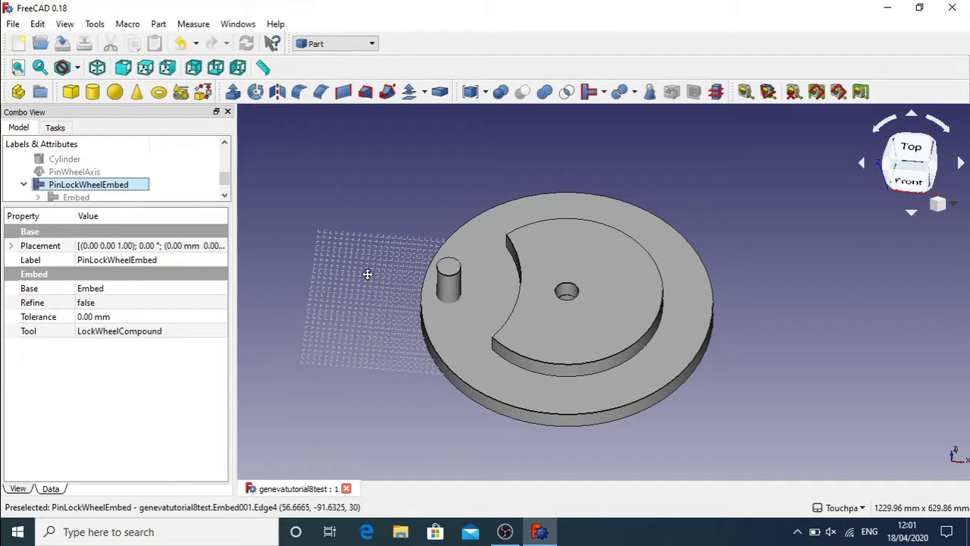
Drag PinLockWheelEmbed's transform dragger to place it at 30.80 mm on X.
double_click(107, 189)
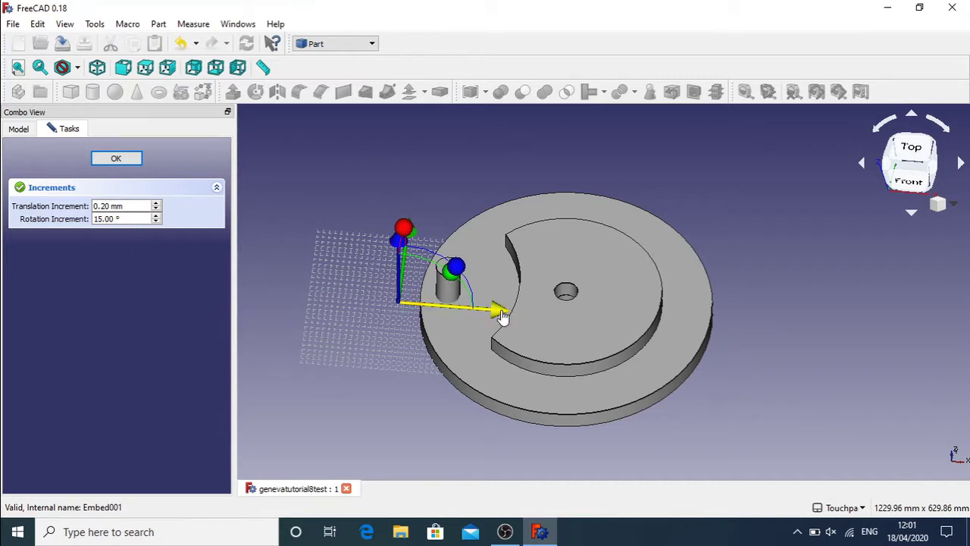
mouse_move(501, 316)
mouse_down()
mouse_move(617, 326)
mouse_move(520, 318)
mouse_up()
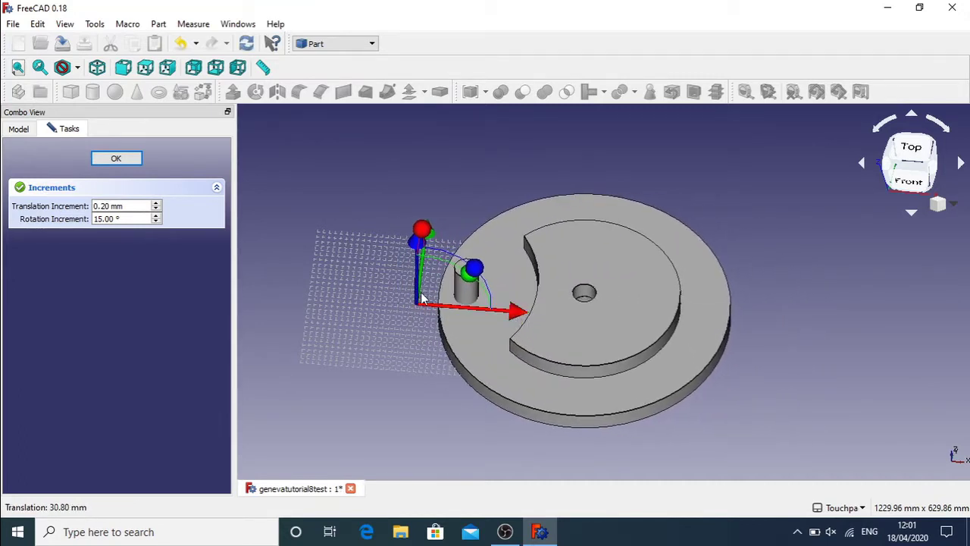
click(99, 159)
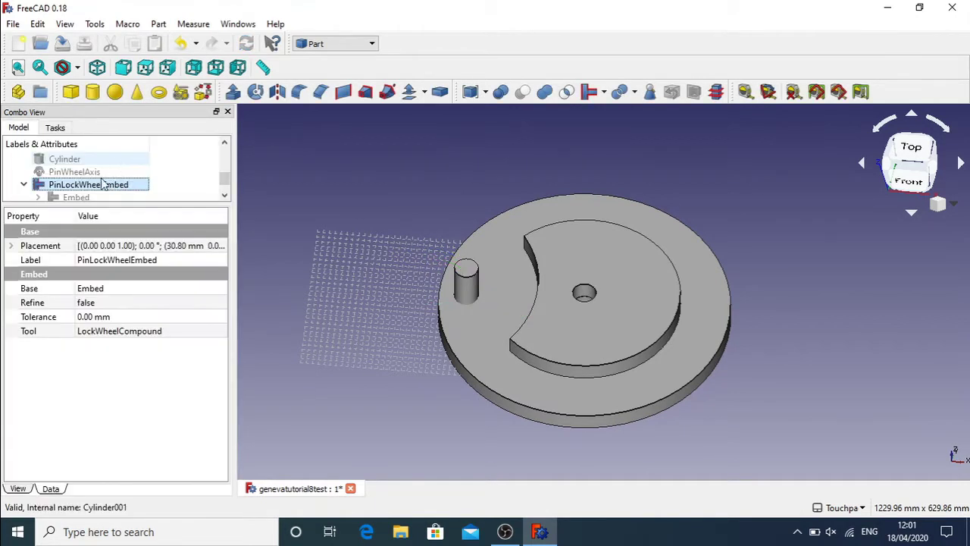
Set PinLockWheelEmbed's Placement angle to 13° about Z in the Data tab.
click(180, 247)
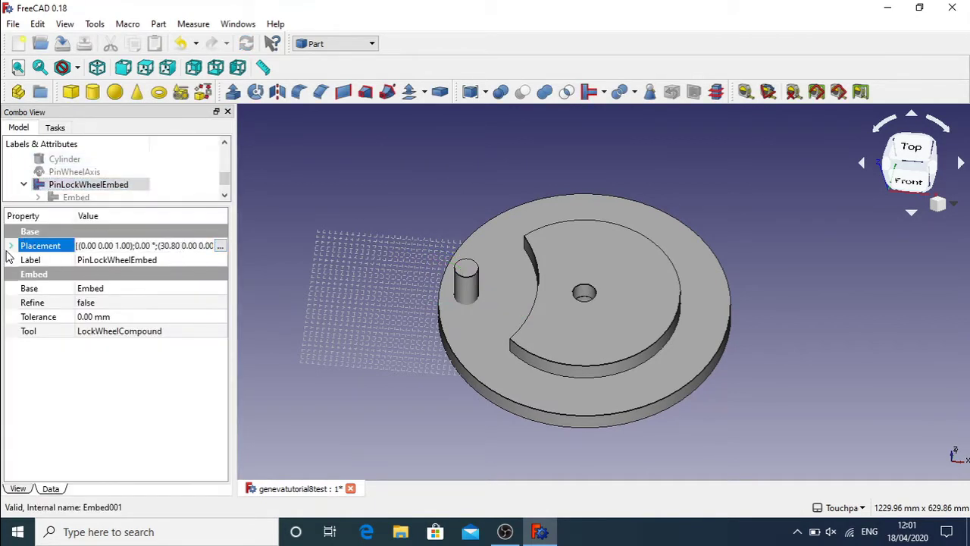
click(11, 247)
click(146, 259)
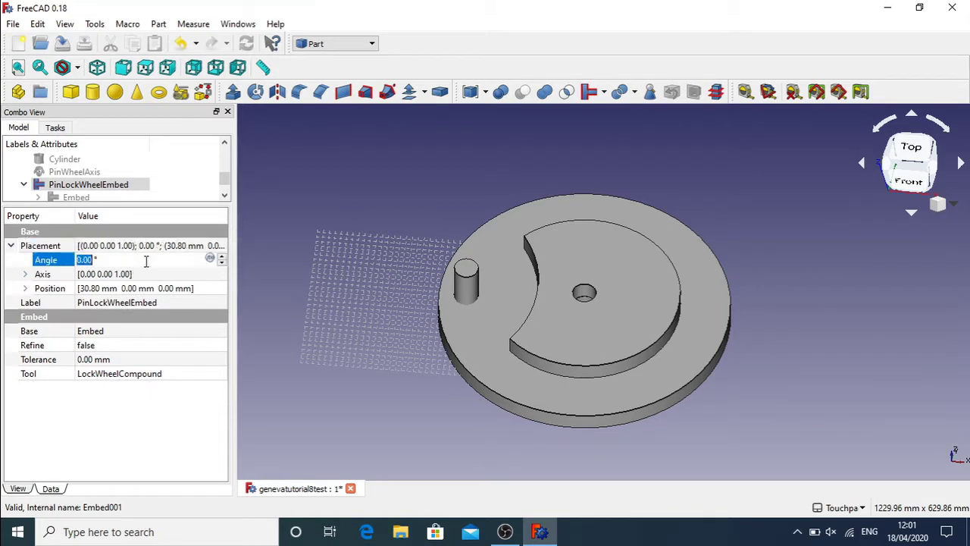
click(220, 257)
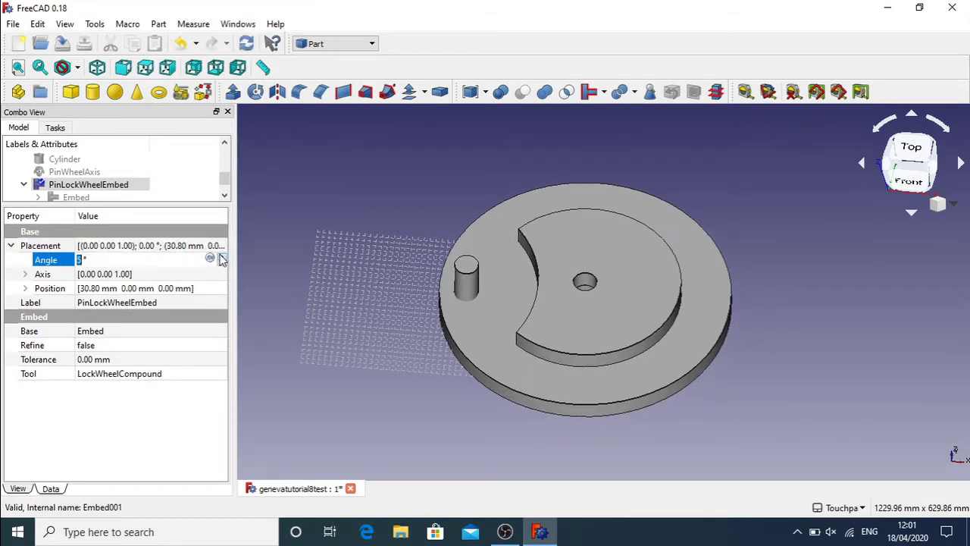
click(221, 257)
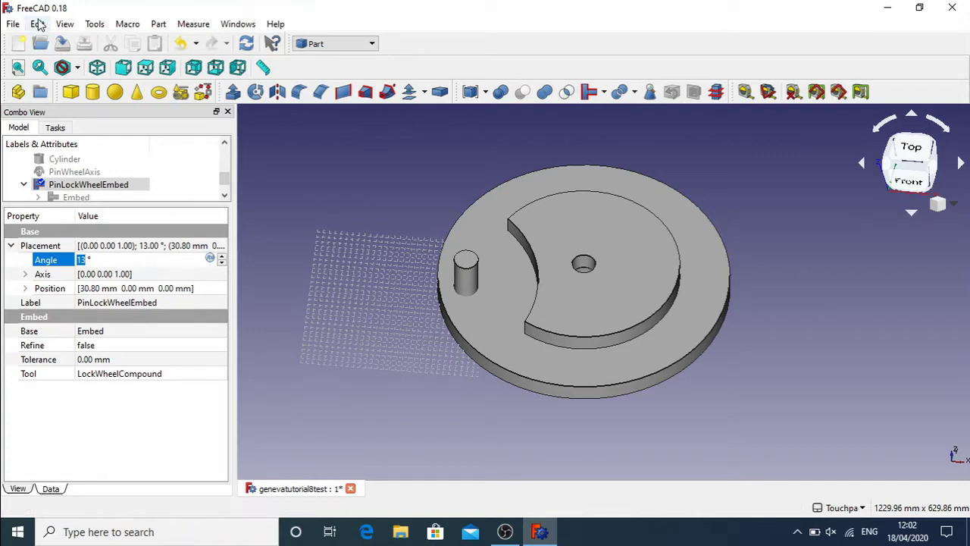
Close all documents, discarding the wheel project, and create a new document.
click(15, 24)
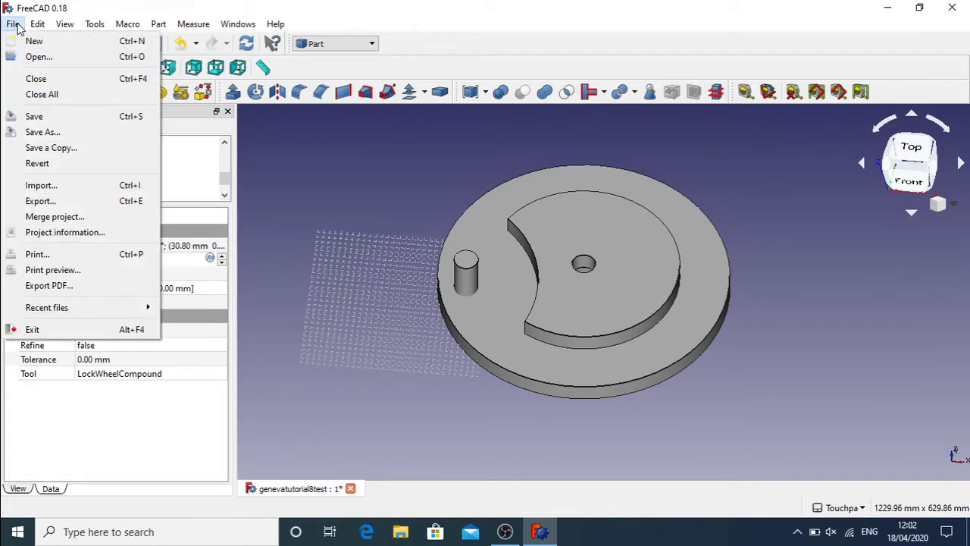
click(47, 96)
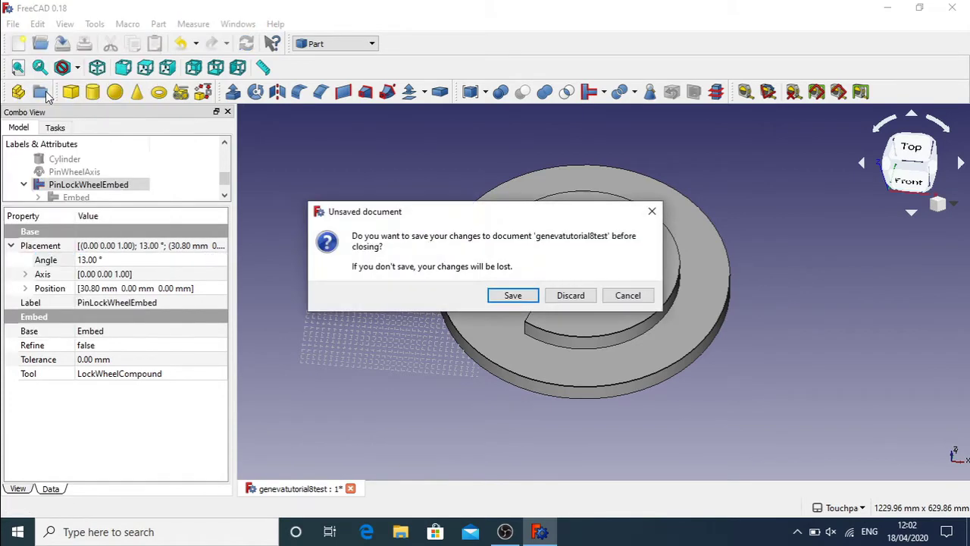
click(571, 295)
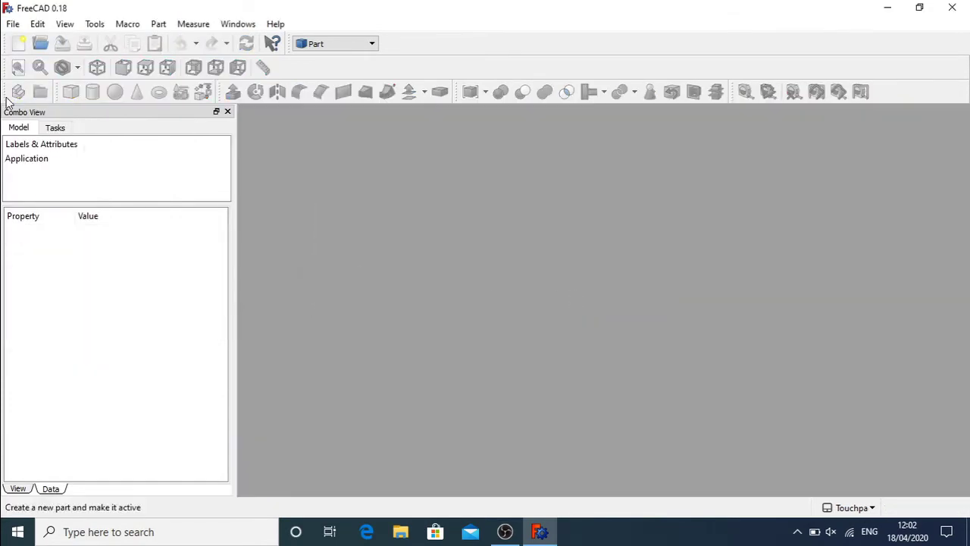
click(19, 47)
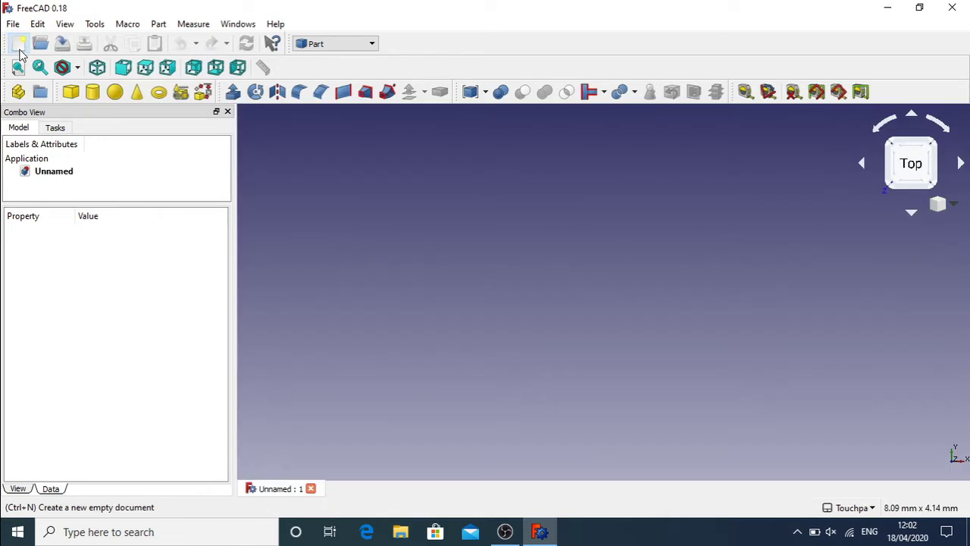
In Part Design, create a body and an empty sketch on XY_Plane.
click(371, 44)
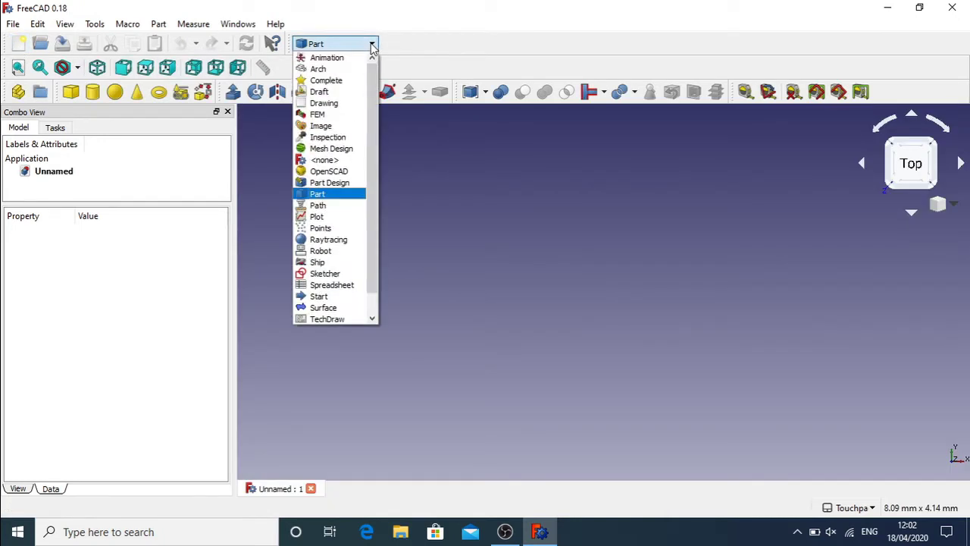
click(354, 187)
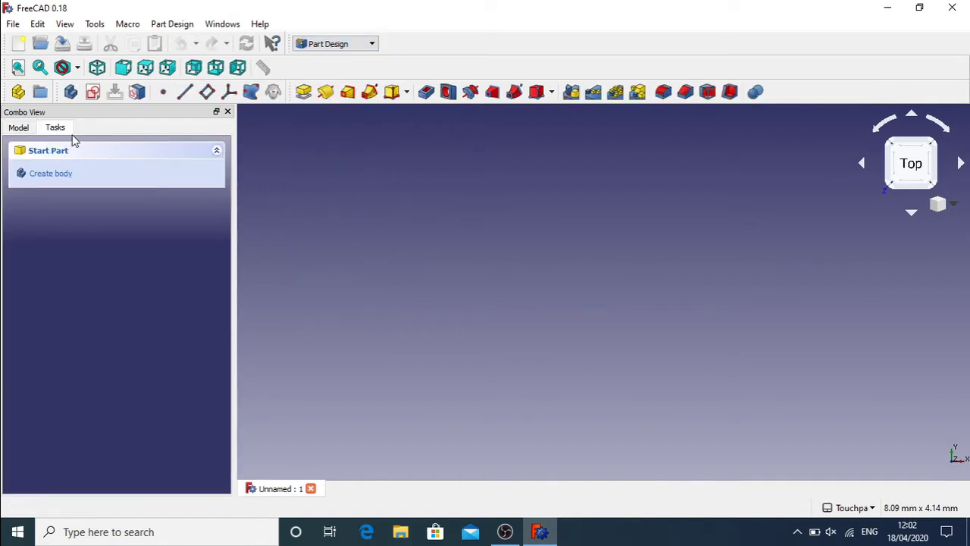
click(72, 94)
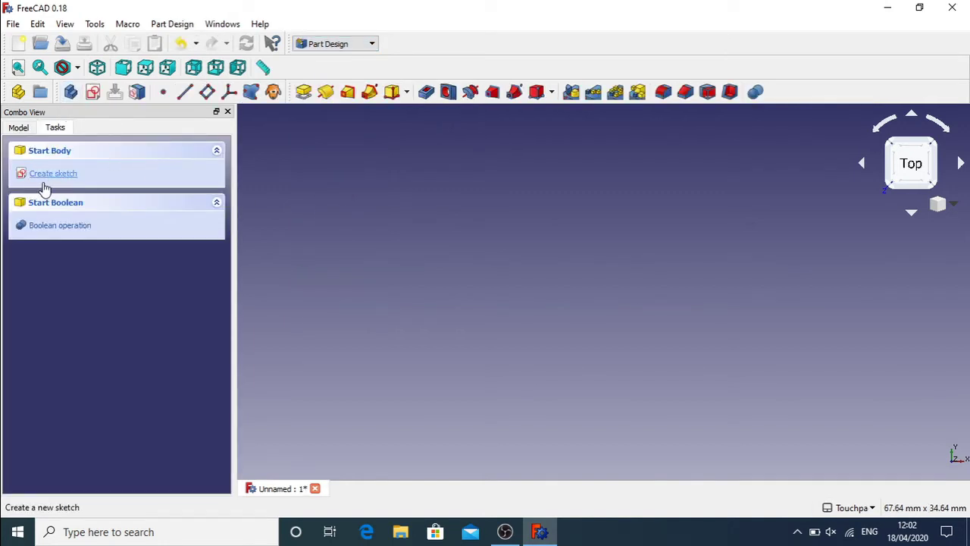
click(53, 175)
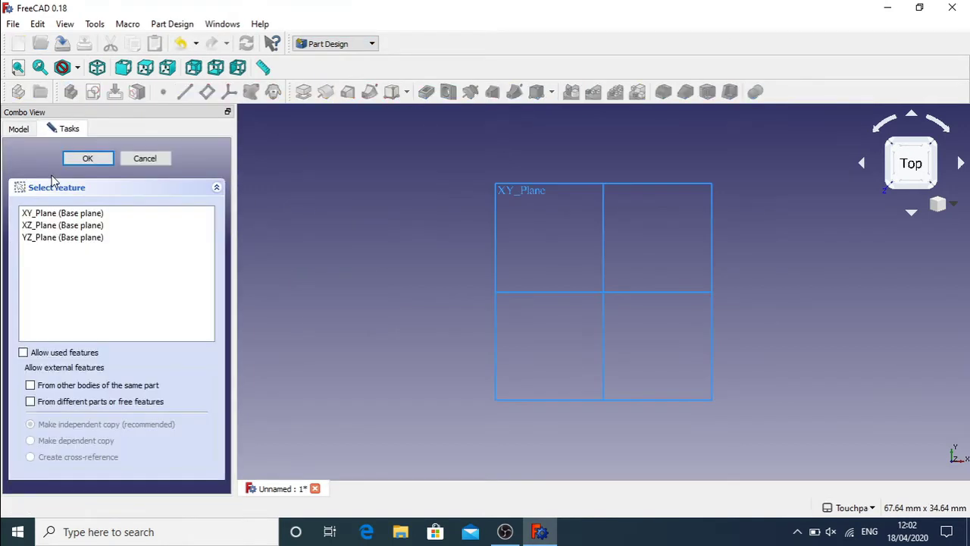
click(42, 214)
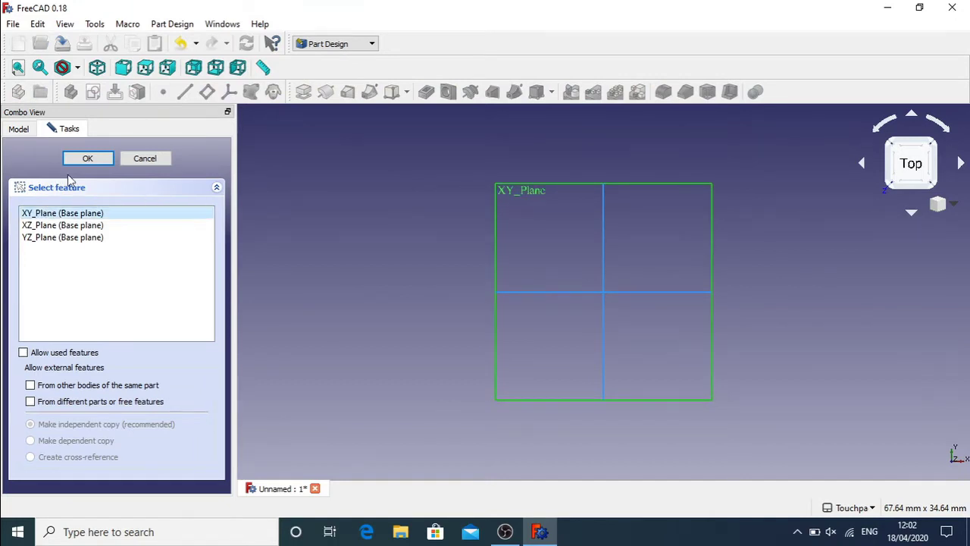
click(86, 158)
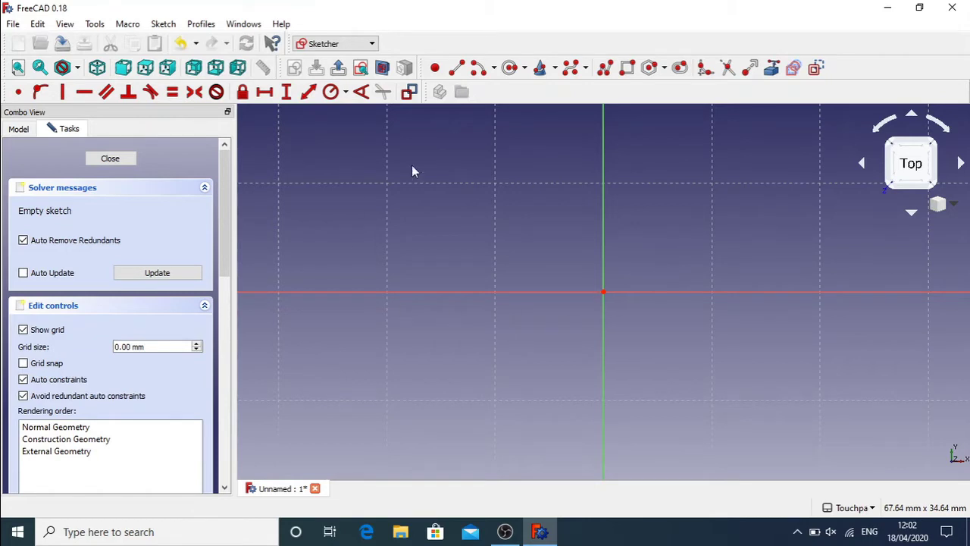
Draw the irregular polygon outline with a lower-right notch using the Polyline tool.
click(605, 70)
click(523, 312)
click(490, 238)
click(581, 217)
click(601, 171)
click(729, 243)
click(661, 347)
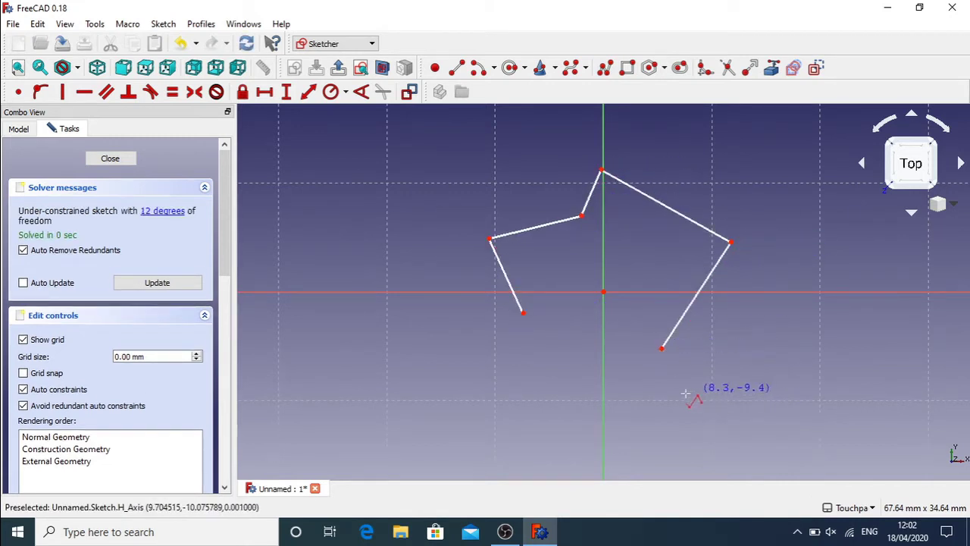
click(523, 312)
click(556, 410)
click(625, 325)
click(652, 367)
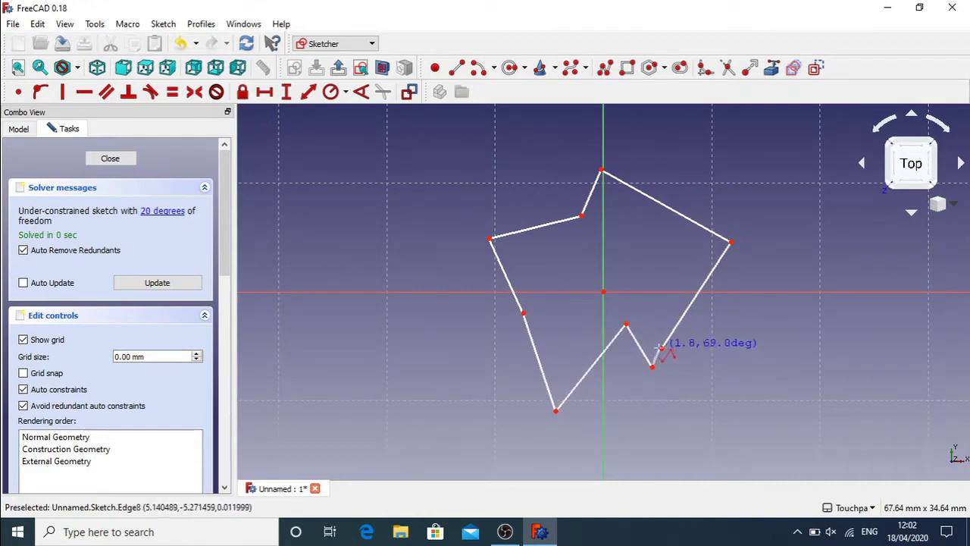
click(661, 348)
click(661, 348)
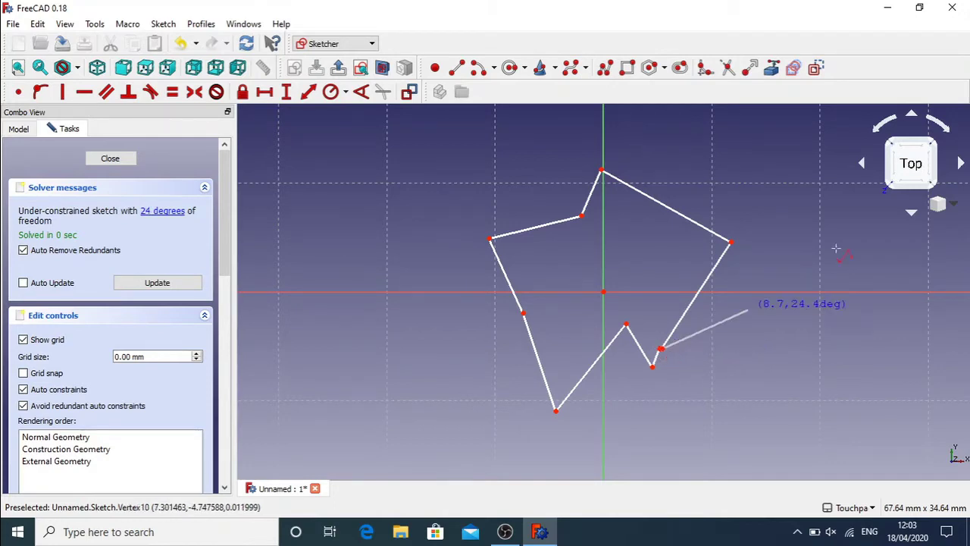
right_click(746, 302)
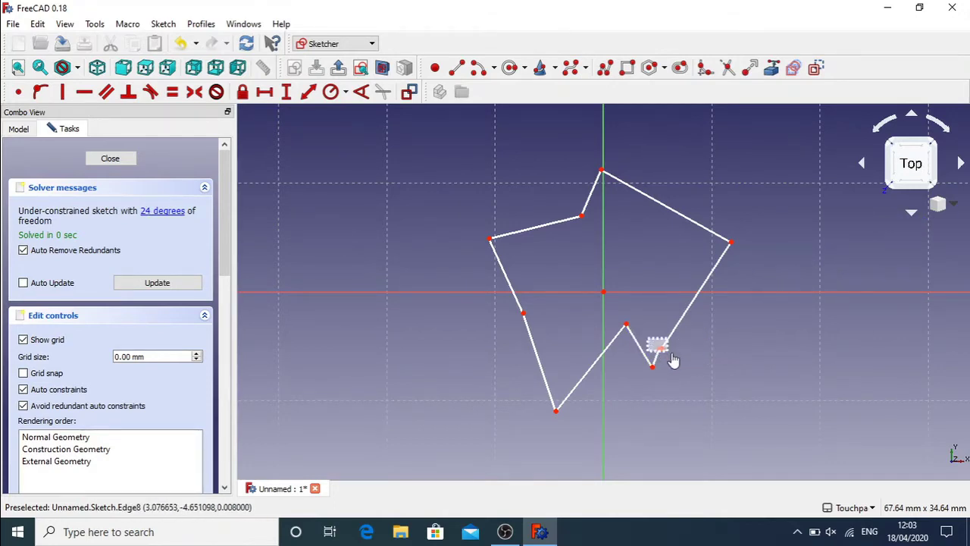
Make the two gap endpoints coincident to close the outline.
drag(672, 354, 679, 356)
click(18, 91)
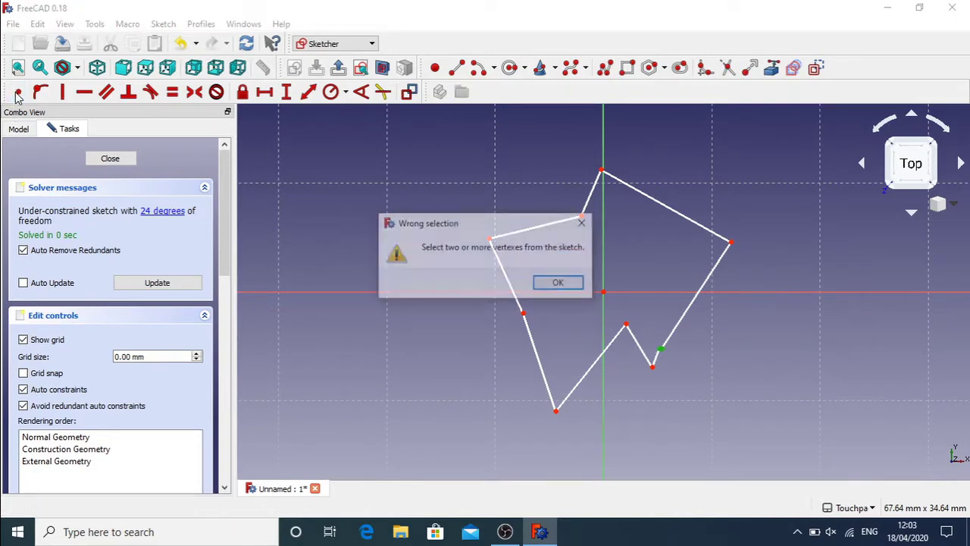
click(559, 283)
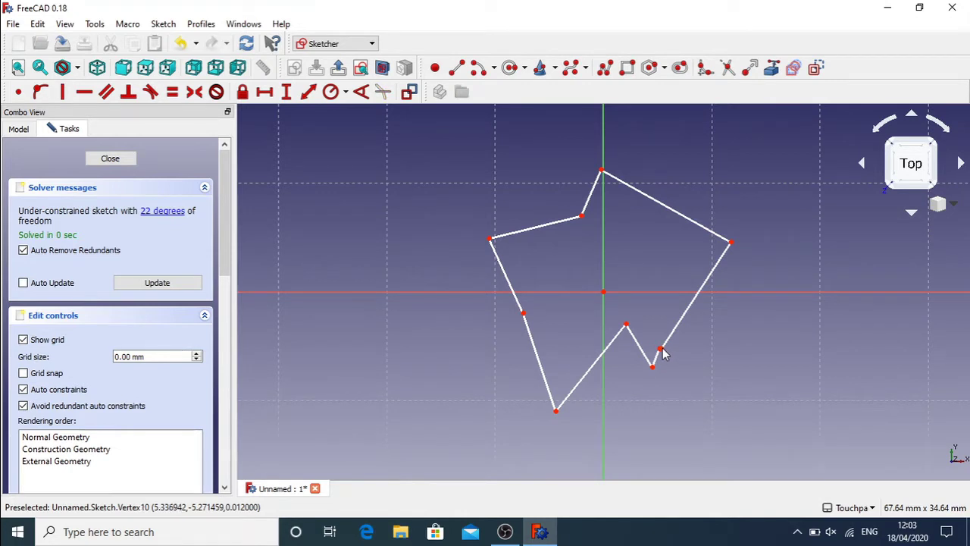
mouse_move(664, 357)
mouse_down()
mouse_move(706, 364)
mouse_move(662, 350)
mouse_up()
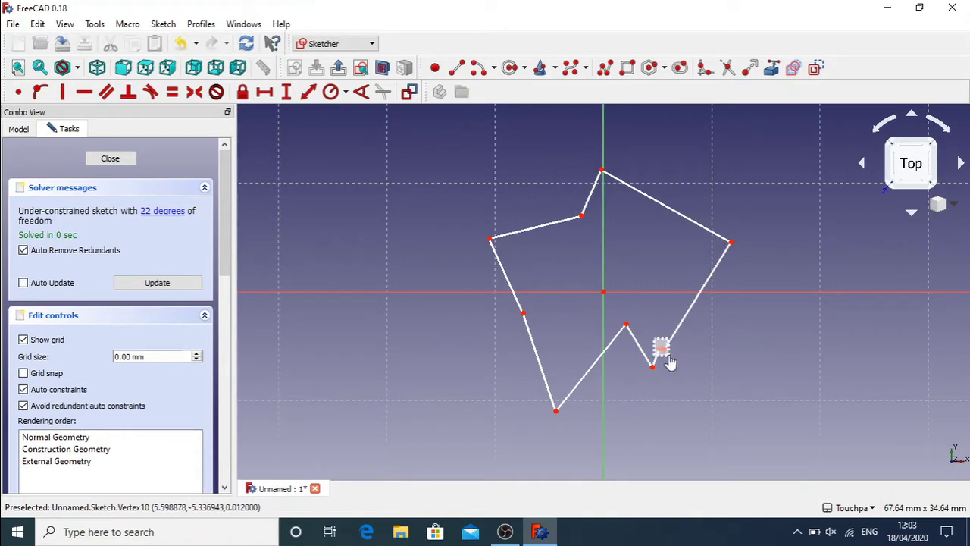
click(669, 363)
click(18, 91)
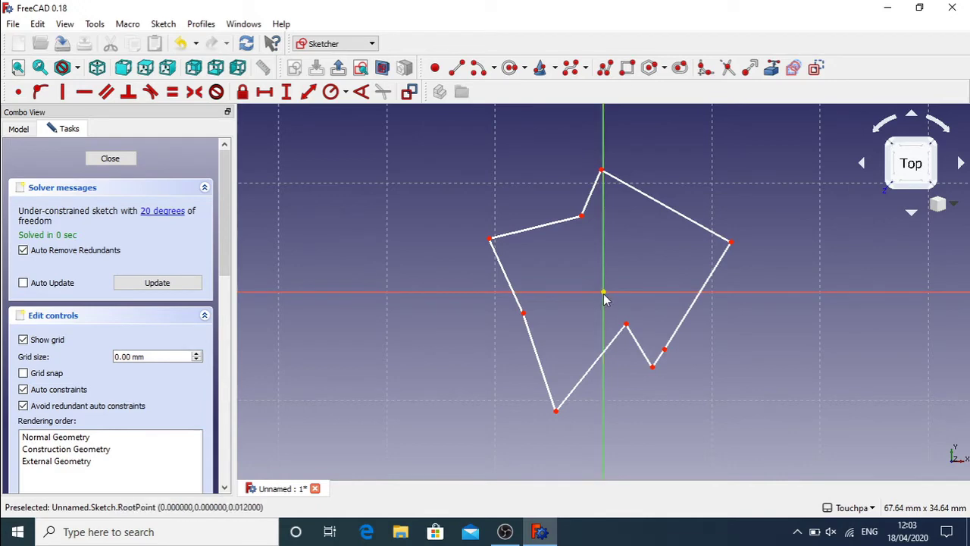
Close the sketch and pad the outline into a thin plate.
click(107, 158)
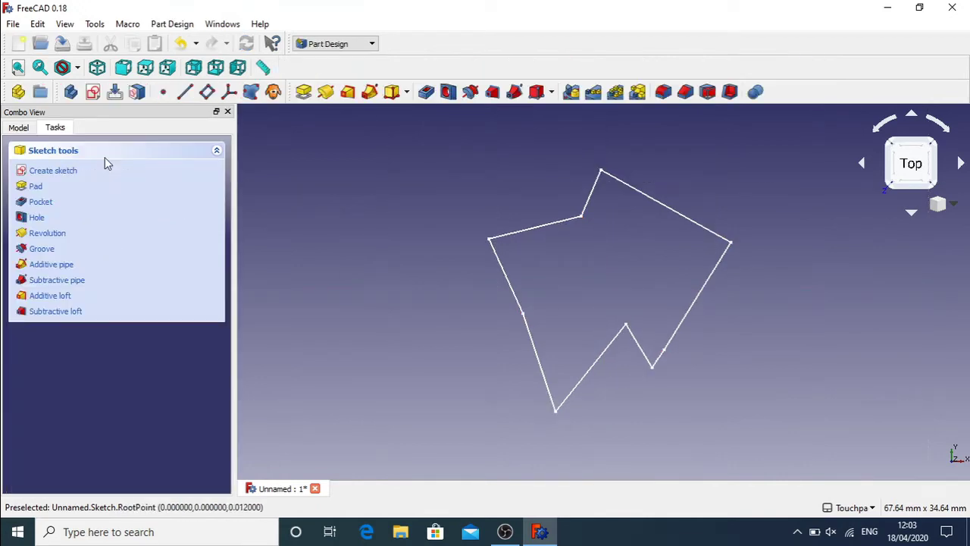
click(36, 186)
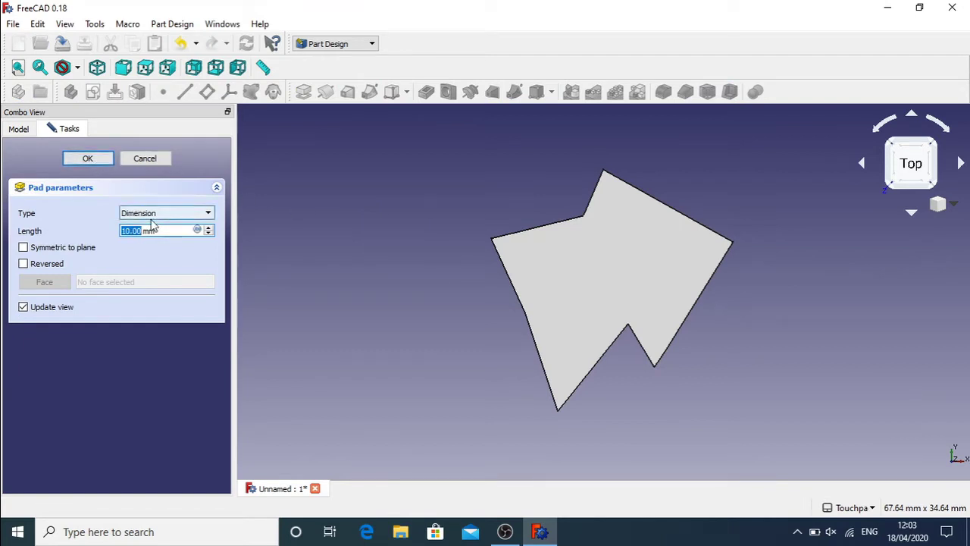
key(Return)
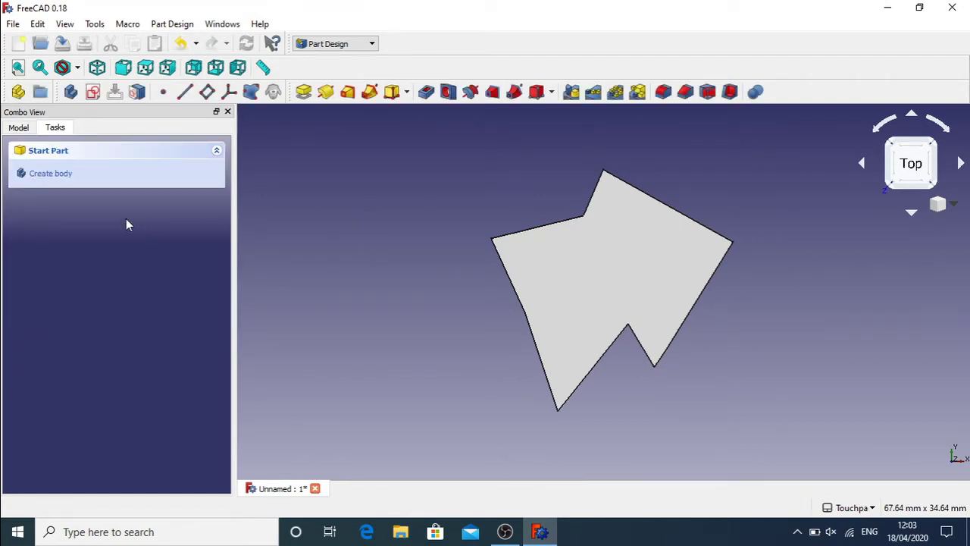
alt+drag(454, 282, 484, 319)
key(2)
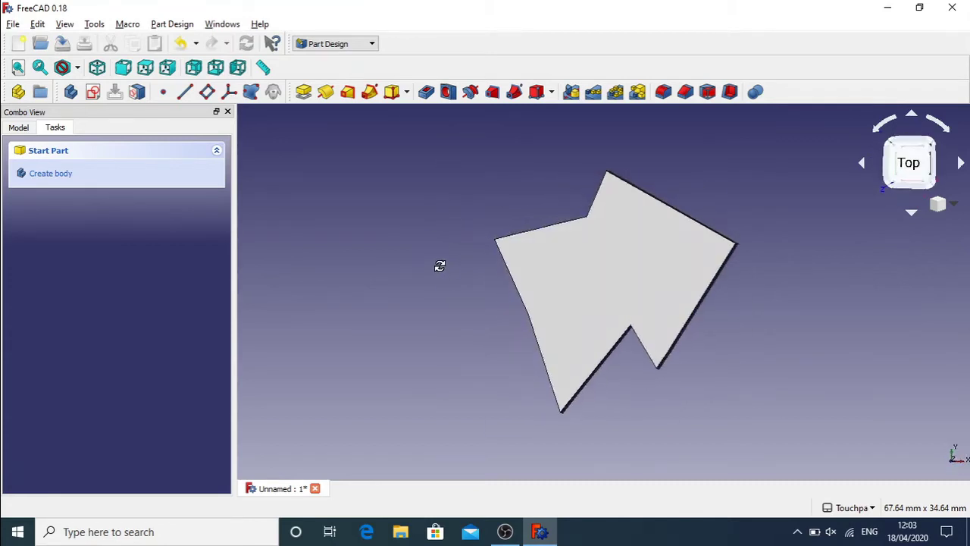
Turn on the axis cross at the origin and show the Model tab.
click(95, 23)
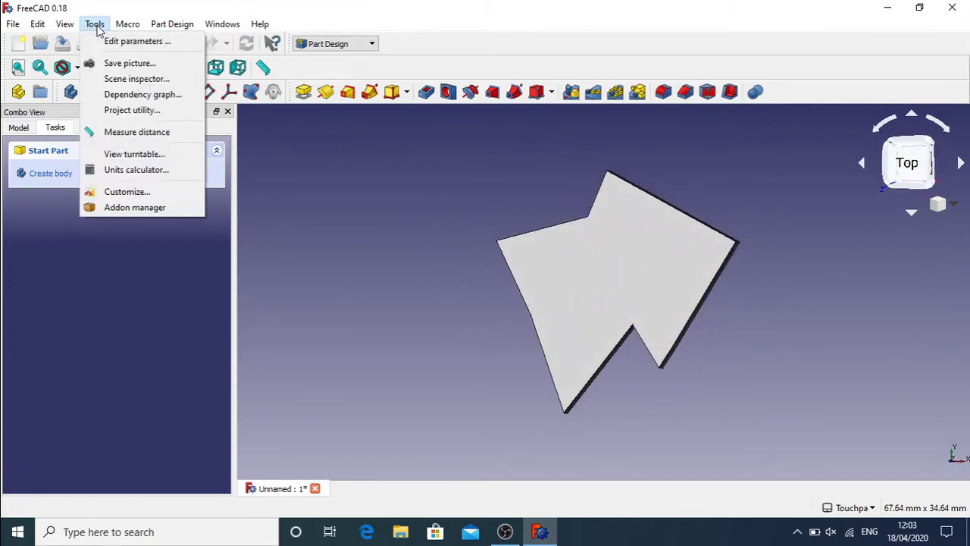
mouse_move(73, 28)
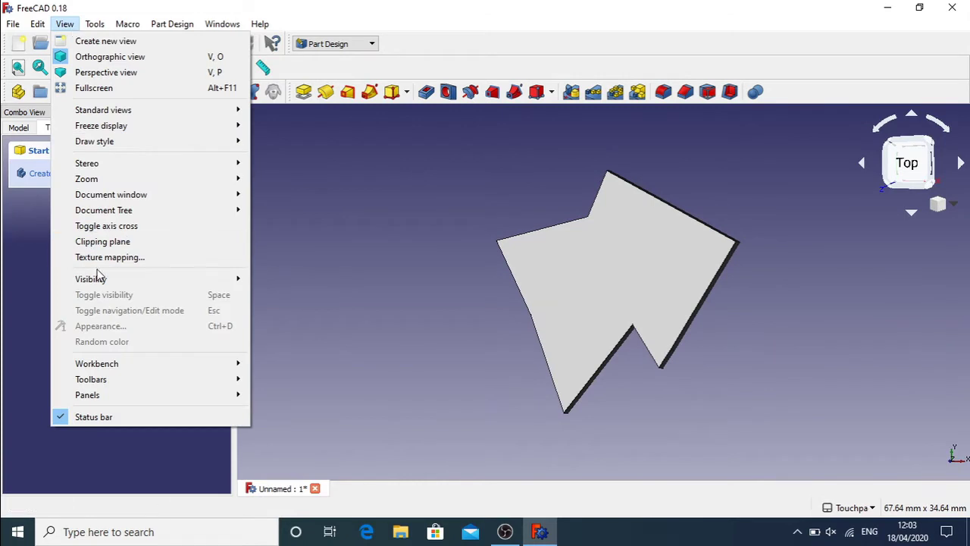
click(138, 228)
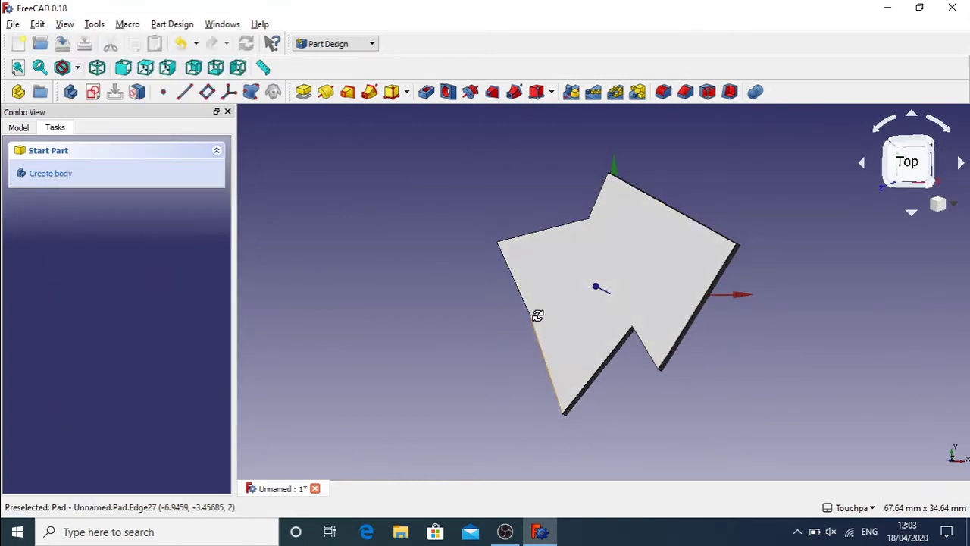
middle_drag(535, 301, 498, 315)
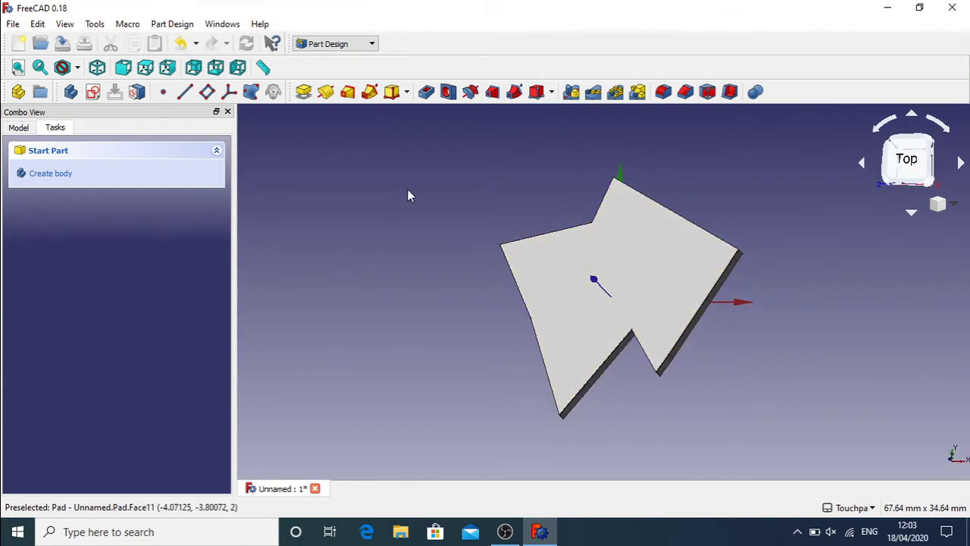
click(18, 129)
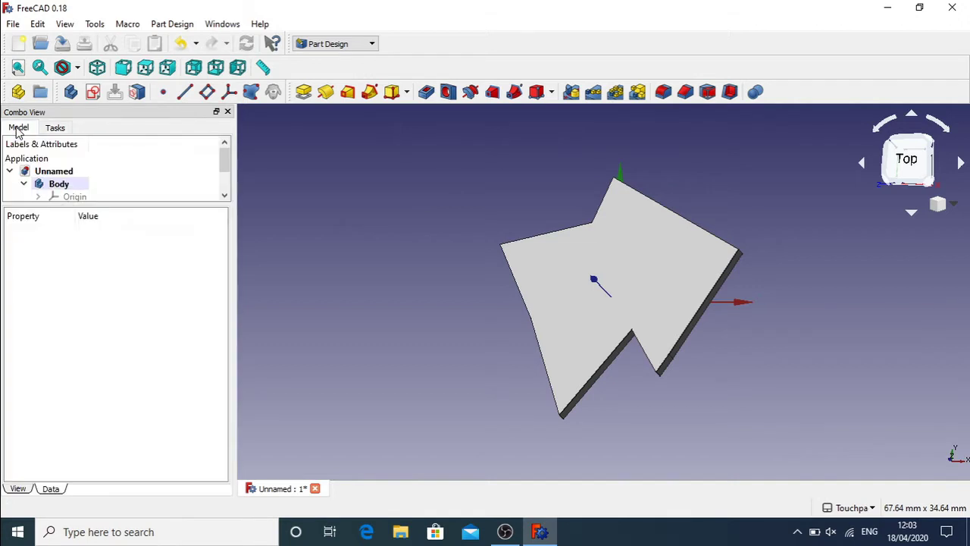
Select Body and raise its Placement angle to 25° with the spin arrows.
click(59, 188)
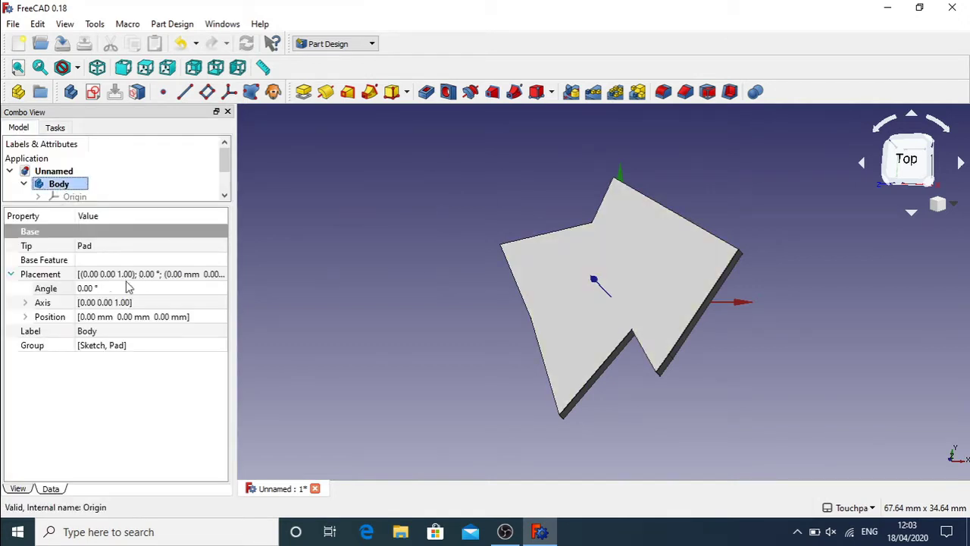
click(167, 302)
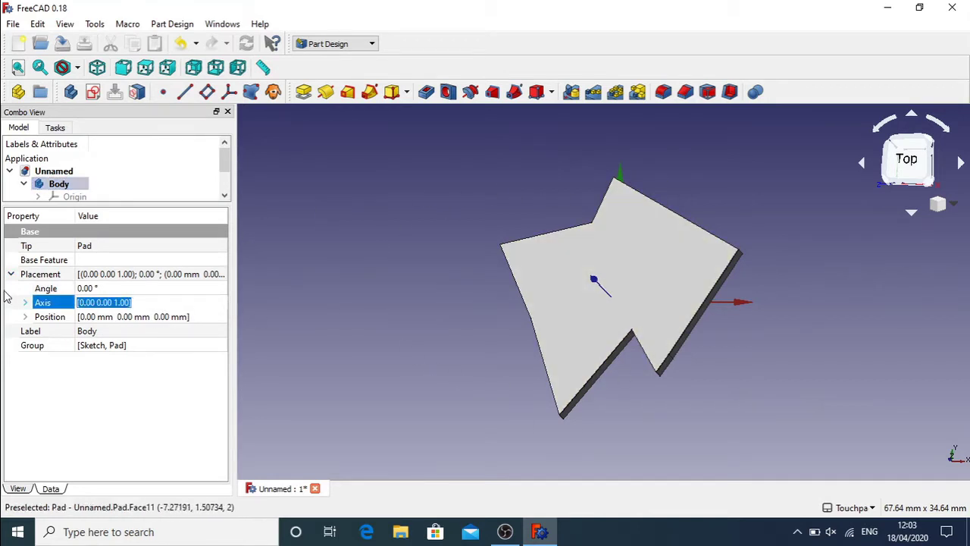
click(208, 302)
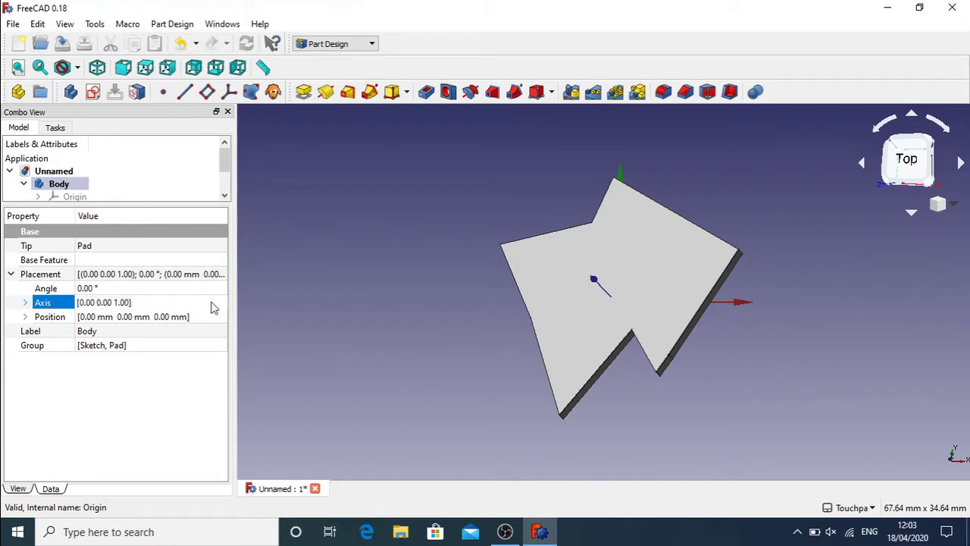
click(125, 289)
click(222, 286)
click(223, 286)
click(222, 286)
click(222, 286)
click(222, 286)
click(223, 285)
click(222, 286)
click(222, 286)
click(222, 286)
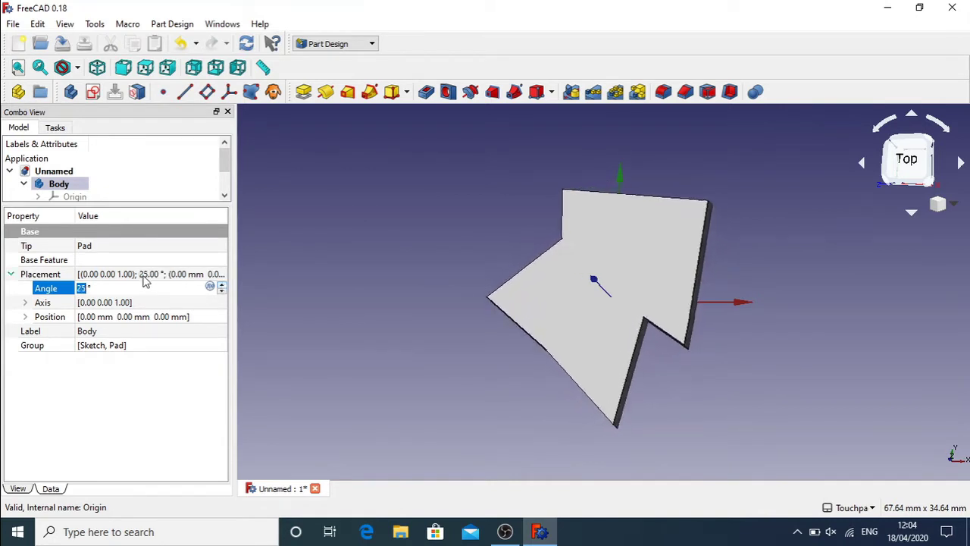
Reset the Body's angle to 0° and open the workbench list.
drag(150, 285, 38, 295)
text(0)
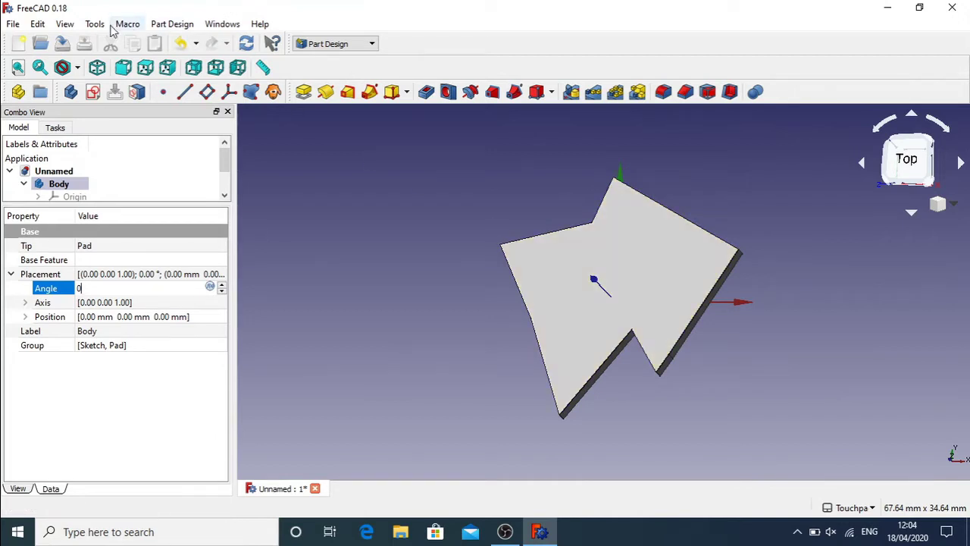
click(337, 47)
Switch to the Part workbench and make a compound from the Body.
click(318, 194)
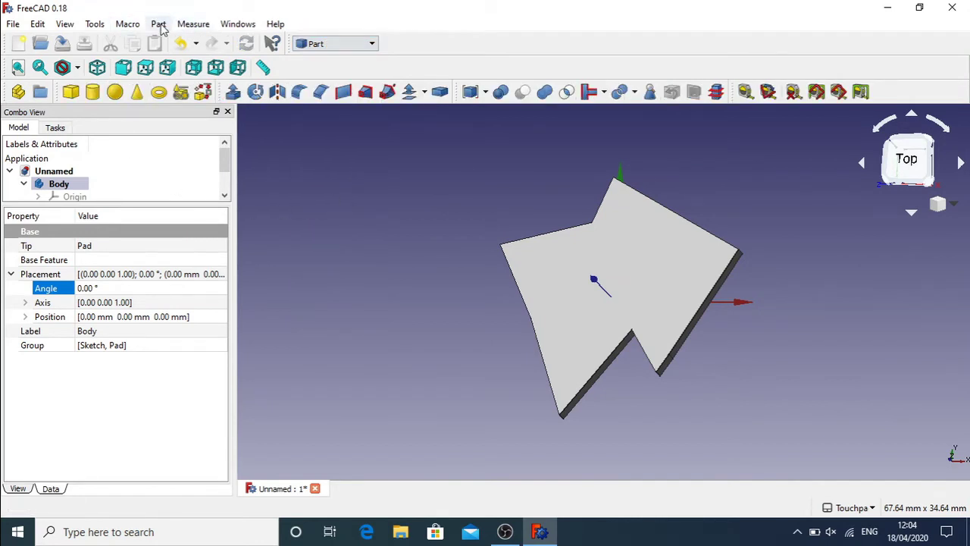
click(59, 186)
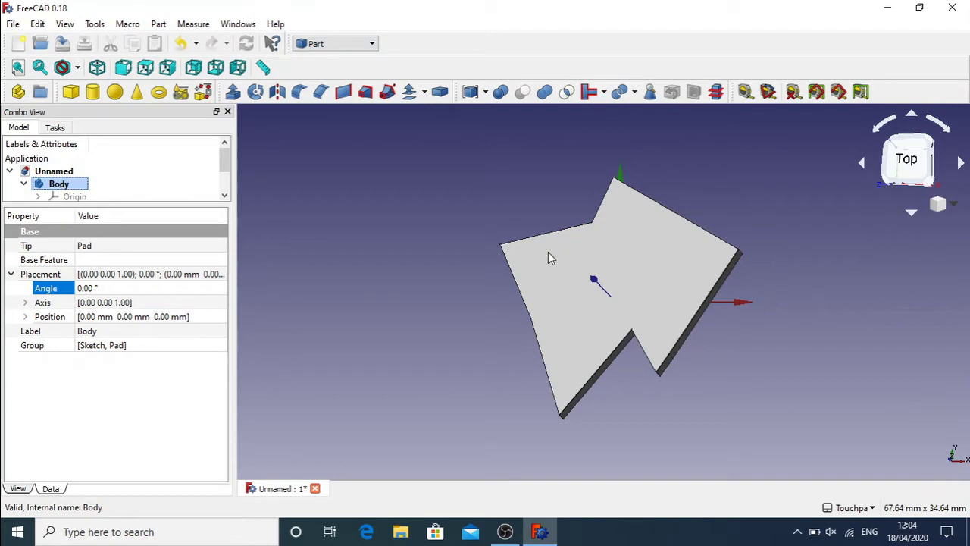
click(626, 258)
click(64, 187)
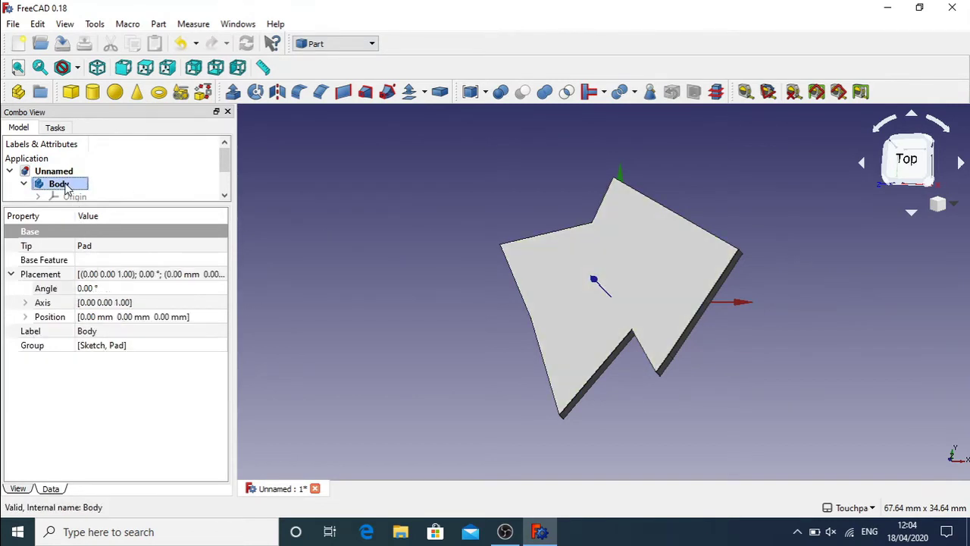
click(158, 23)
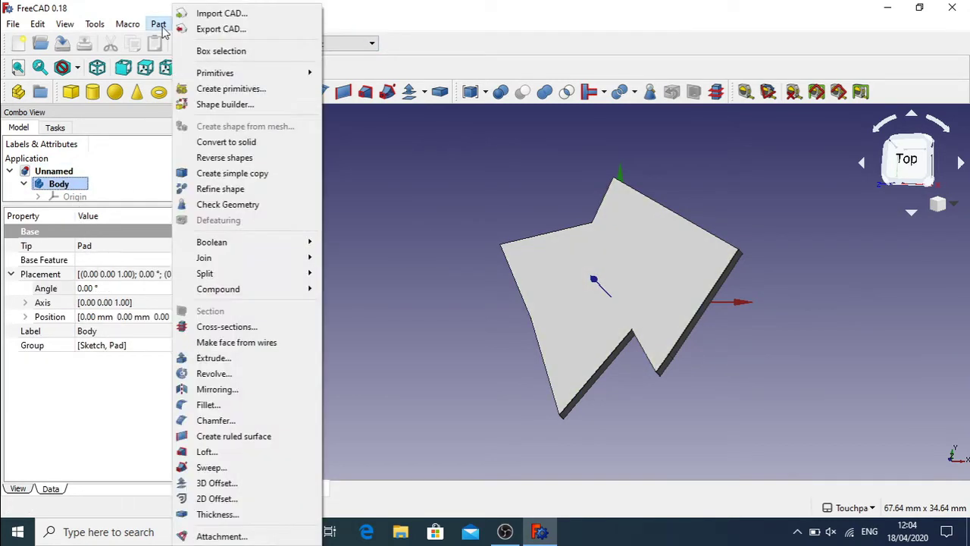
mouse_move(282, 292)
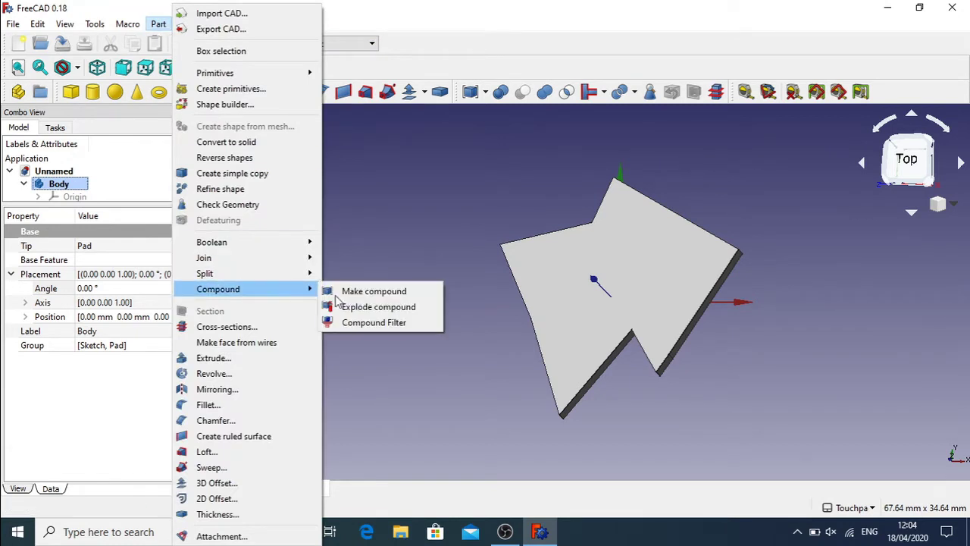
click(378, 292)
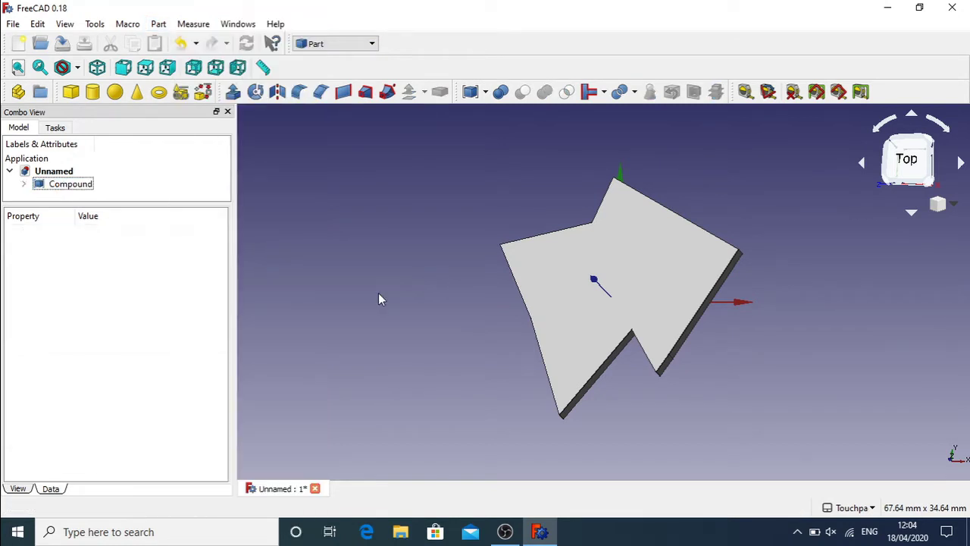
Drag the Compound to -21.40 mm along X with the transform dragger.
click(50, 185)
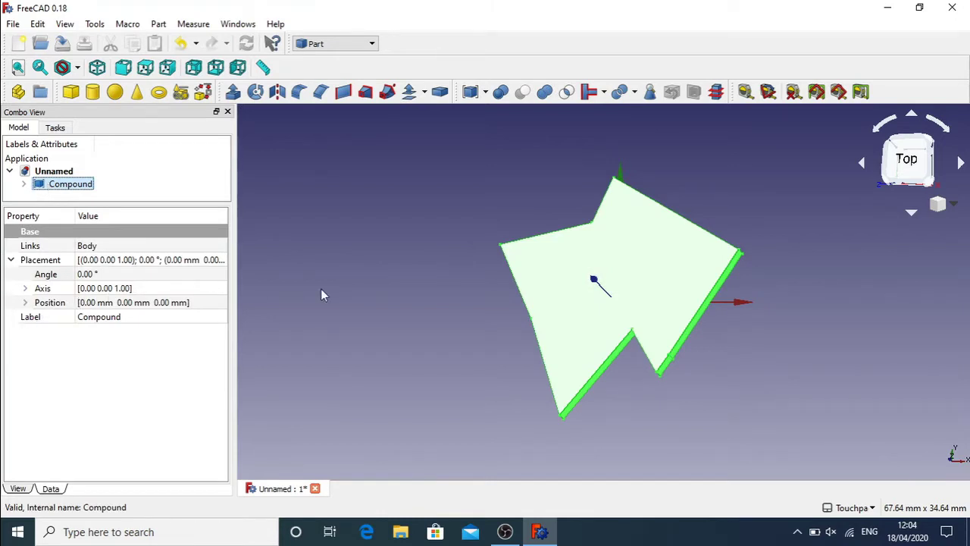
double_click(82, 187)
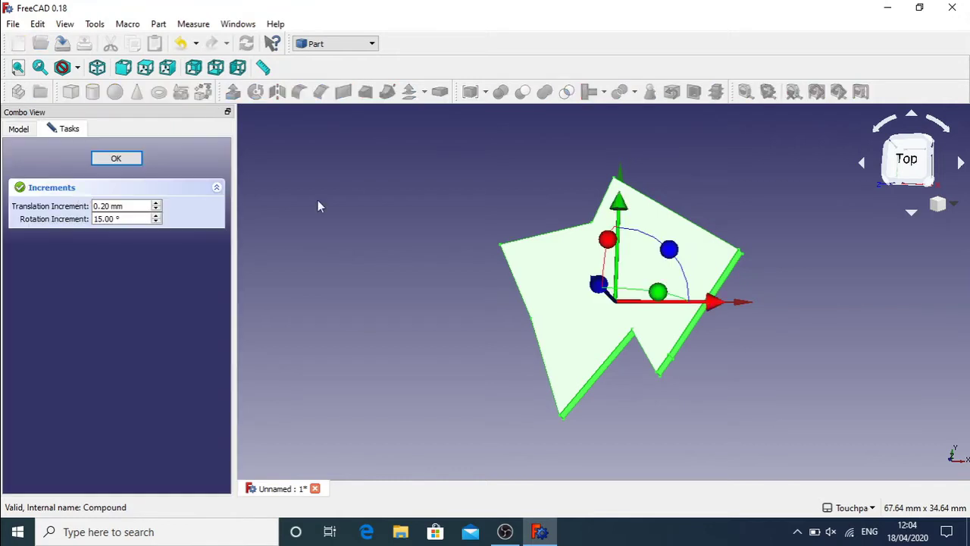
drag(718, 307, 489, 264)
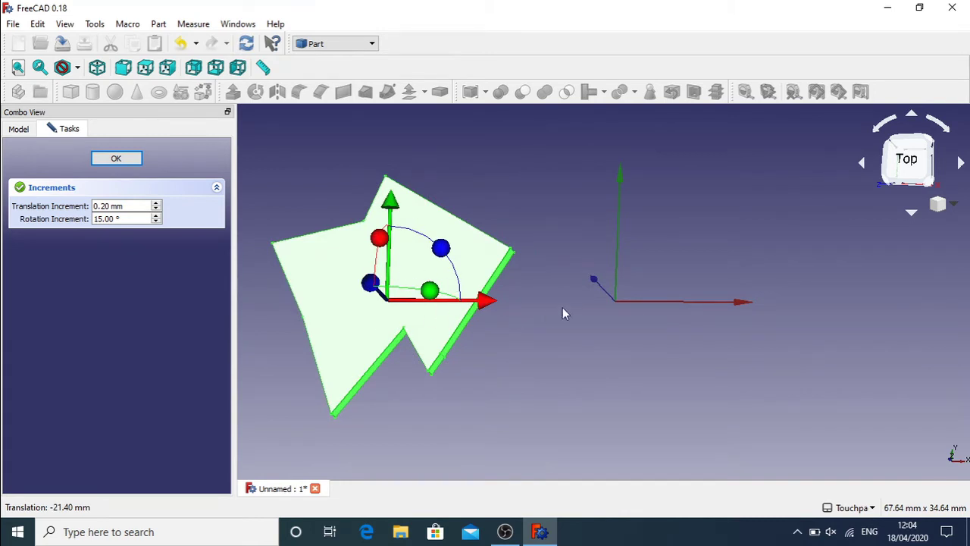
click(114, 159)
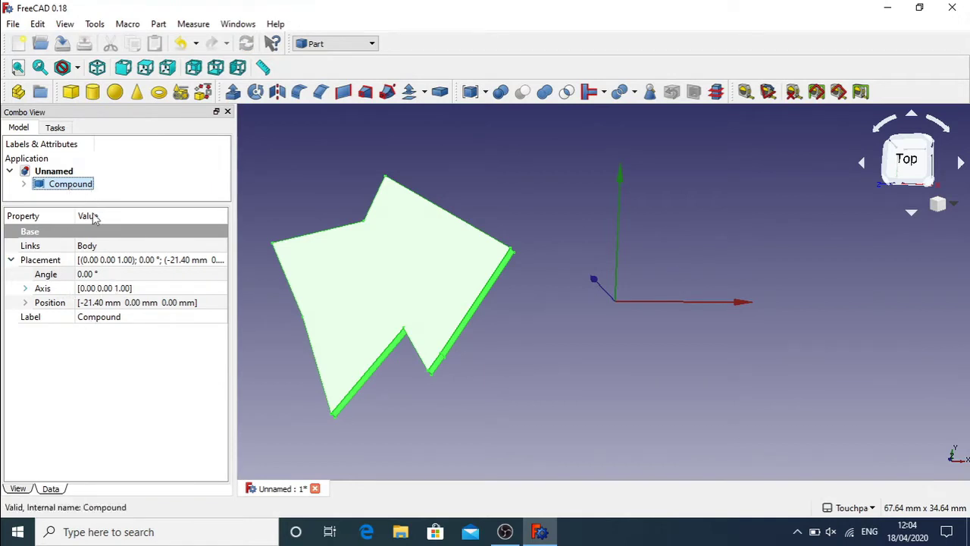
Set the Compound's Placement angle to 23°, then expand it to show its Body.
click(134, 262)
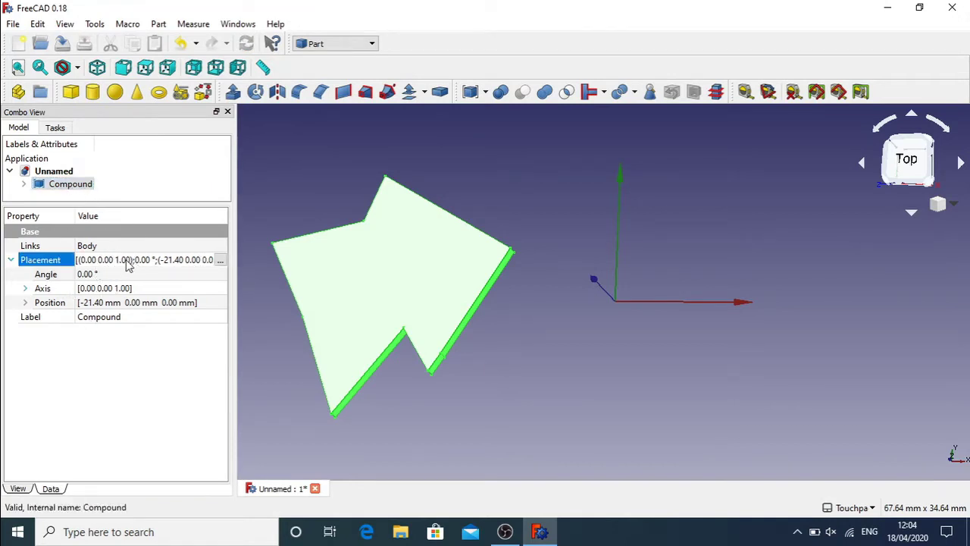
click(136, 275)
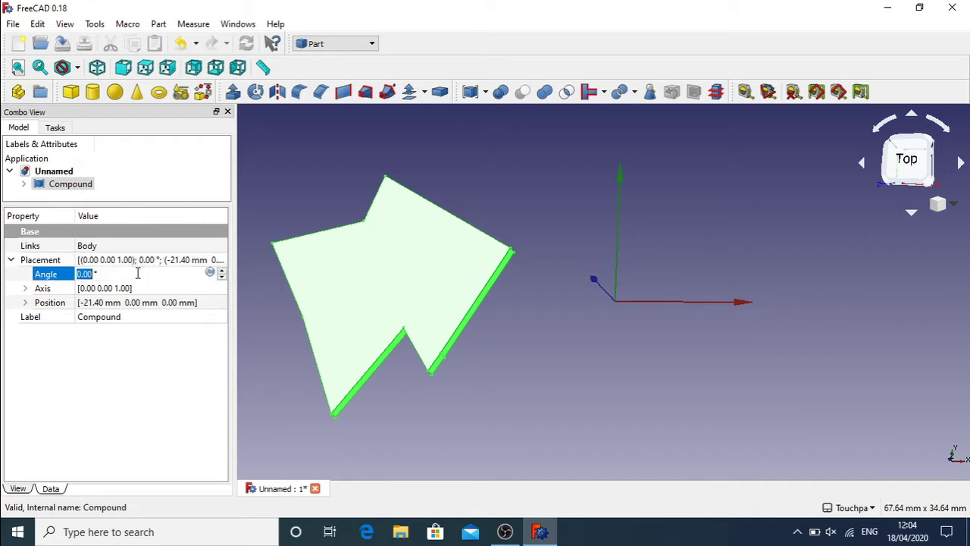
click(222, 271)
click(222, 271)
click(222, 271)
click(222, 271)
click(222, 271)
click(222, 271)
click(222, 271)
click(223, 272)
click(222, 271)
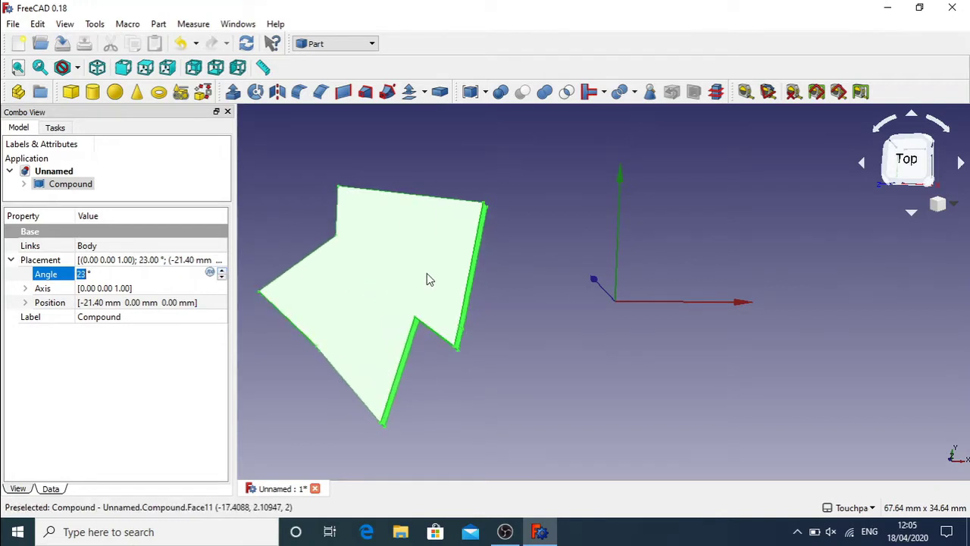
click(516, 285)
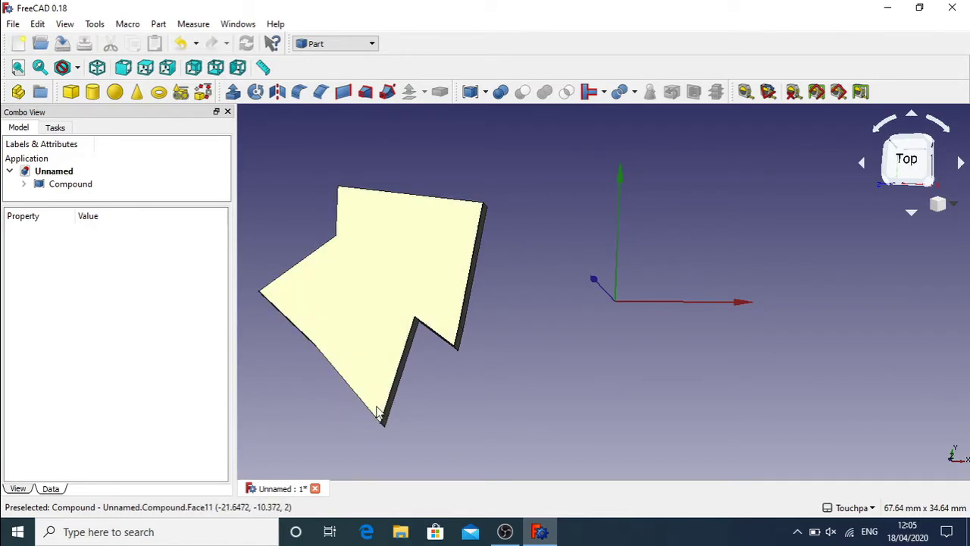
double_click(72, 182)
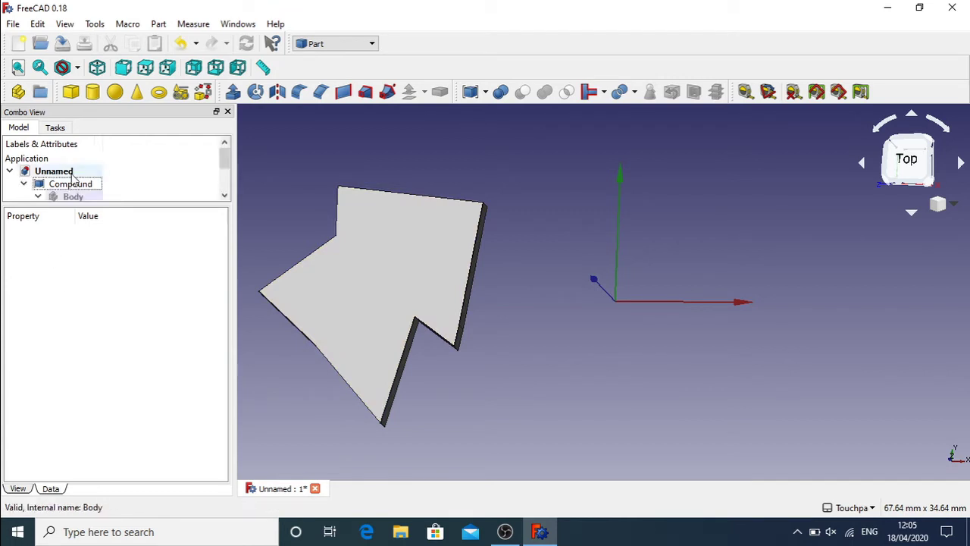
Expand the Compound's Body and Pad, then open and close the Sketch.
double_click(34, 196)
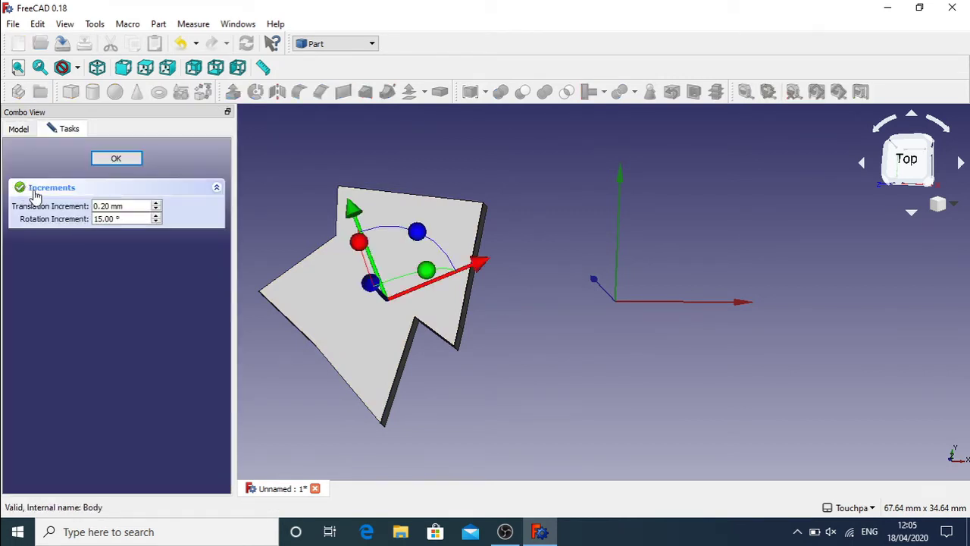
click(116, 158)
click(24, 185)
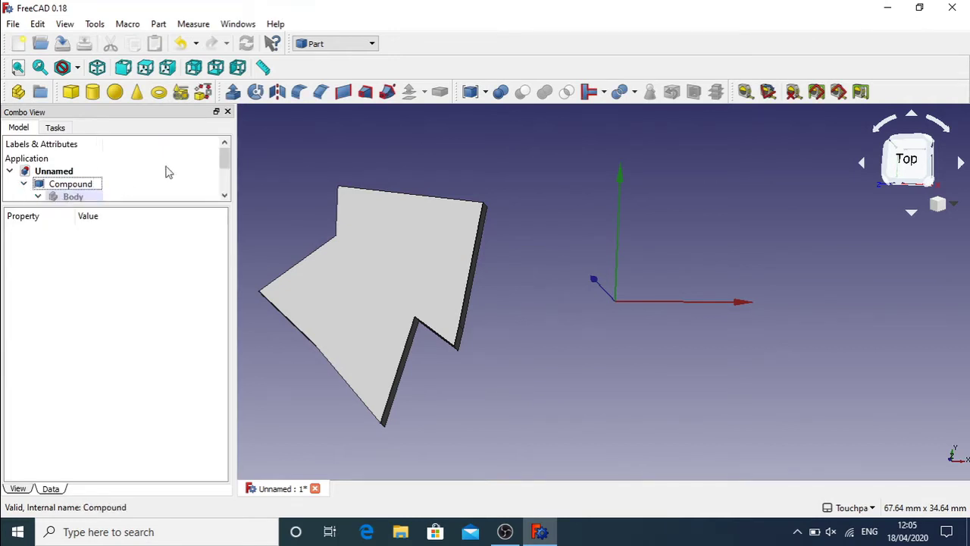
drag(224, 162, 229, 189)
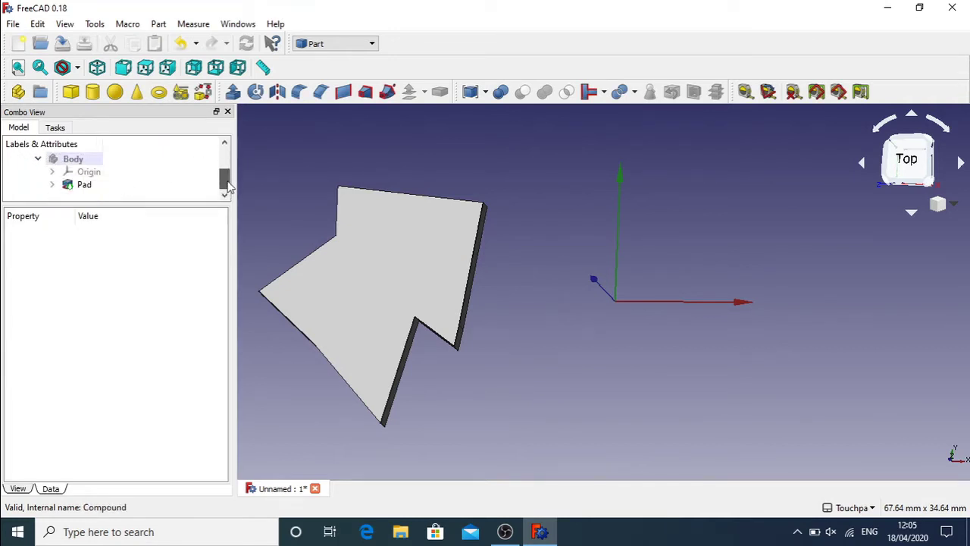
click(51, 184)
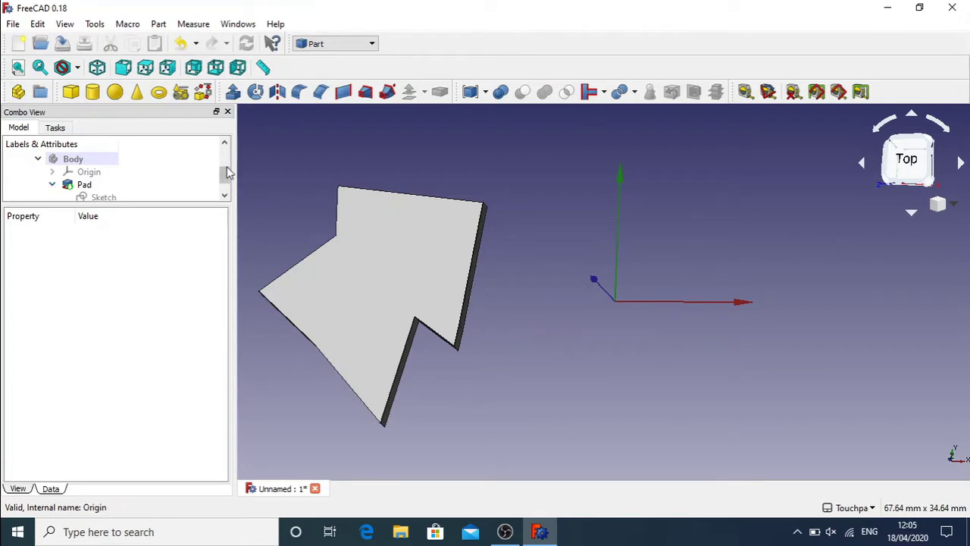
drag(226, 173, 224, 182)
click(108, 189)
double_click(108, 186)
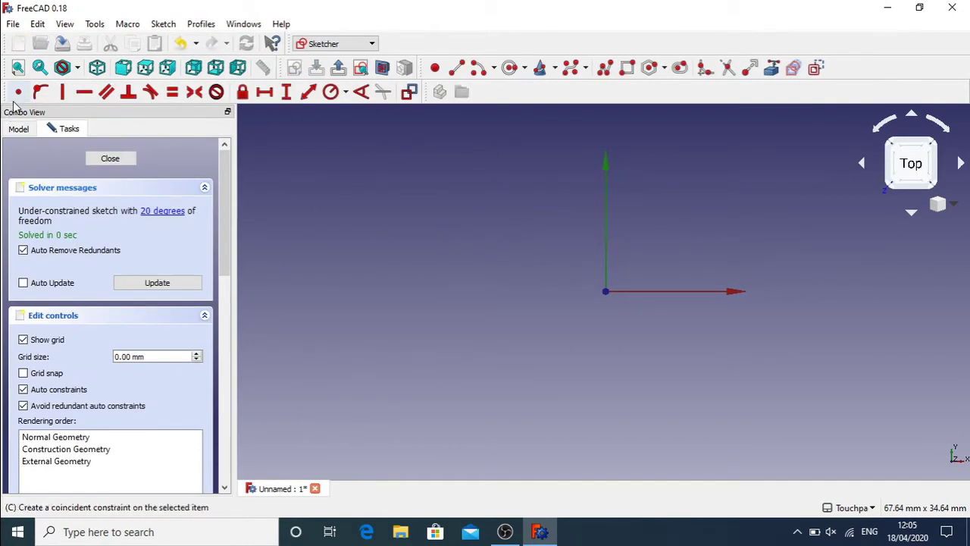
click(118, 159)
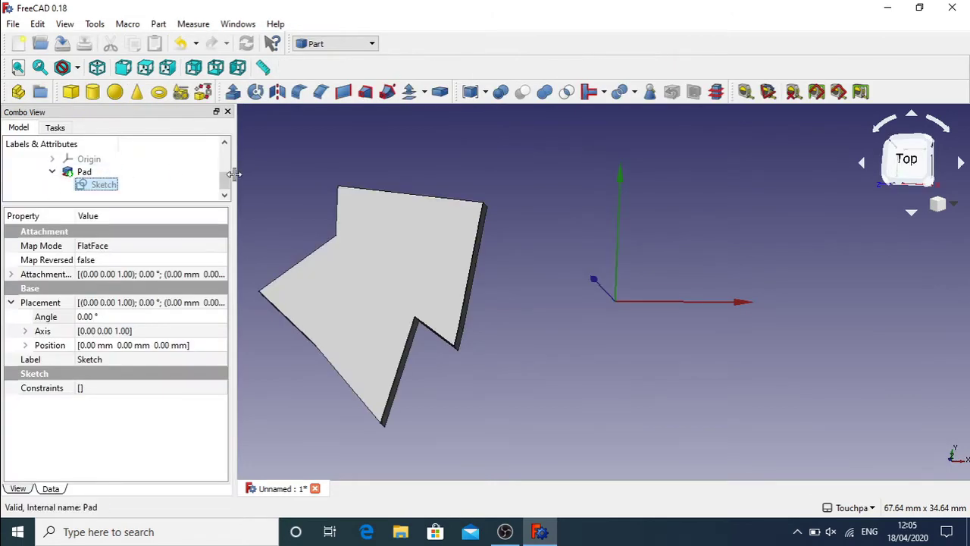
drag(225, 184, 225, 176)
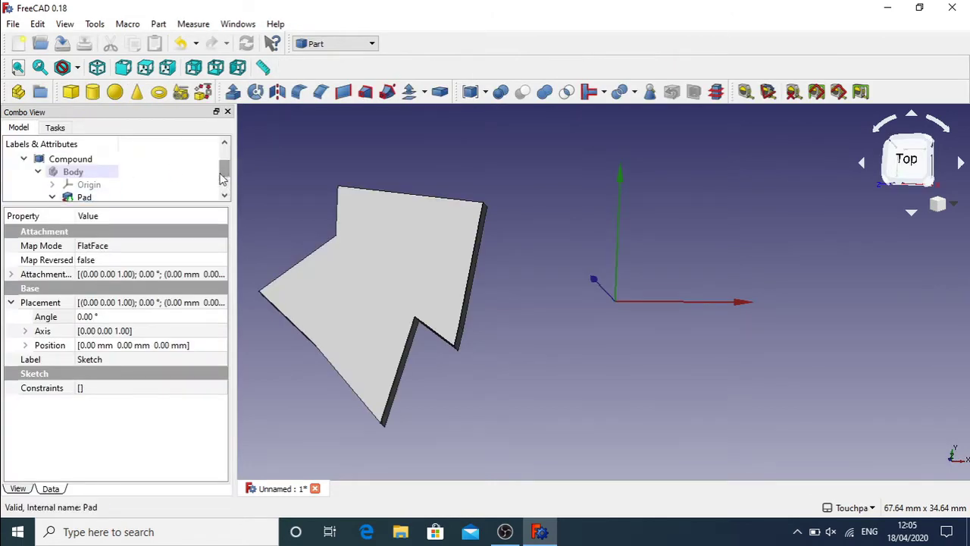
Make Body the active body and toggle its visibility back on.
click(86, 177)
right_click(88, 177)
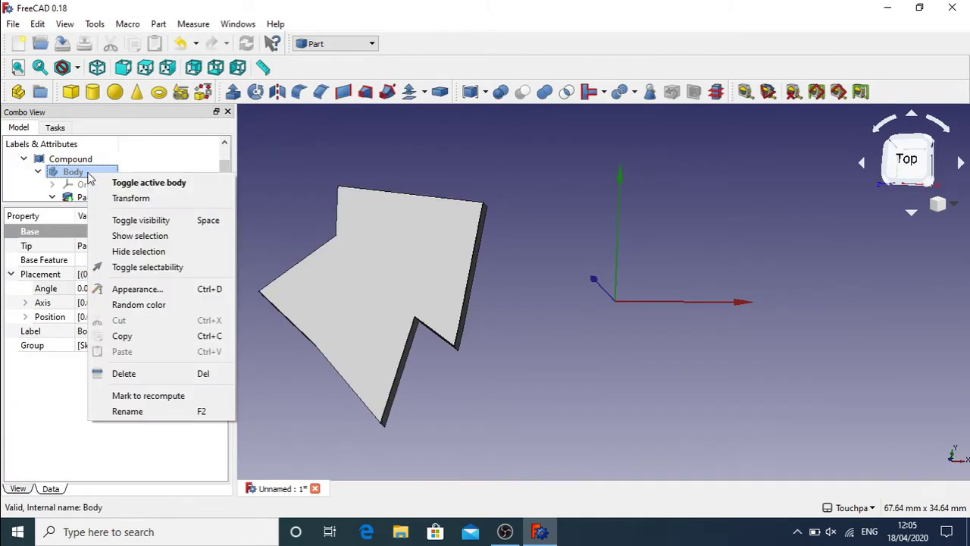
click(128, 184)
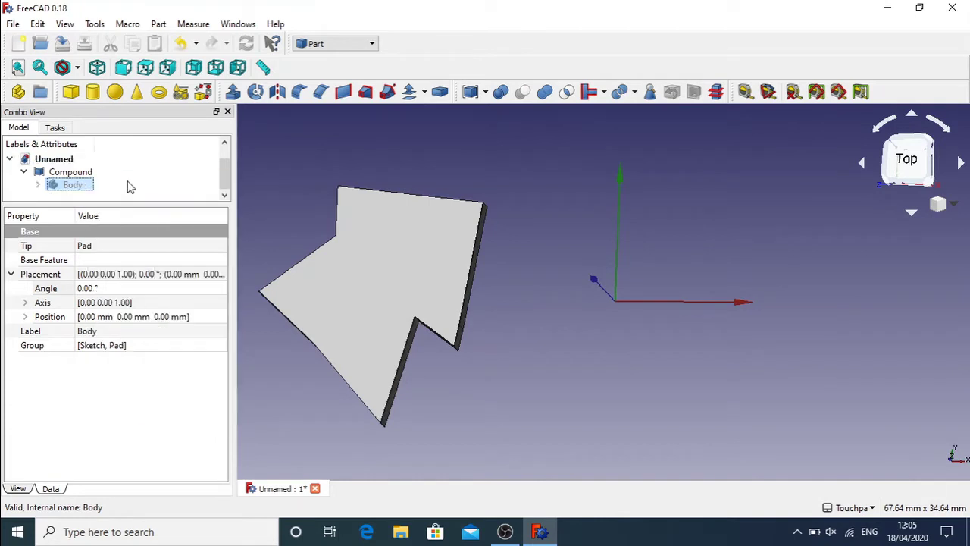
click(39, 185)
right_click(69, 189)
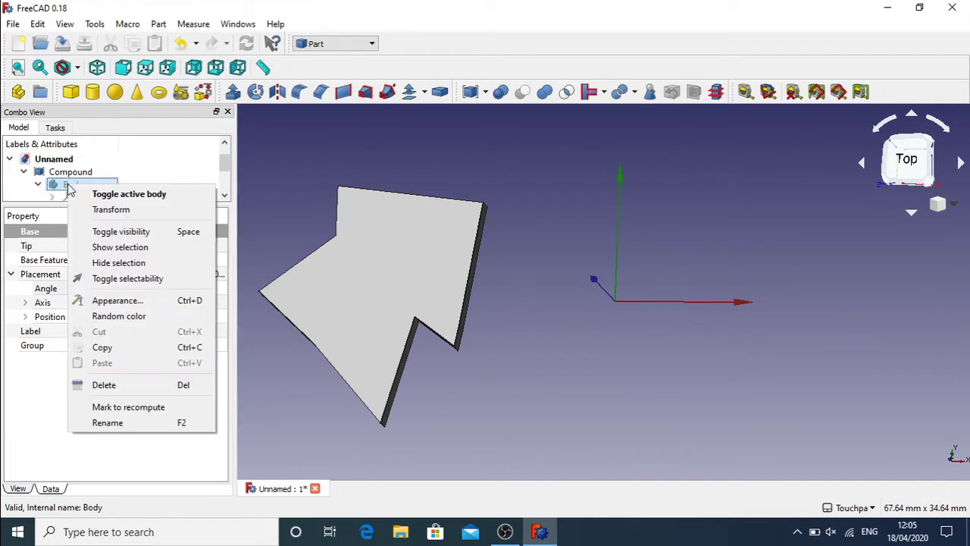
click(123, 232)
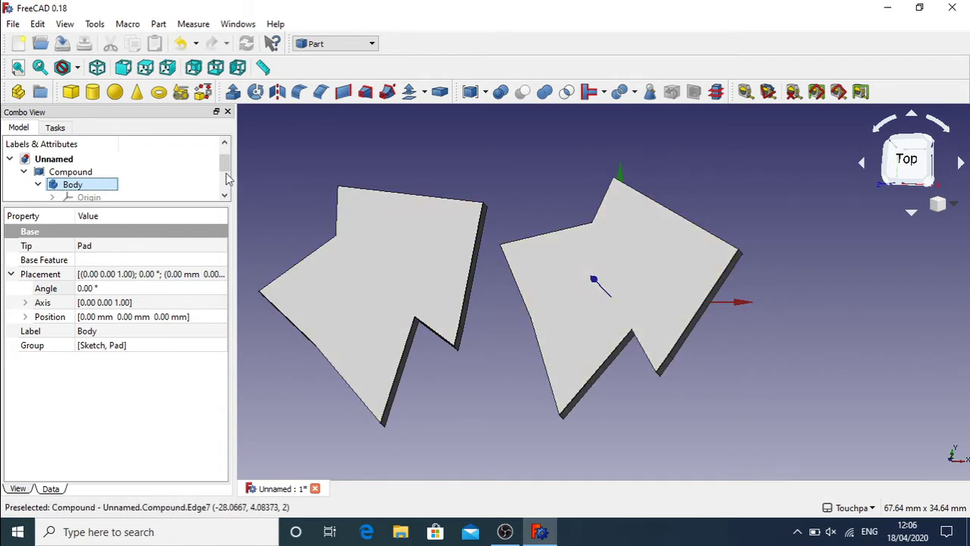
Toggle the Compound's visibility off, then select the Body in the tree.
drag(230, 165, 233, 177)
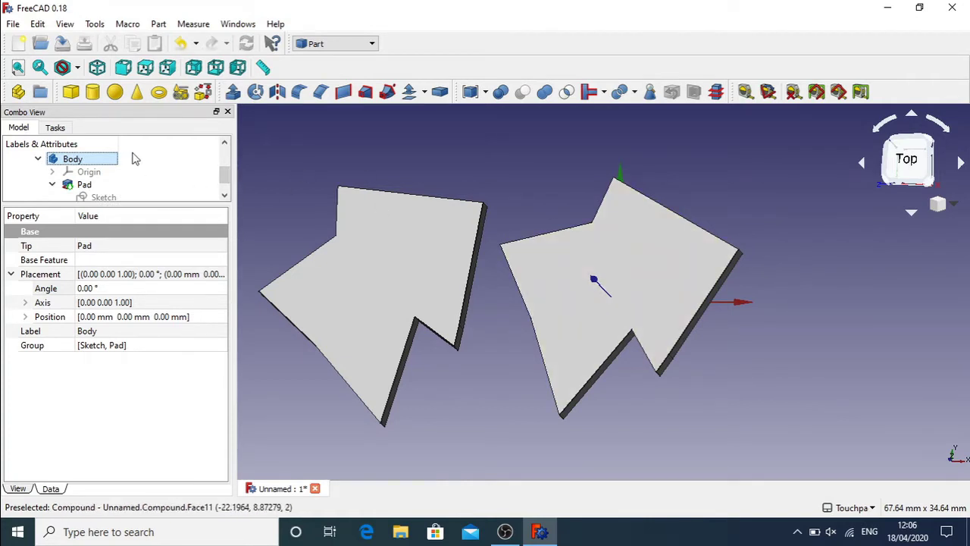
drag(225, 175, 224, 168)
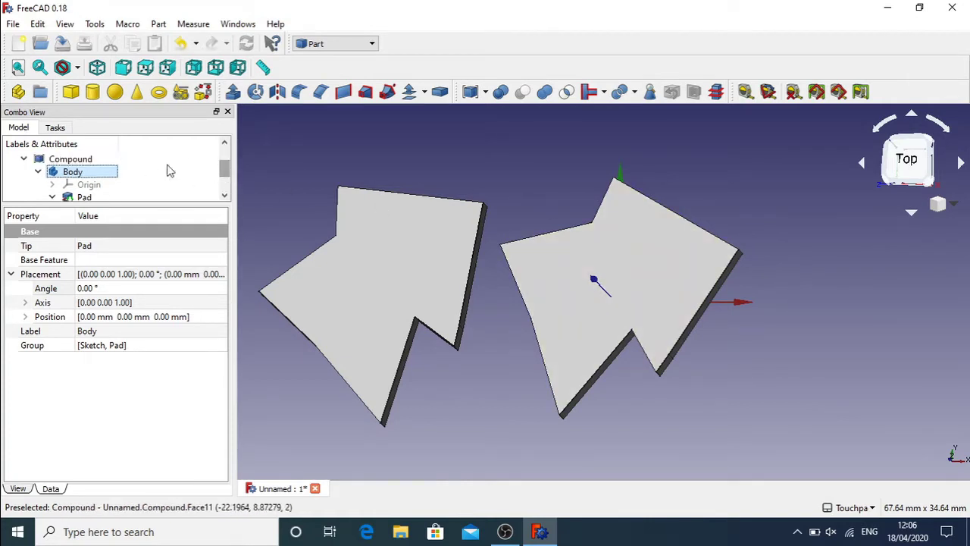
click(70, 160)
right_click(71, 162)
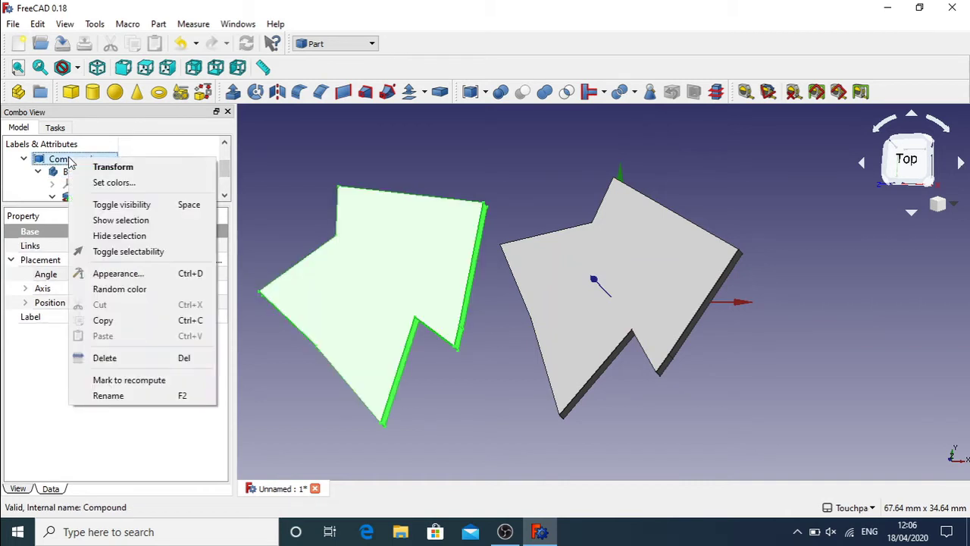
click(135, 206)
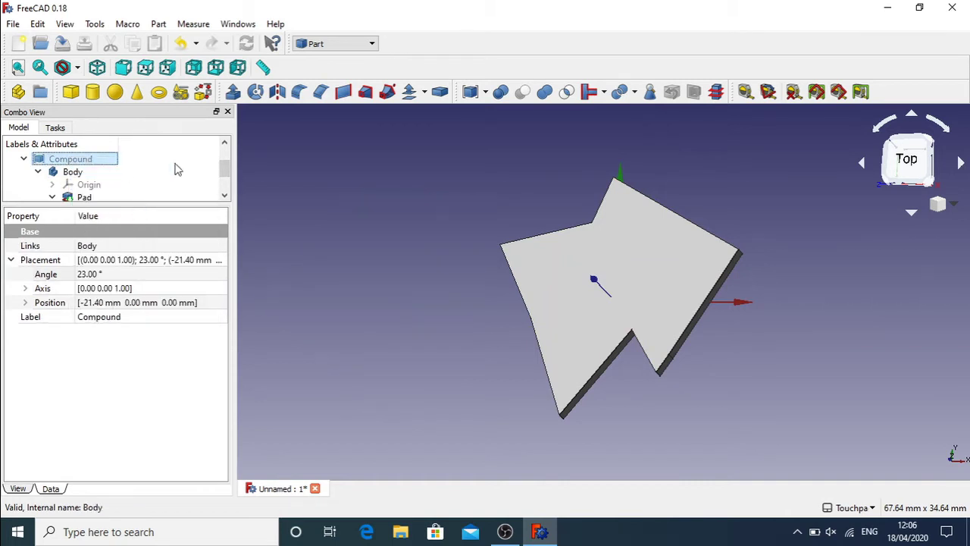
drag(226, 170, 230, 183)
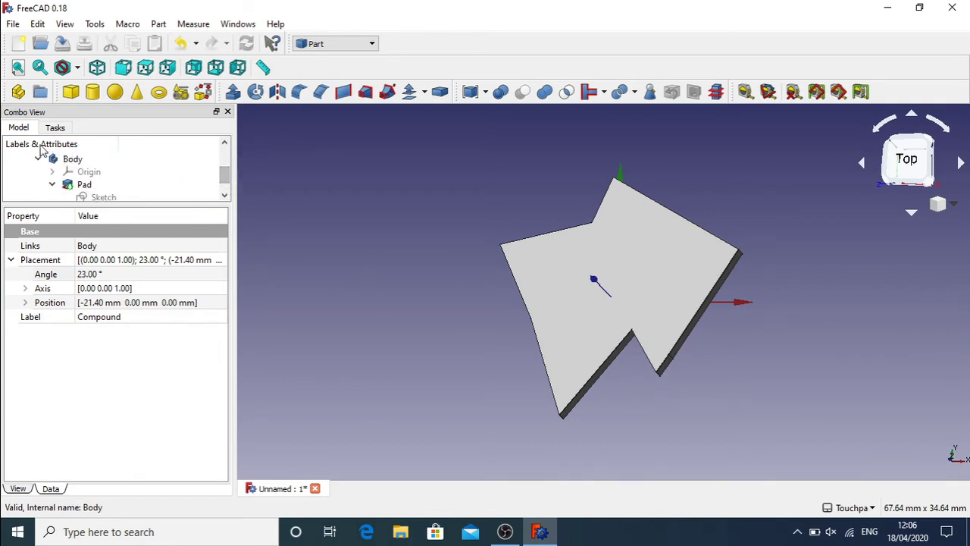
click(57, 163)
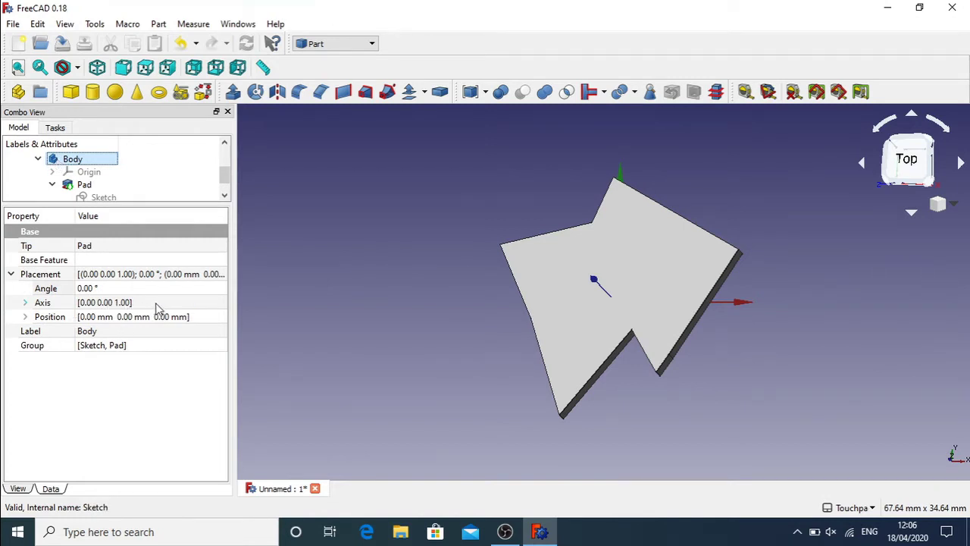
Expand the Body's Placement Position into x, y, z and view the plate from the Top.
click(221, 320)
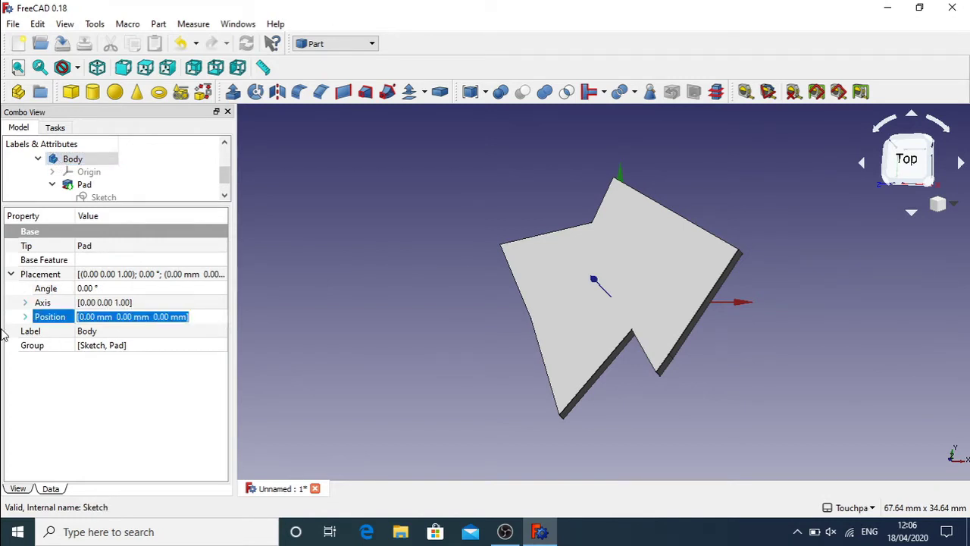
click(27, 317)
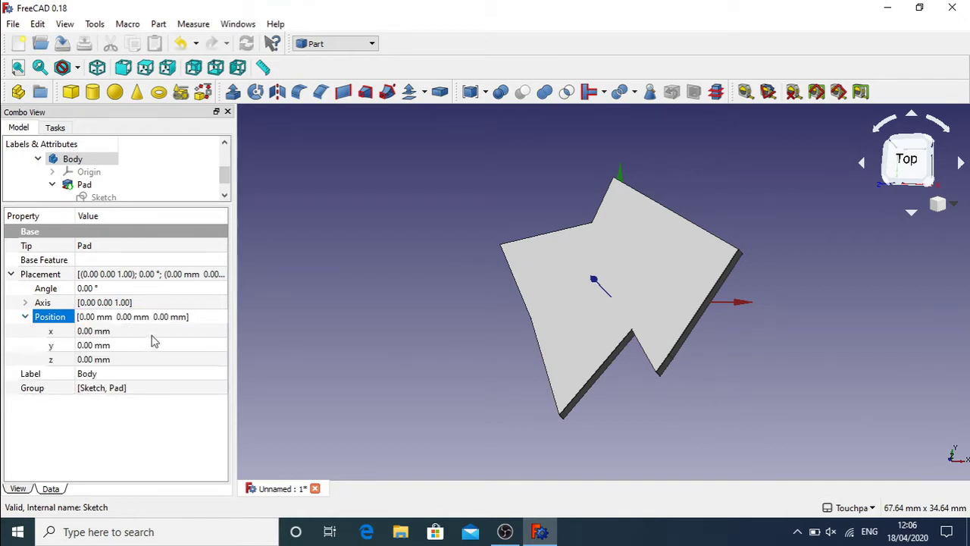
click(155, 334)
click(902, 168)
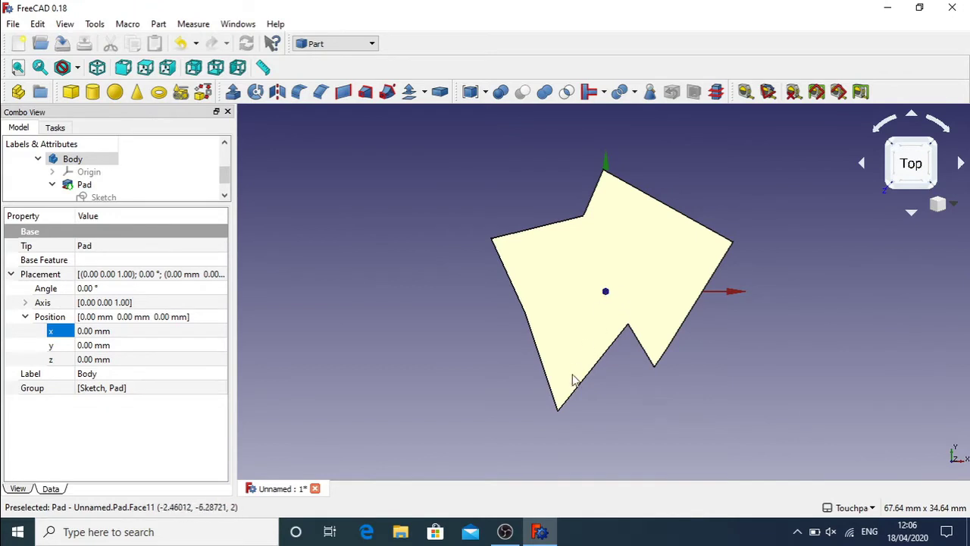
click(559, 402)
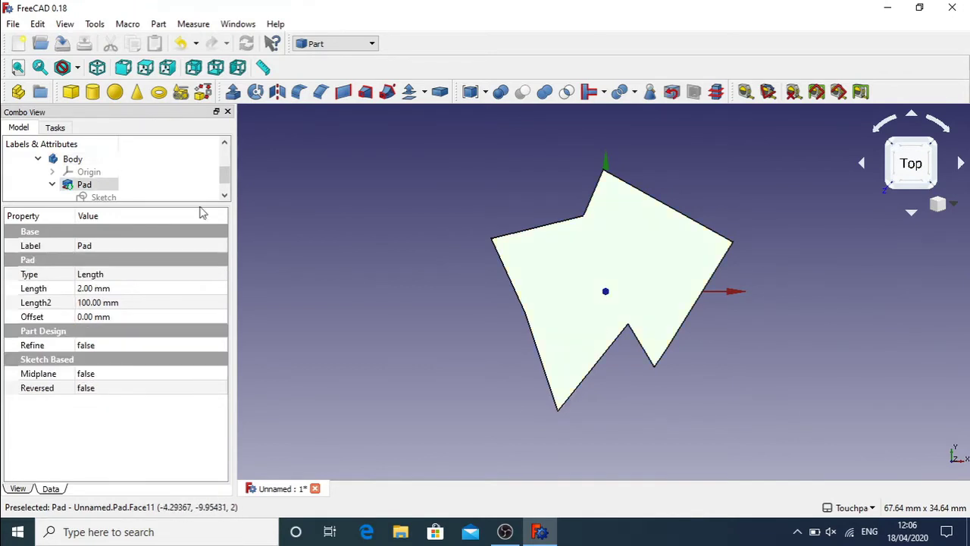
click(94, 186)
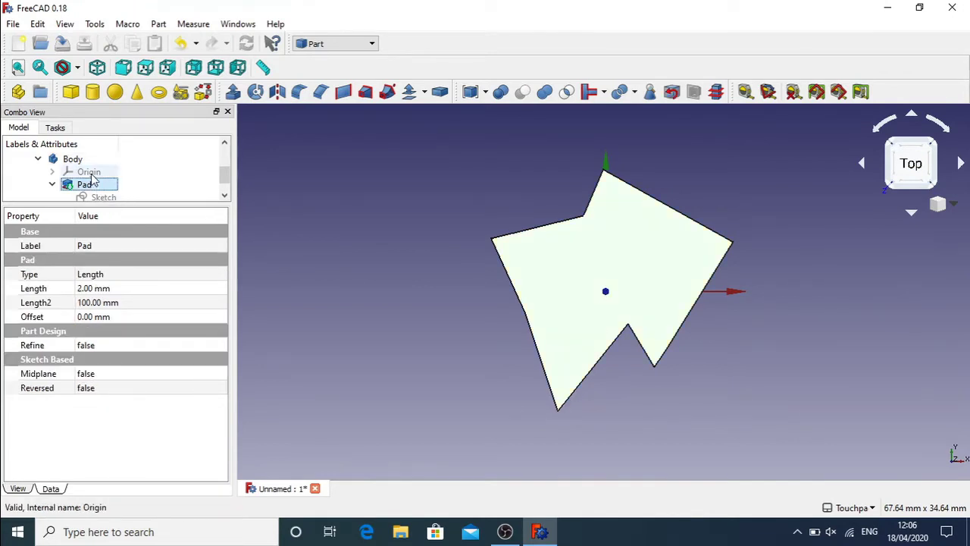
click(73, 160)
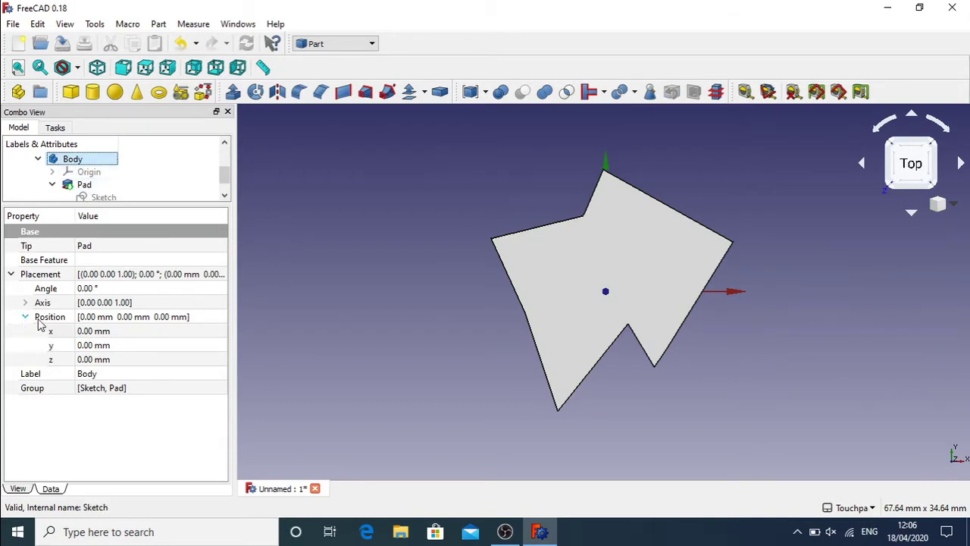
Set the Body's position to x 6.00 mm and y 10.00 mm.
click(148, 331)
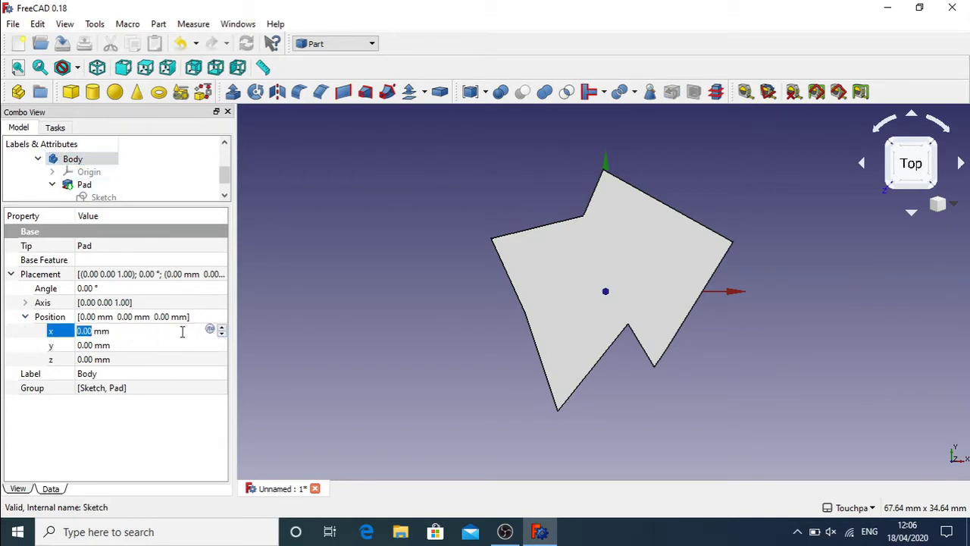
scroll(162, 331, up, 4)
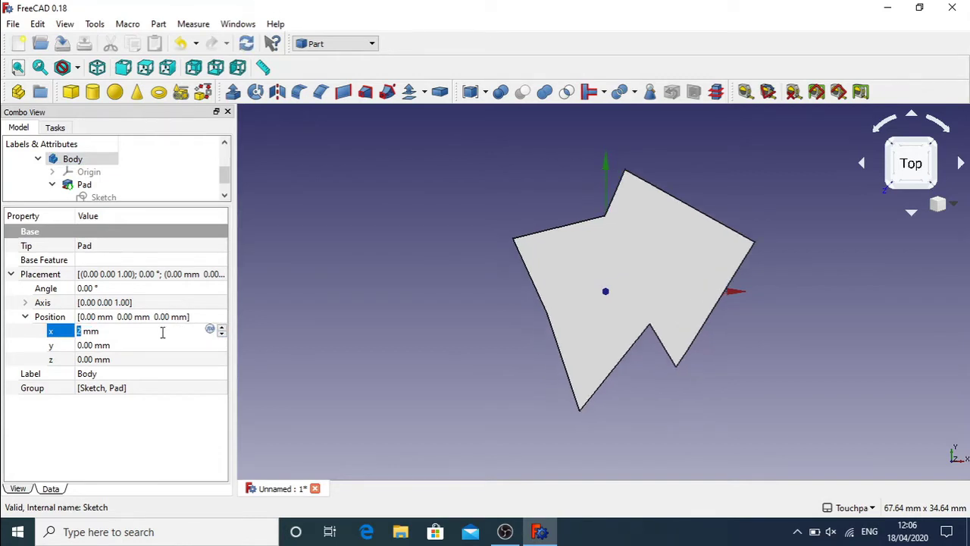
scroll(162, 331, up, 2)
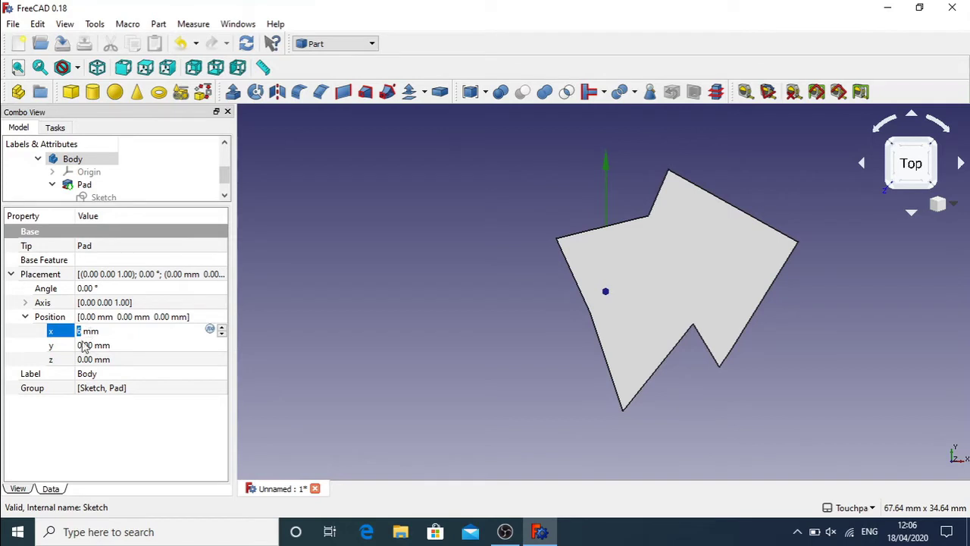
click(121, 346)
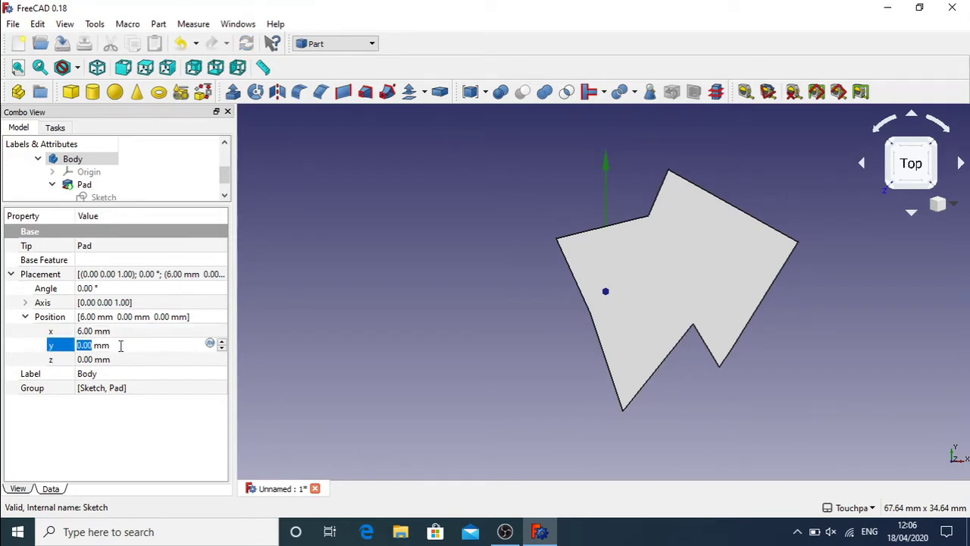
scroll(121, 345, up, 8)
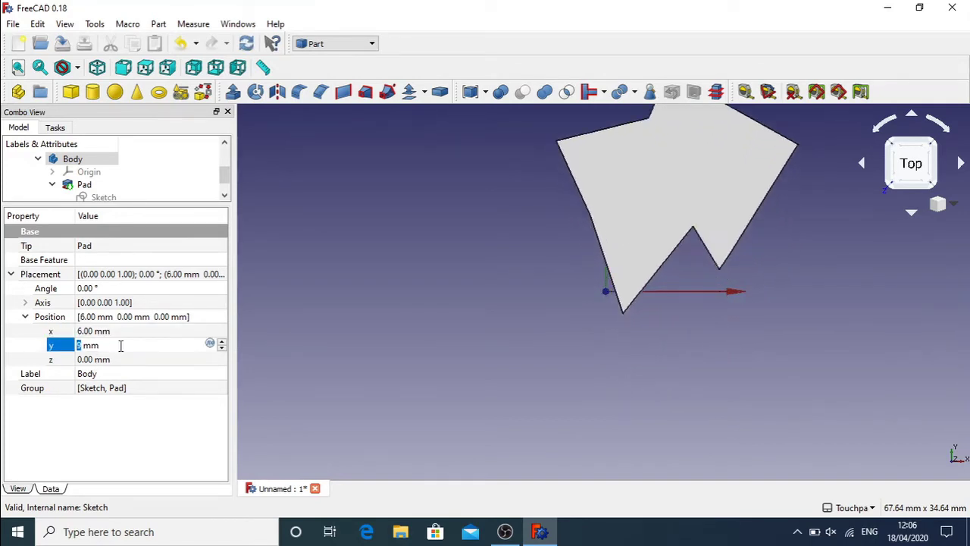
scroll(120, 345, up, 2)
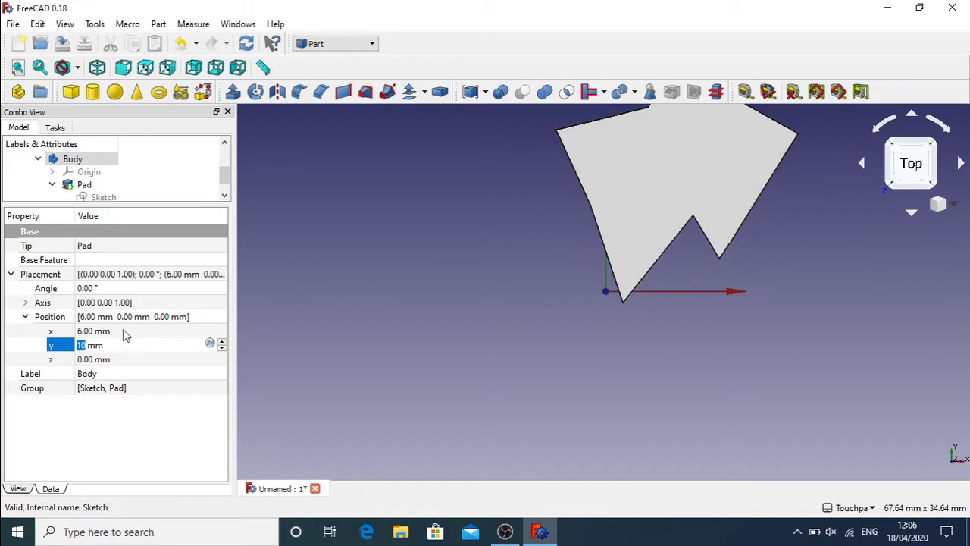
click(125, 330)
Correct the Body's x position to 4.20 mm.
scroll(125, 330, down, 2)
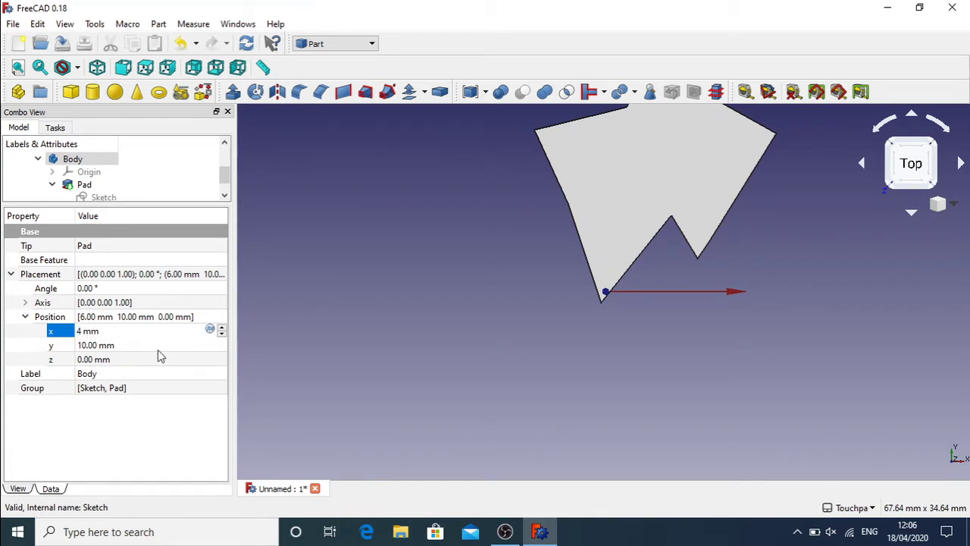
key(BackSpace)
text(3.5)
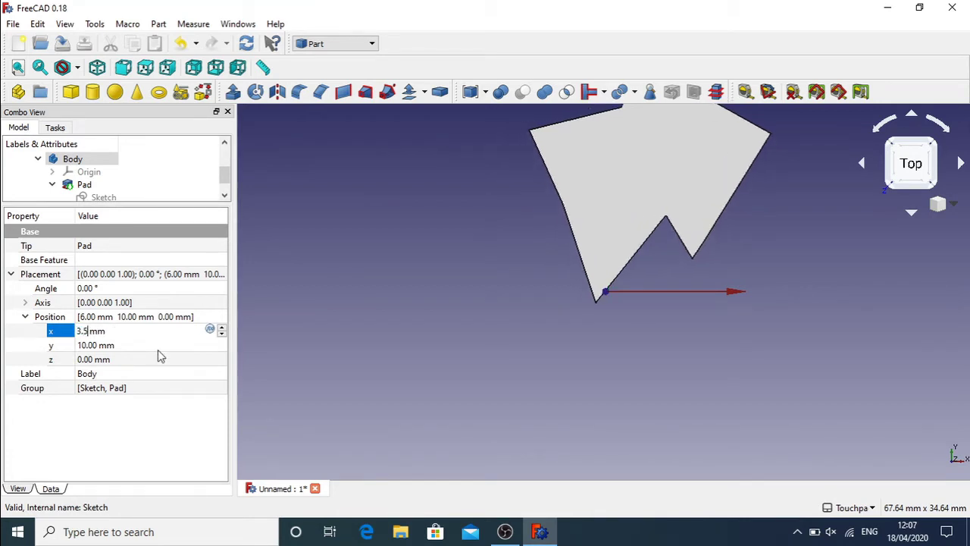
key(BackSpace)
key(BackSpace)
key(BackSpace)
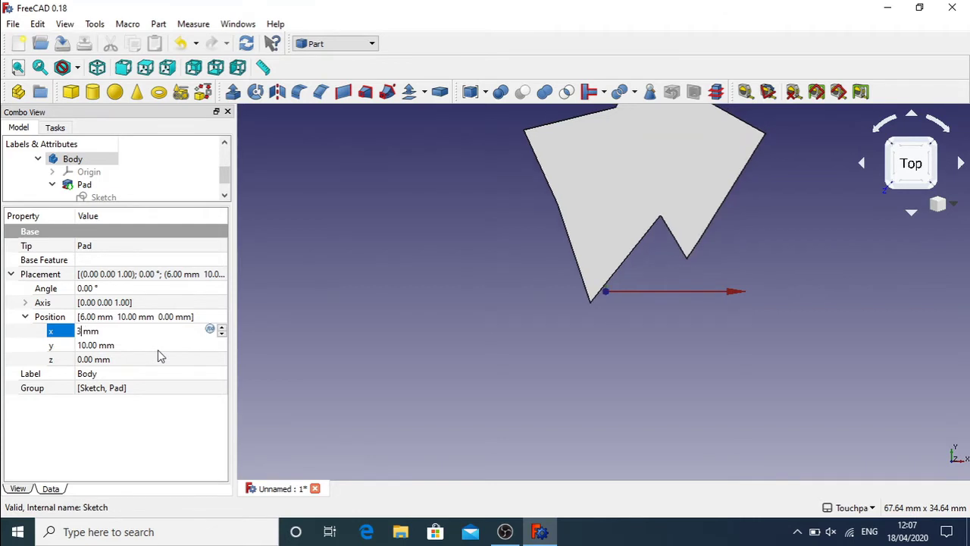
text(4.5)
key(BackSpace)
text(2)
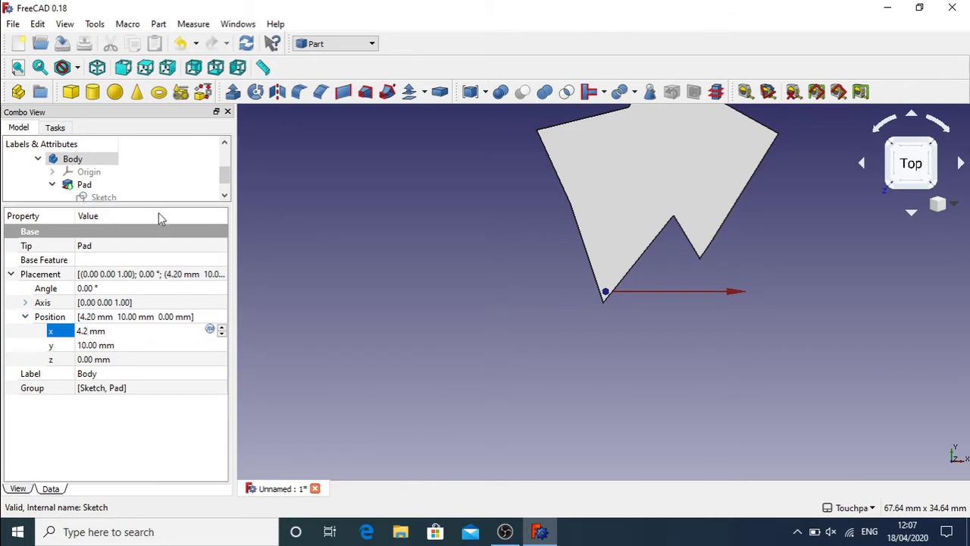
mouse_move(225, 183)
mouse_down()
mouse_move(223, 155)
mouse_move(228, 195)
mouse_move(223, 163)
mouse_up()
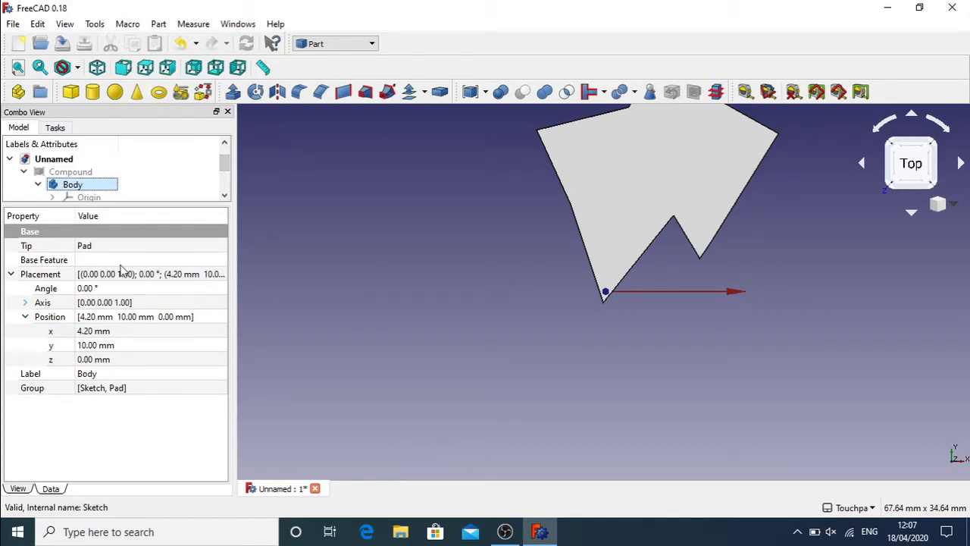
right_click(74, 189)
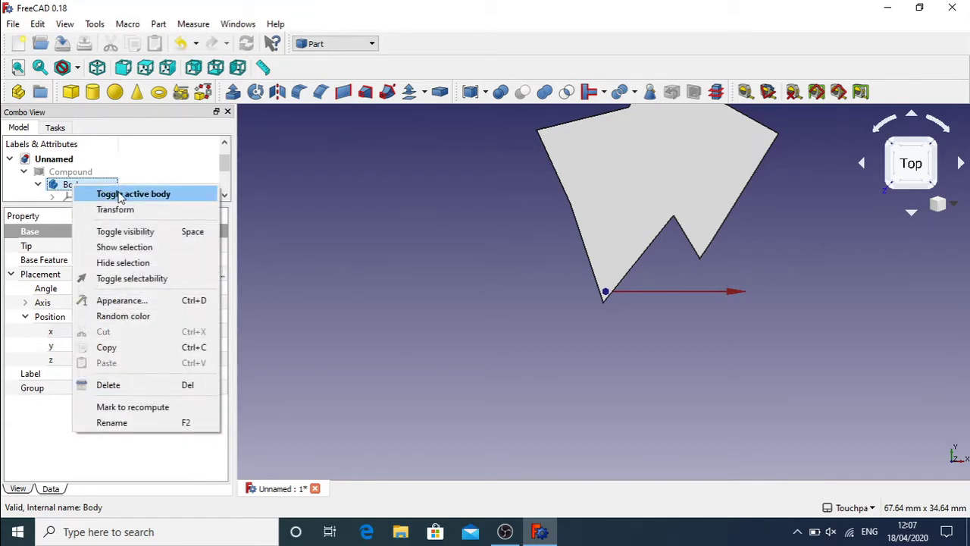
Toggle the Compound's visibility so its plate shows in the 3D view.
click(133, 239)
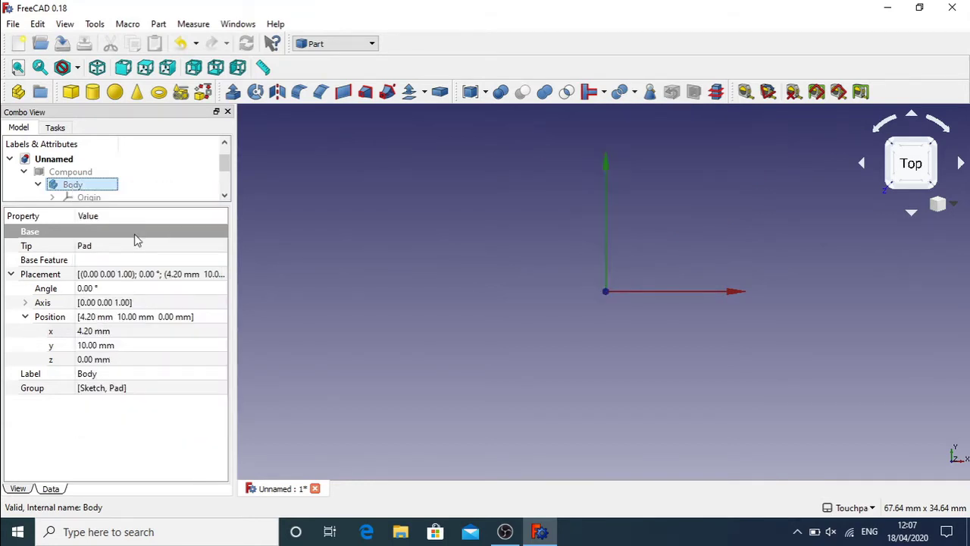
click(71, 173)
right_click(72, 174)
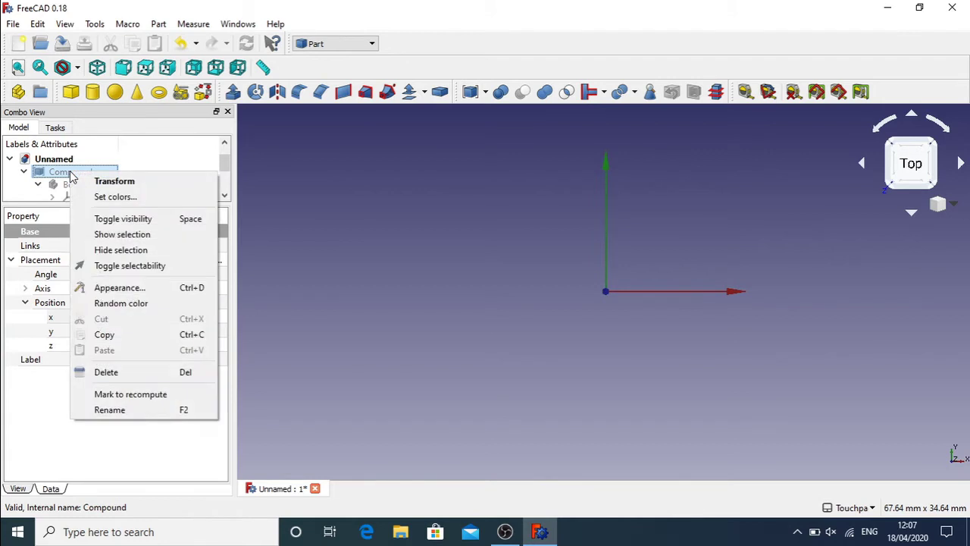
click(162, 224)
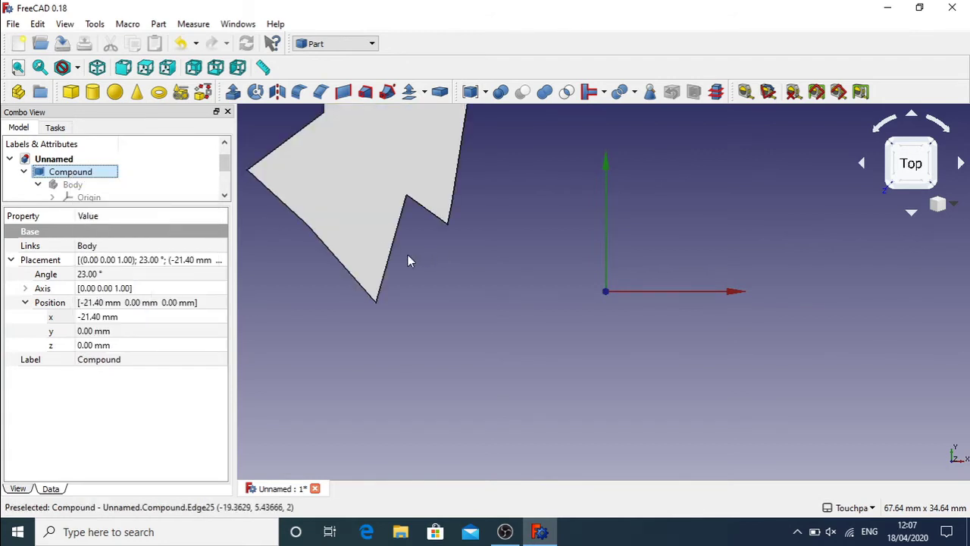
Open the Compound's Transform, orbit to check the plate's thickness, and close without changes.
double_click(82, 172)
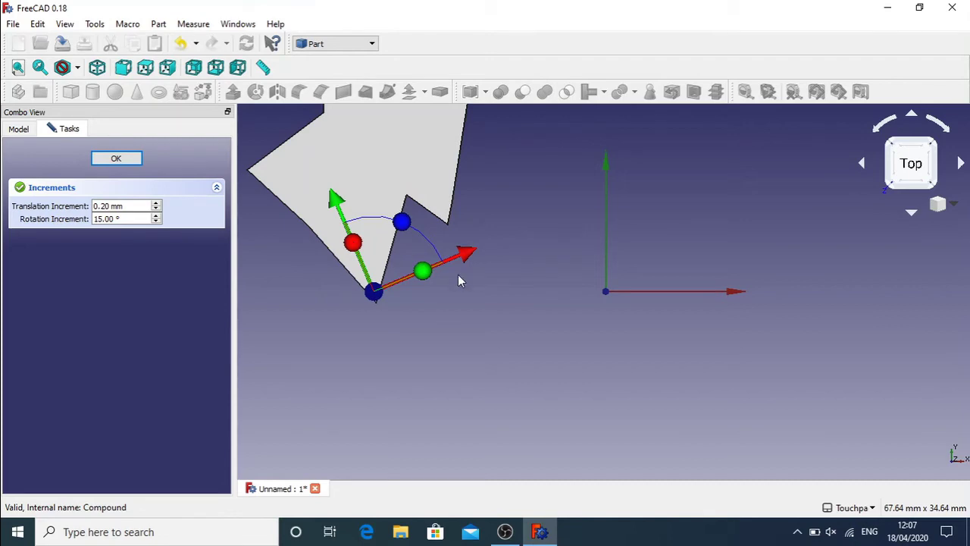
middle_drag(424, 307, 388, 307)
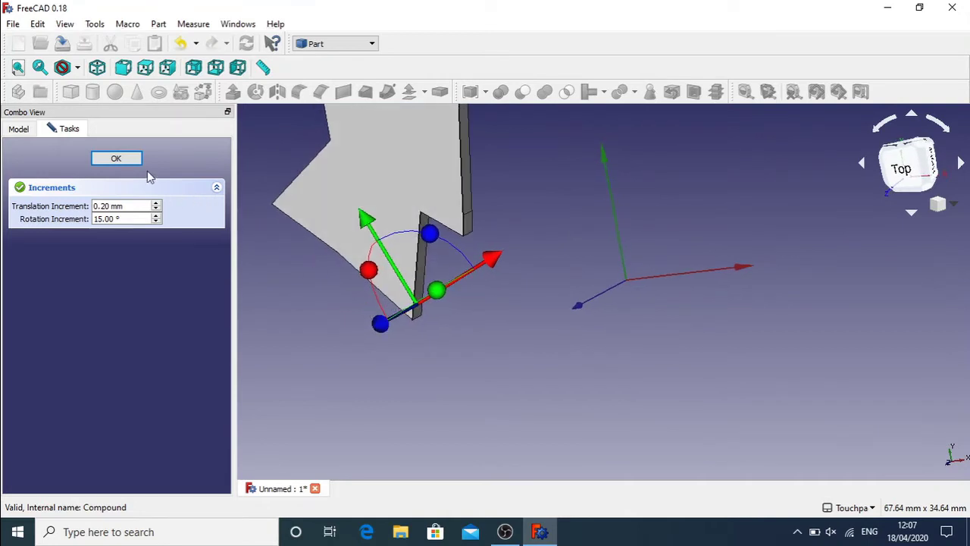
click(119, 159)
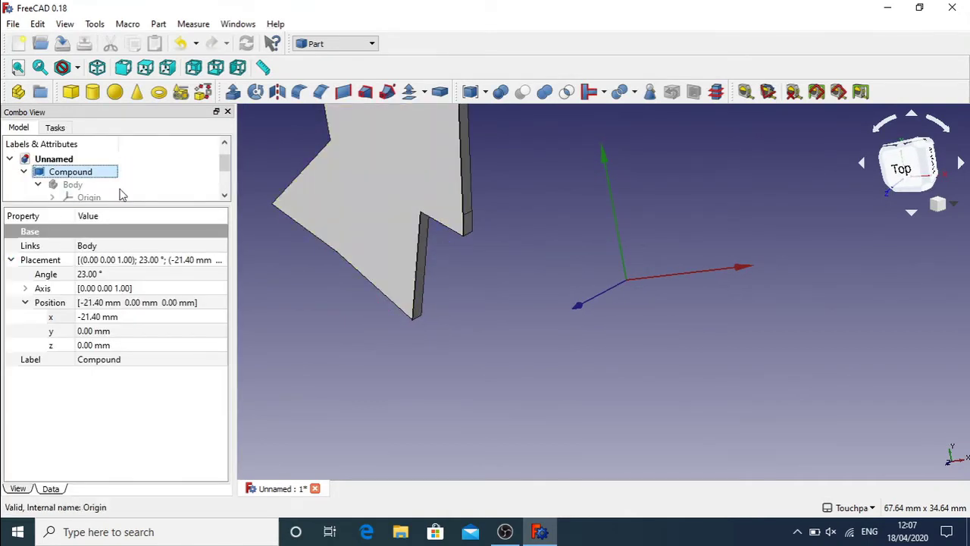
Raise the Compound's Placement Angle to 43° with the spin arrows and commit it.
click(145, 273)
click(222, 271)
click(222, 271)
click(222, 272)
click(222, 271)
click(222, 271)
click(222, 271)
click(222, 271)
click(222, 271)
click(222, 271)
click(222, 272)
click(222, 271)
click(222, 272)
click(222, 271)
click(222, 271)
click(222, 271)
click(222, 271)
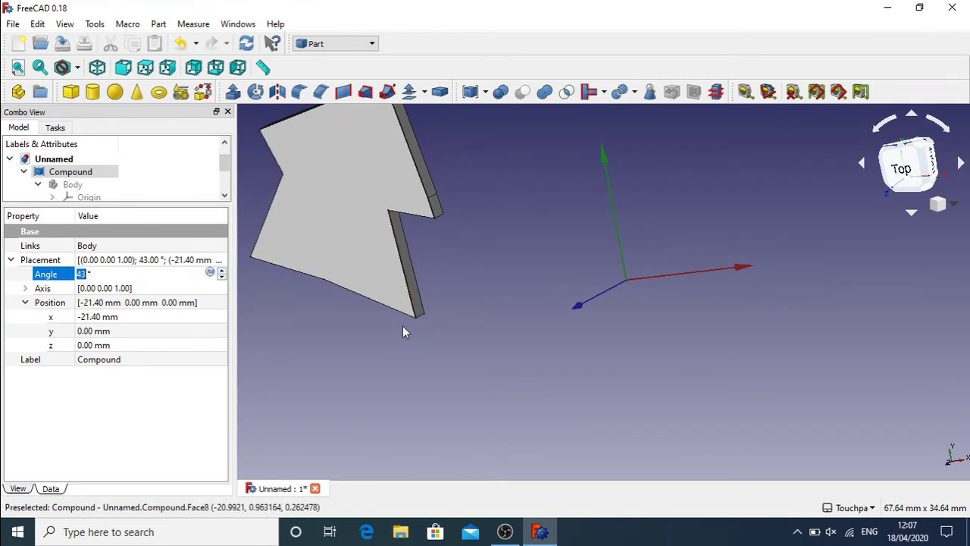
alt+drag(413, 319, 402, 235)
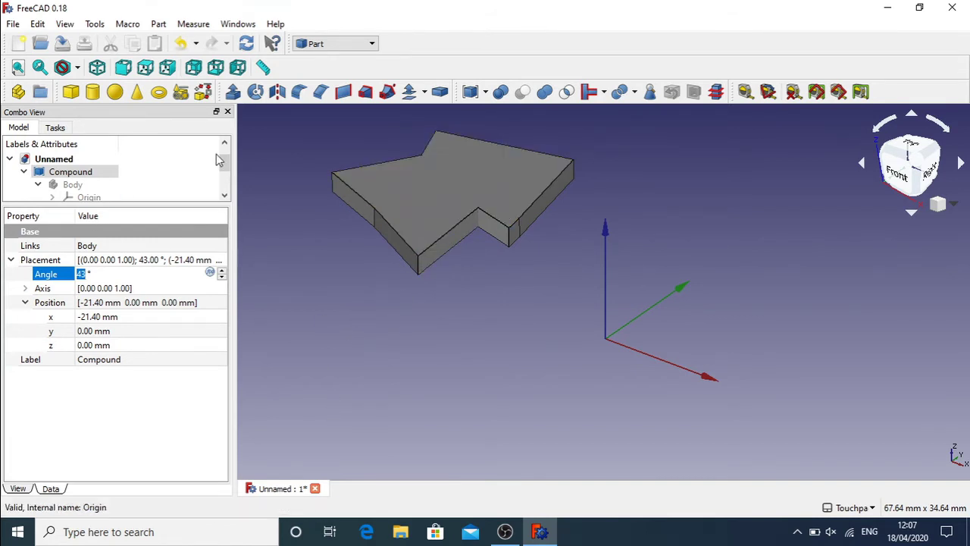
click(224, 182)
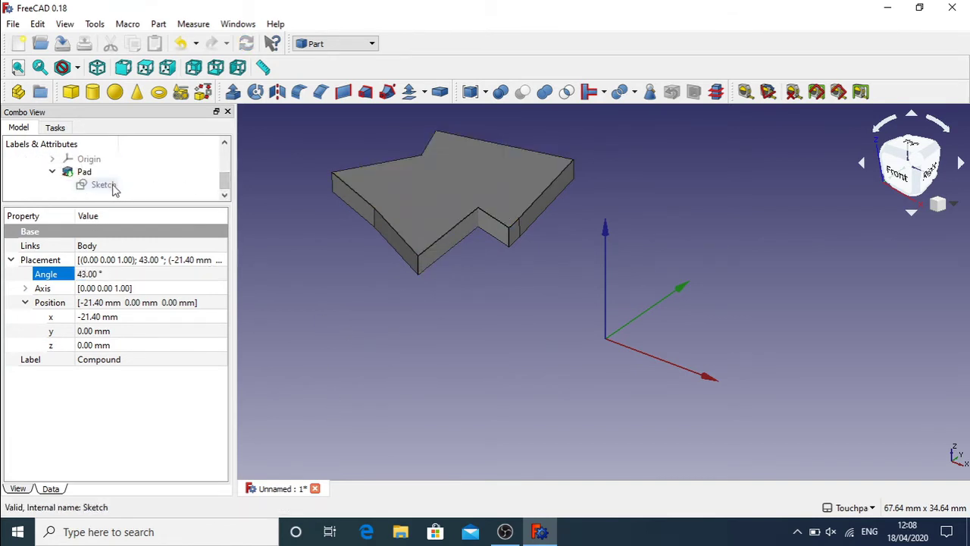
Orbit around the rotated plate, then view it from the Top.
mouse_move(225, 184)
mouse_down()
mouse_move(225, 161)
mouse_move(226, 173)
mouse_up()
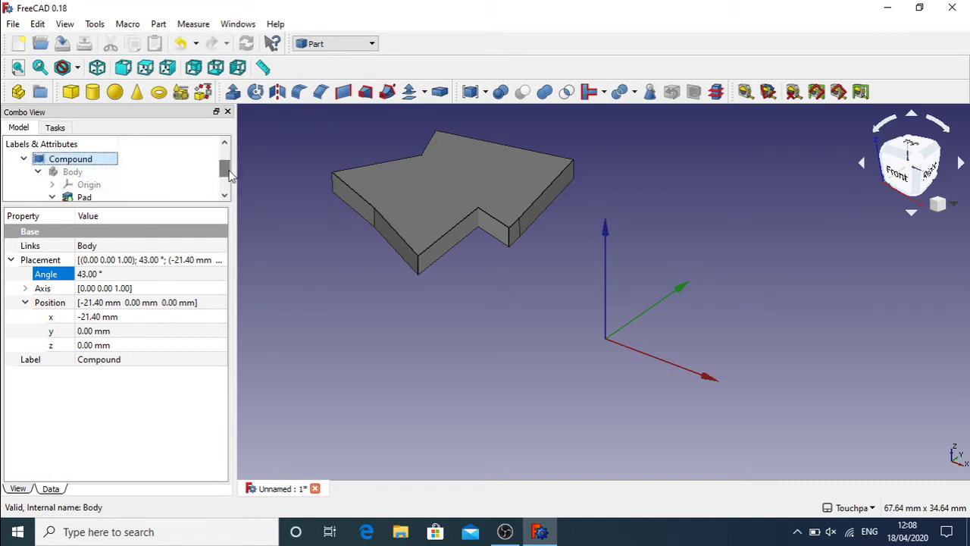
drag(225, 170, 225, 178)
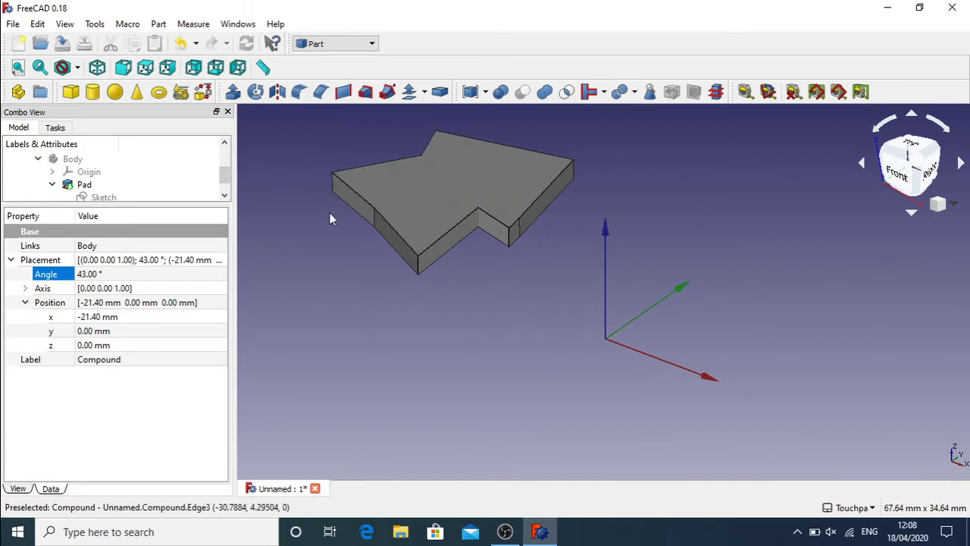
alt+middle_drag(362, 232, 392, 183)
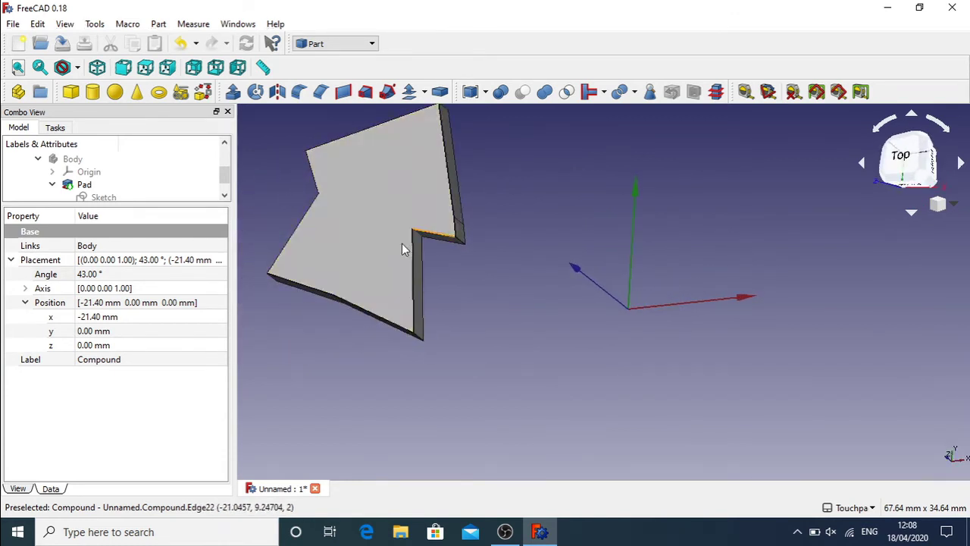
alt+middle_drag(392, 255, 446, 278)
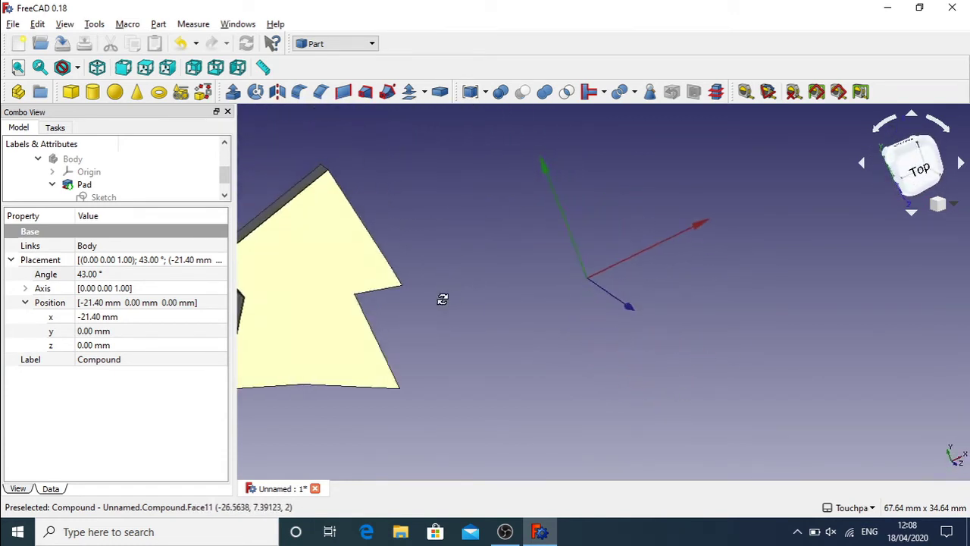
alt+drag(436, 299, 483, 288)
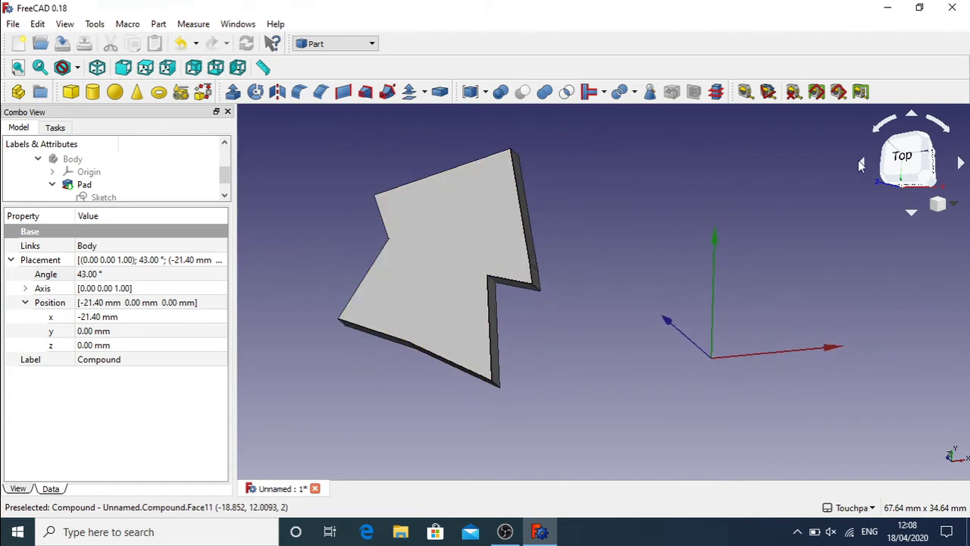
click(902, 160)
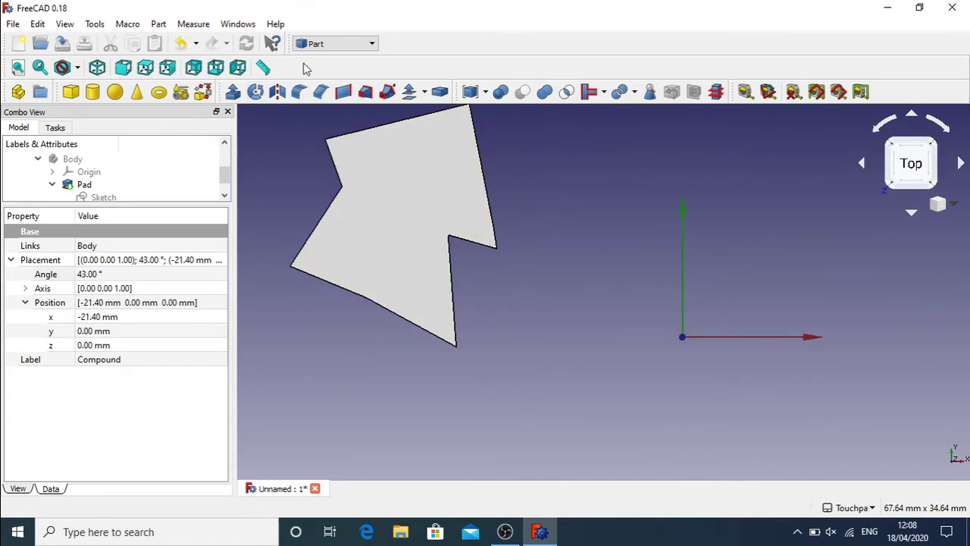
Add a Part Cylinder at the origin and select it in the tidied model tree.
click(96, 101)
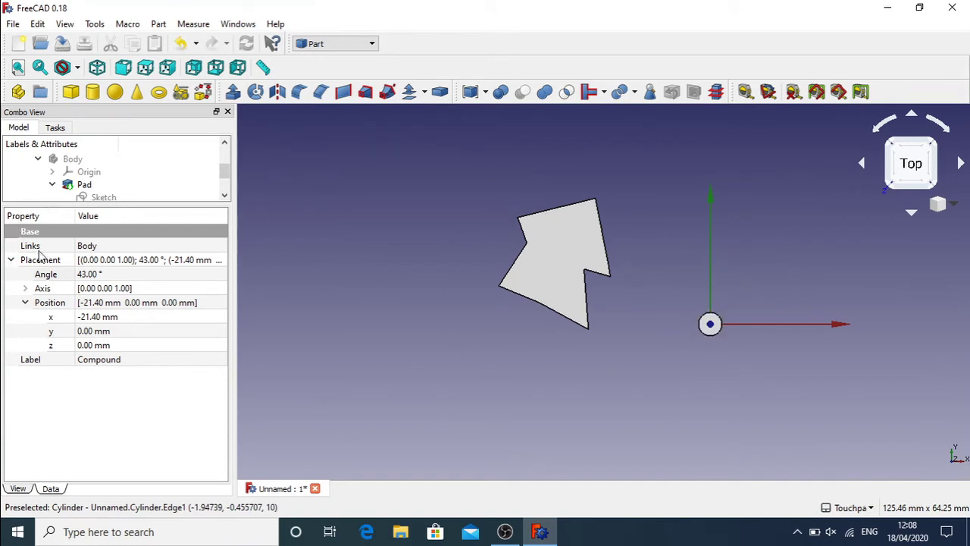
click(59, 129)
click(18, 129)
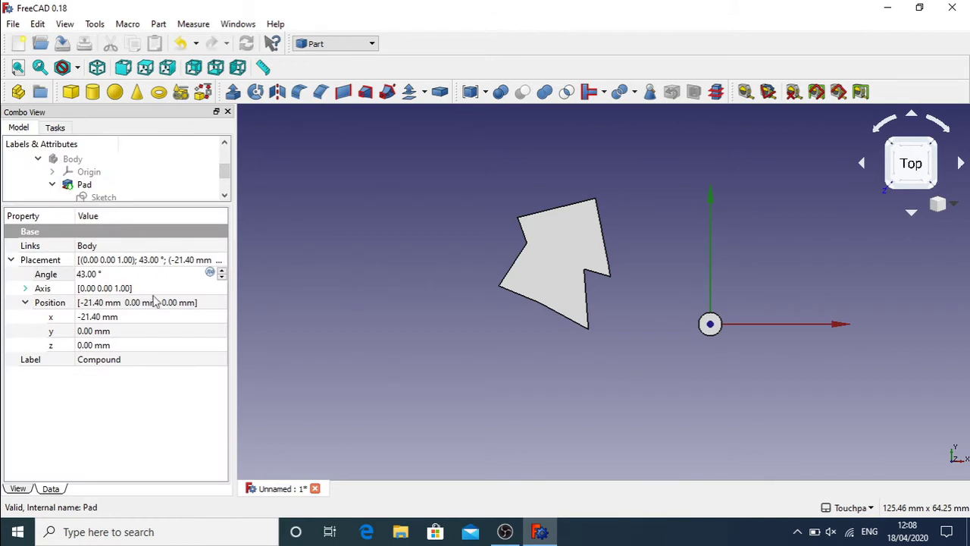
click(51, 184)
click(38, 159)
click(65, 185)
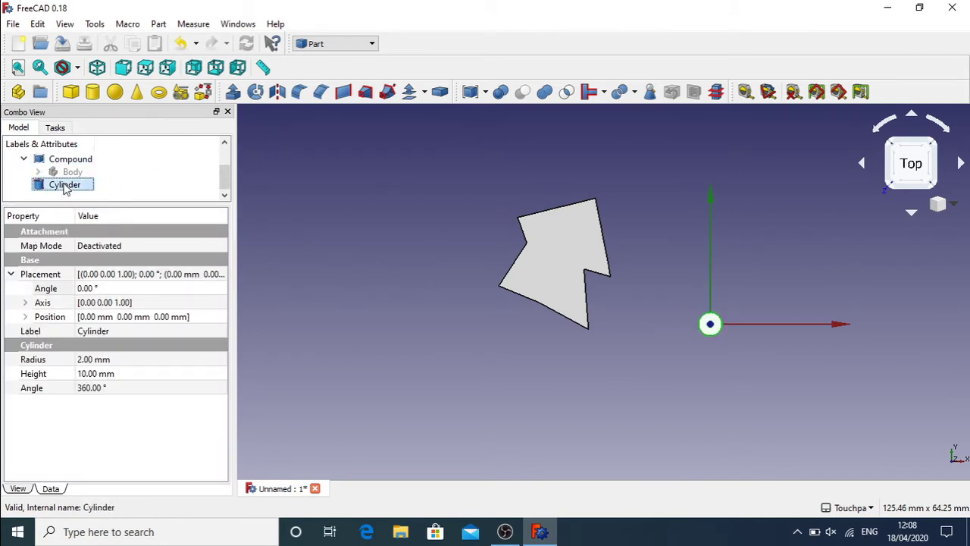
Set the Cylinder's Height to 1 mm and Radius to 1 mm.
click(95, 374)
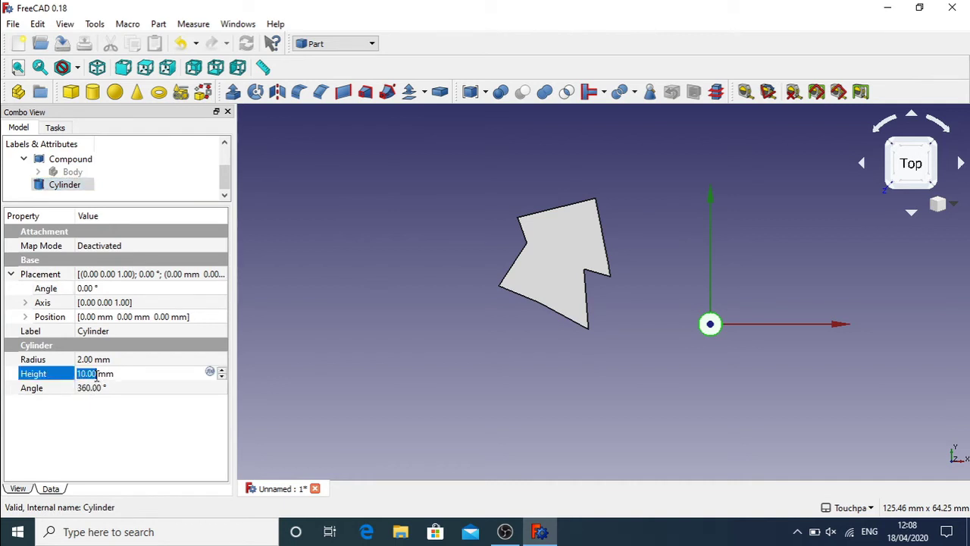
text(1)
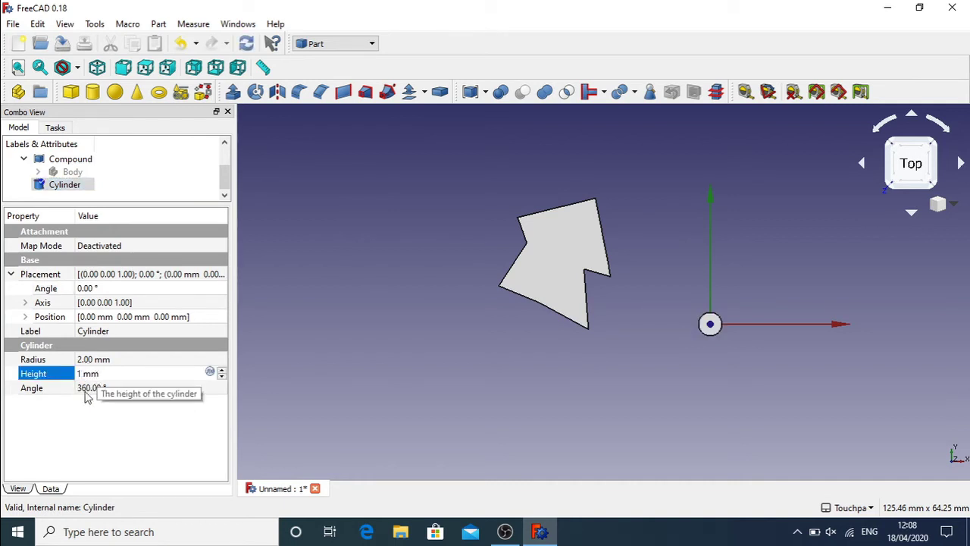
click(85, 359)
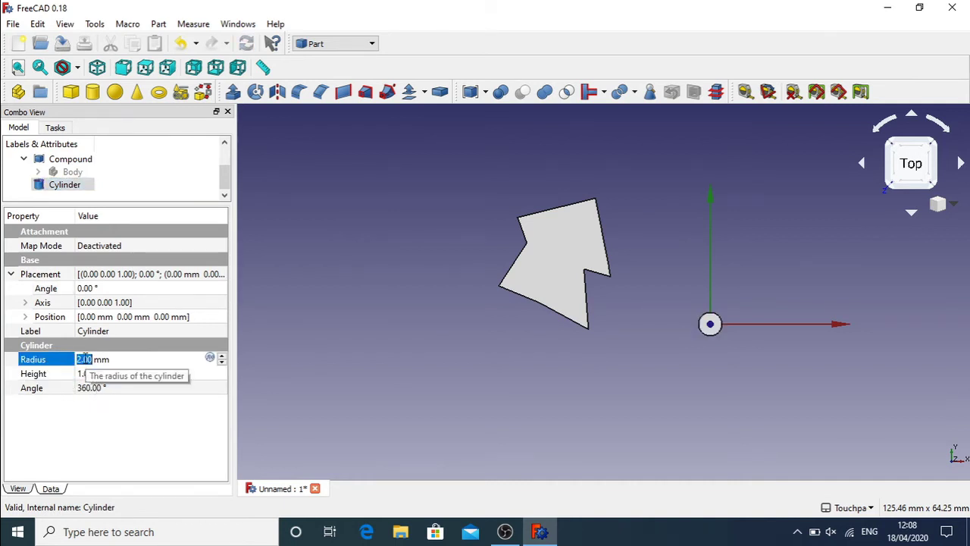
text(1)
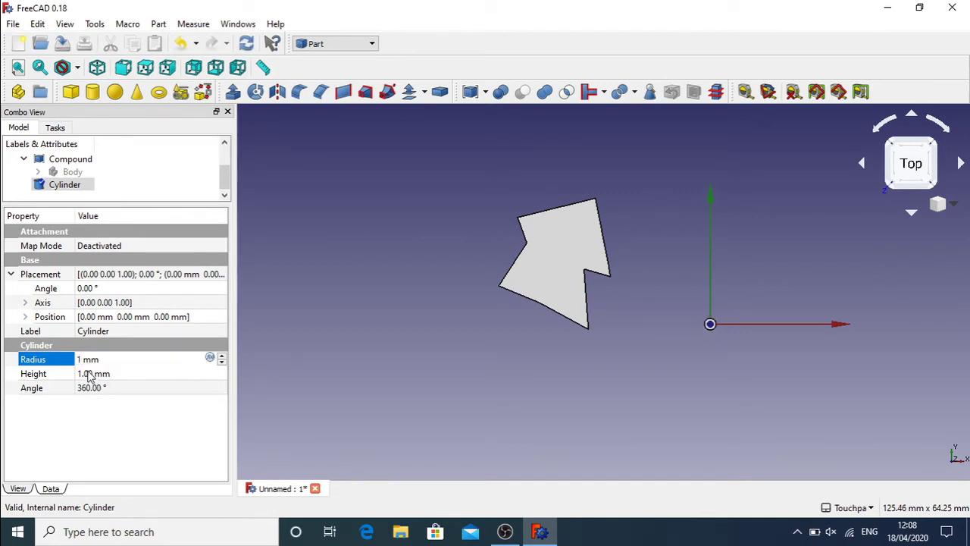
click(84, 373)
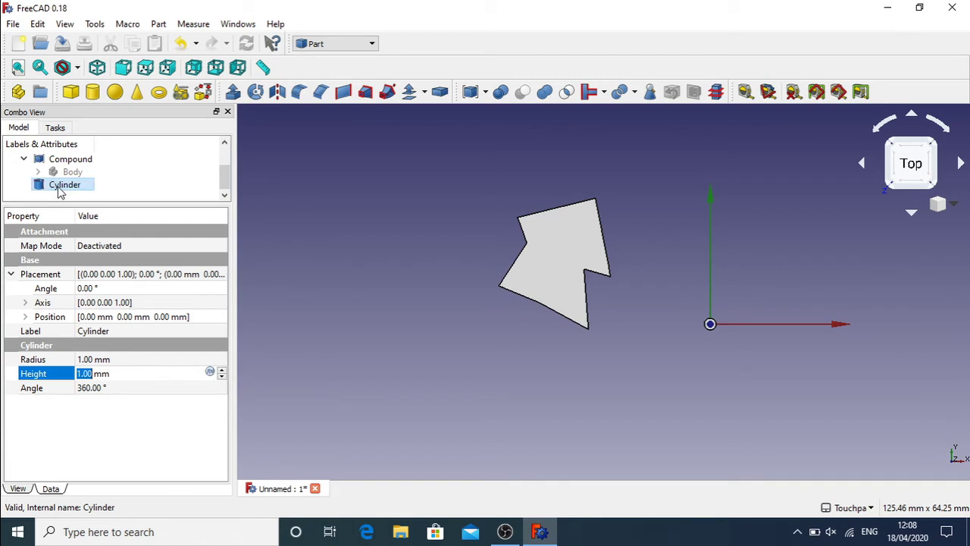
Drag the Compound plate along X and Y until a corner meets the origin cylinder.
click(81, 161)
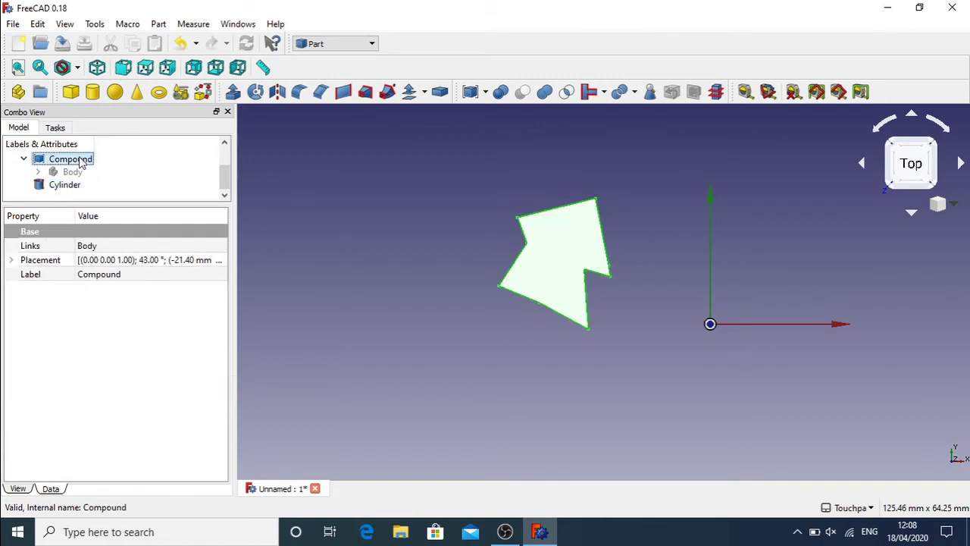
double_click(81, 159)
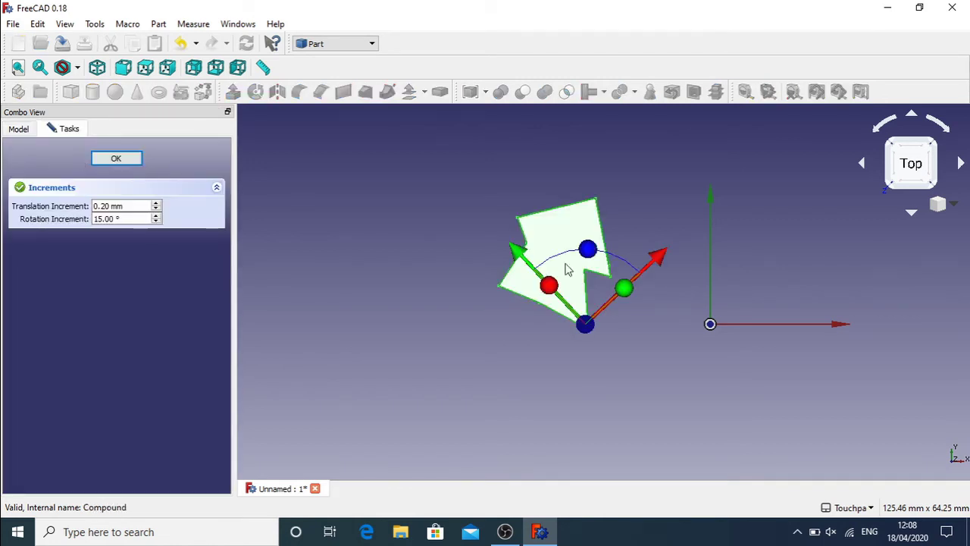
drag(652, 269, 749, 207)
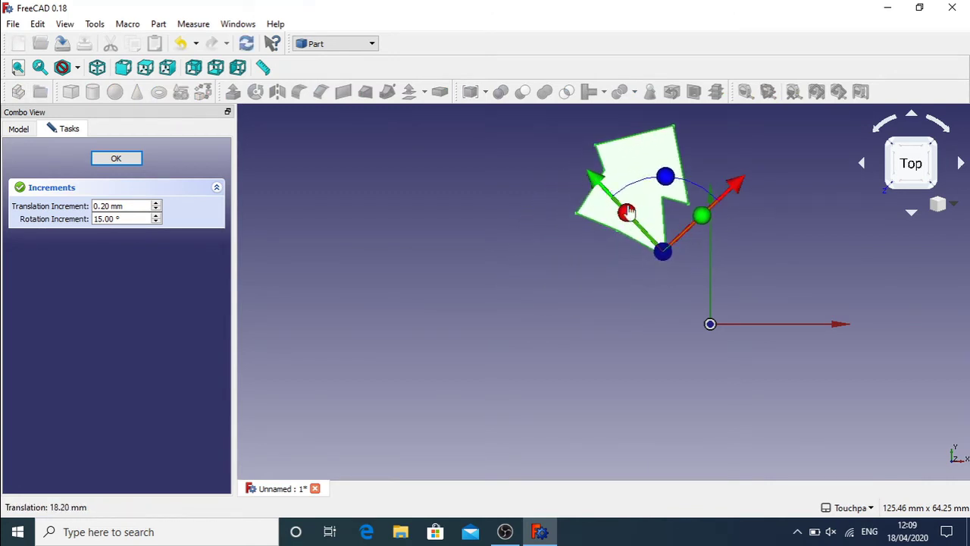
drag(597, 182, 744, 343)
drag(882, 343, 818, 378)
drag(689, 384, 632, 374)
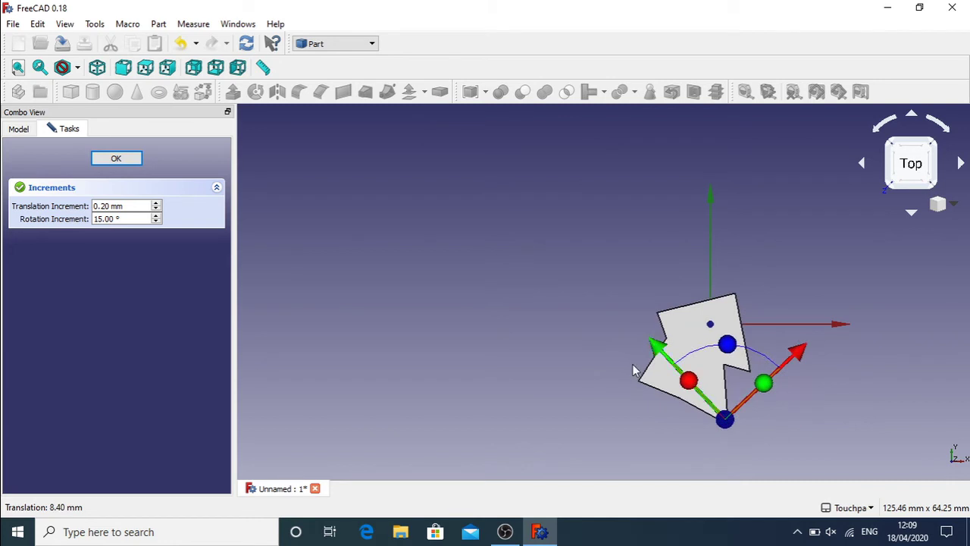
drag(799, 350, 785, 370)
drag(635, 369, 636, 372)
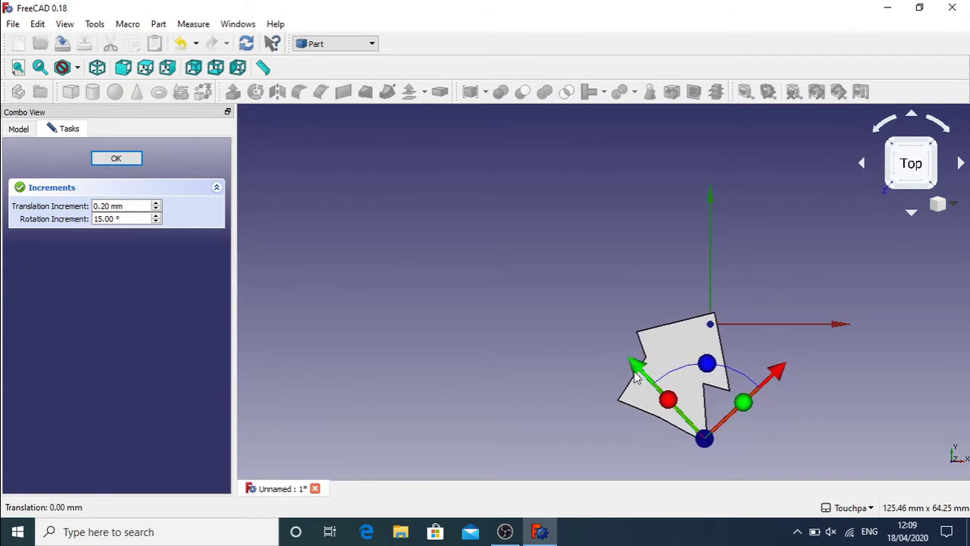
drag(637, 372, 639, 373)
drag(785, 374, 783, 376)
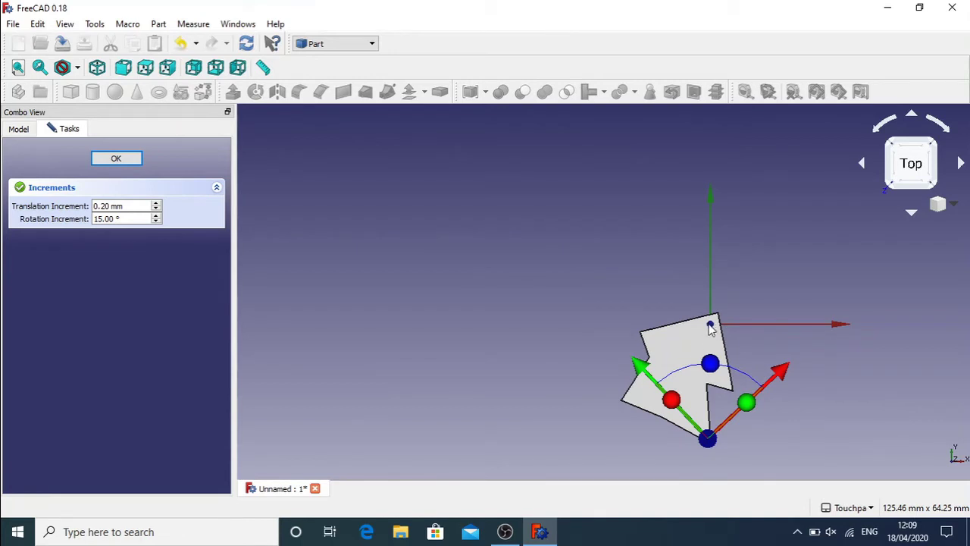
click(121, 160)
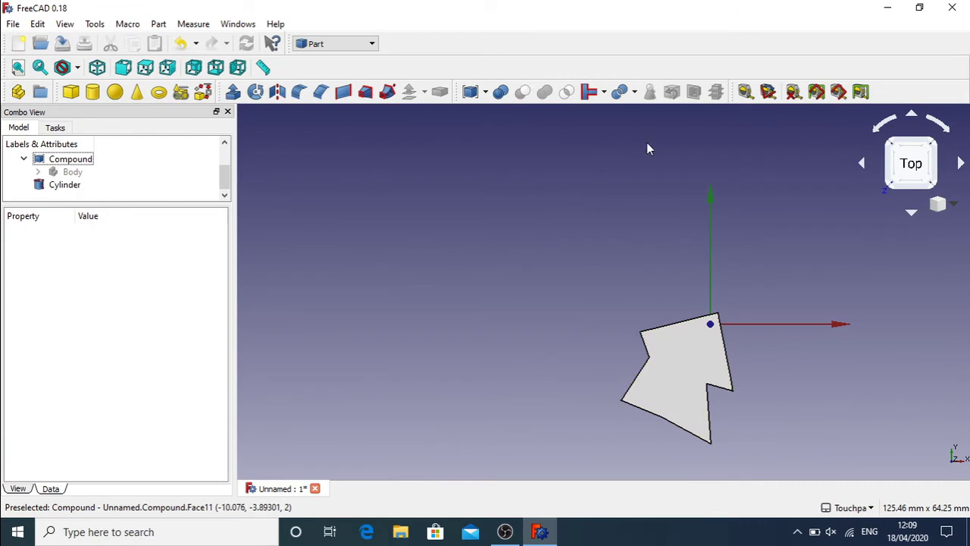
Join the Cylinder and Compound into one object with Join > Connect objects.
click(25, 160)
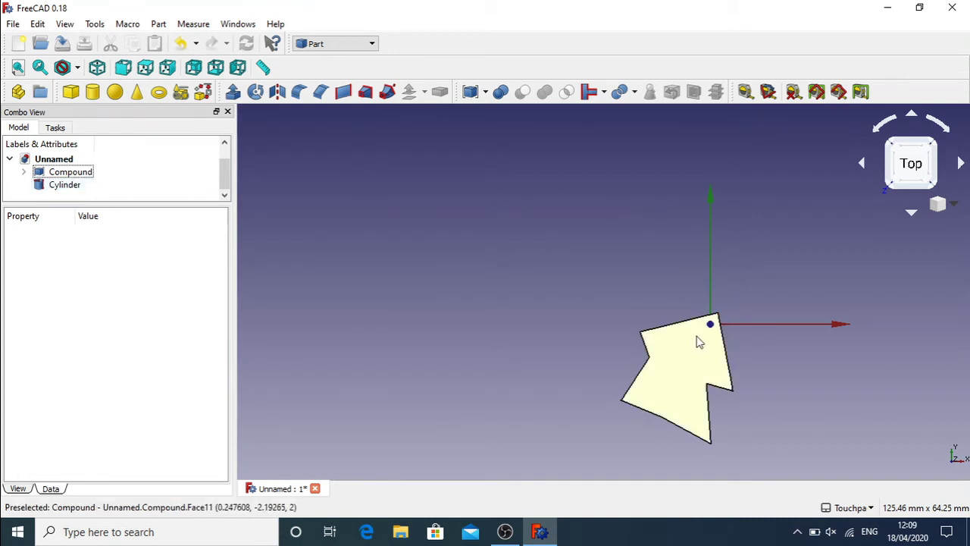
click(73, 185)
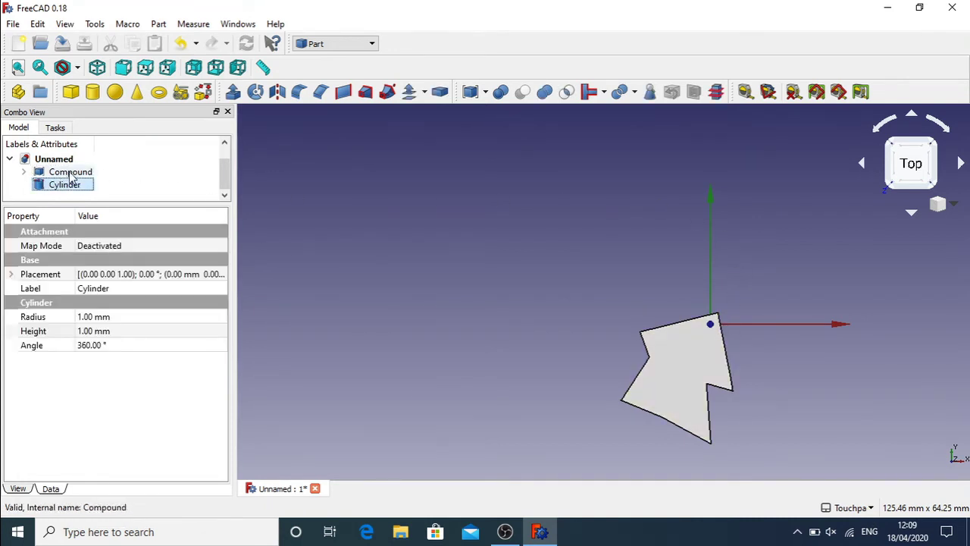
ctrl+click(76, 176)
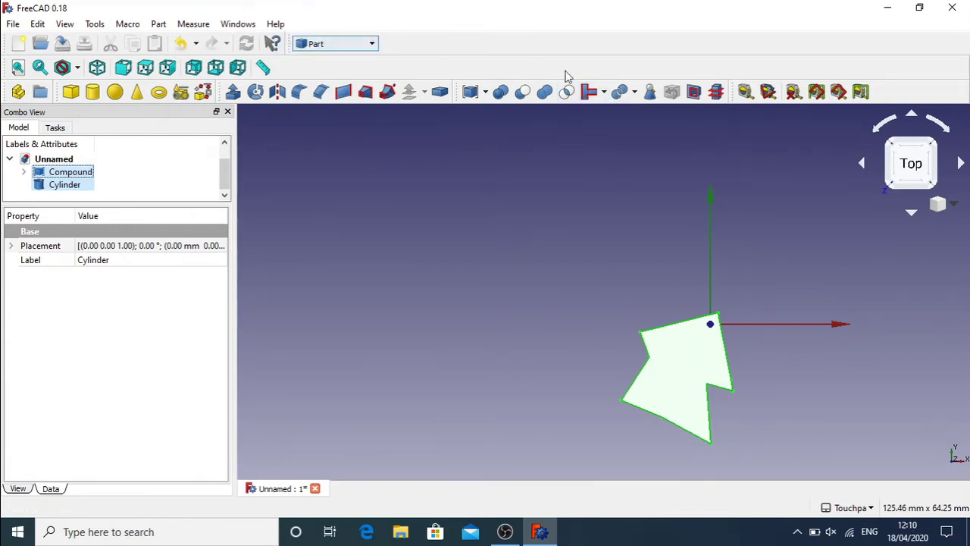
click(604, 93)
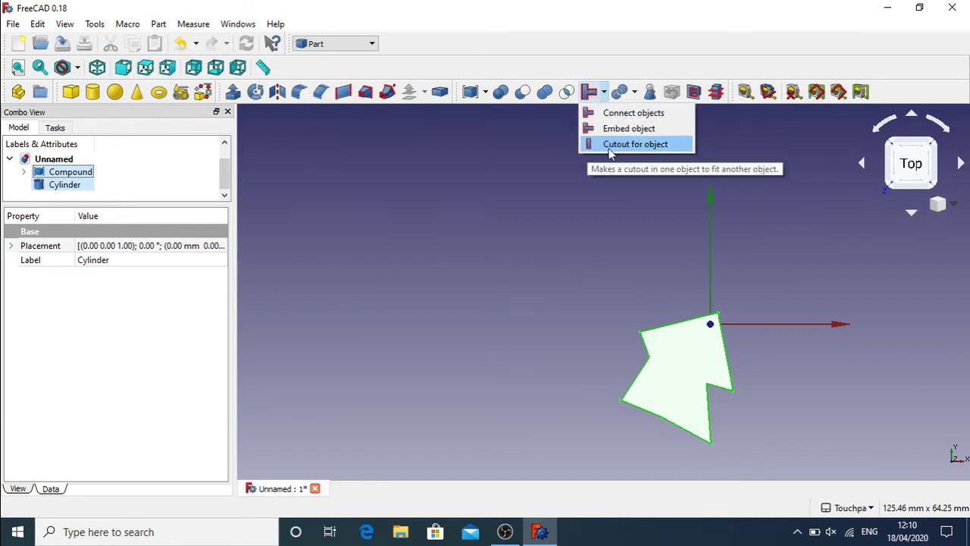
click(635, 119)
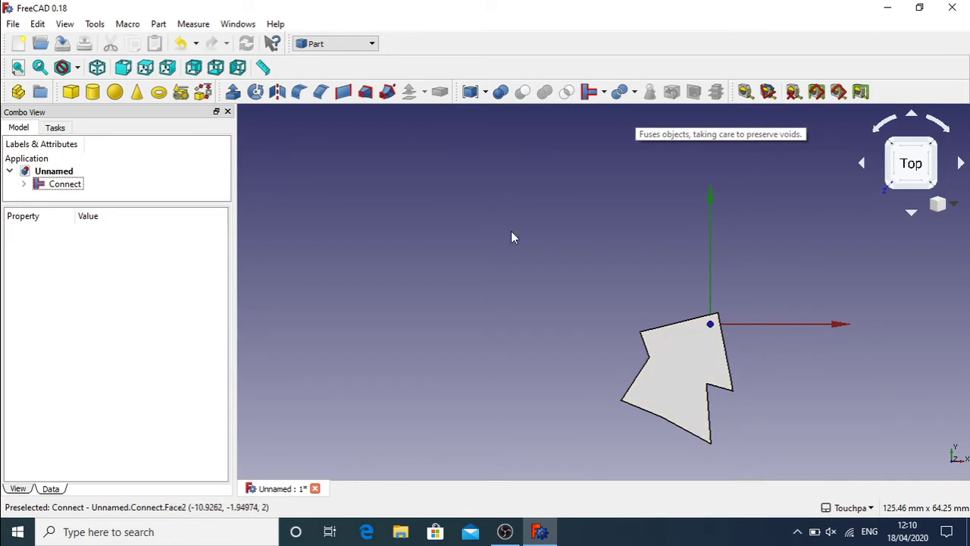
Drag the Connect object left of the origin to -44.40 mm along X.
double_click(65, 184)
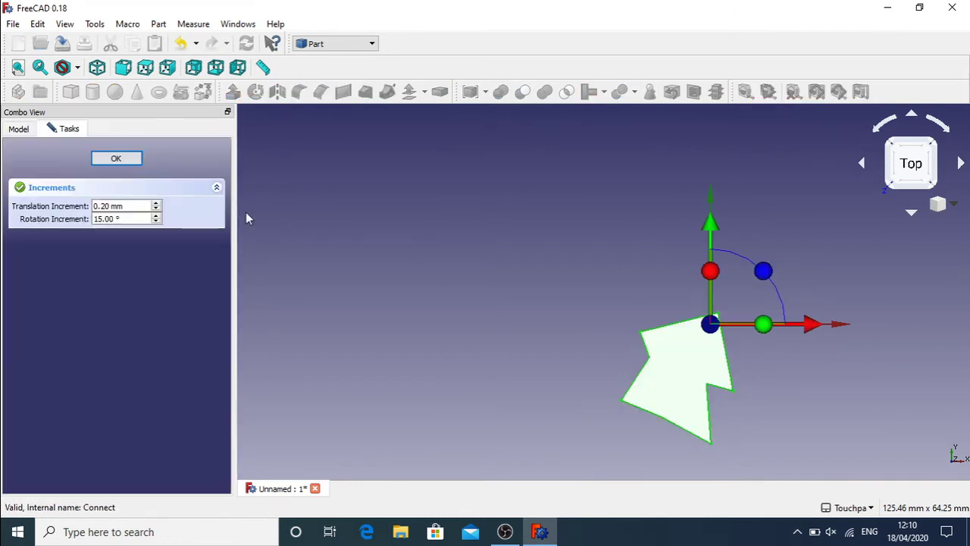
drag(814, 329, 606, 339)
drag(501, 224, 496, 190)
drag(604, 288, 556, 295)
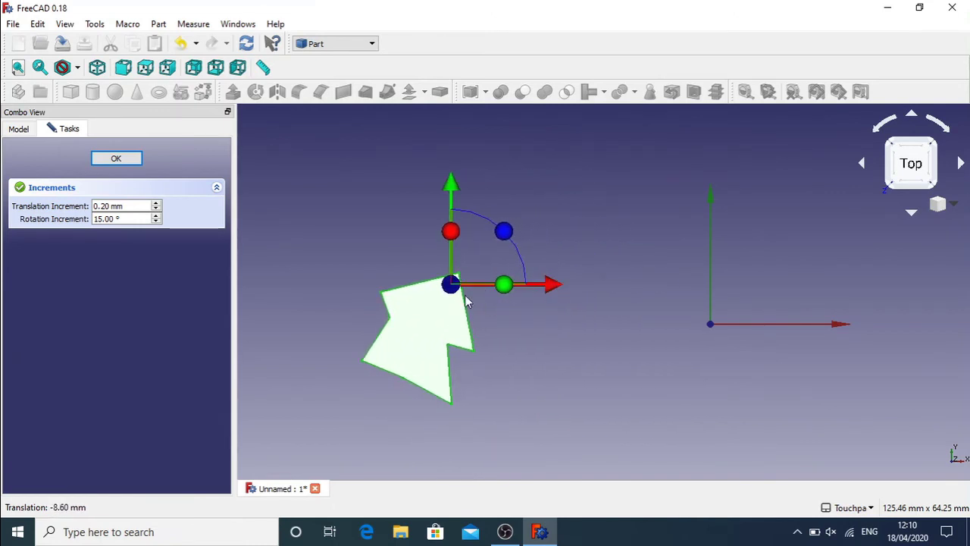
click(100, 158)
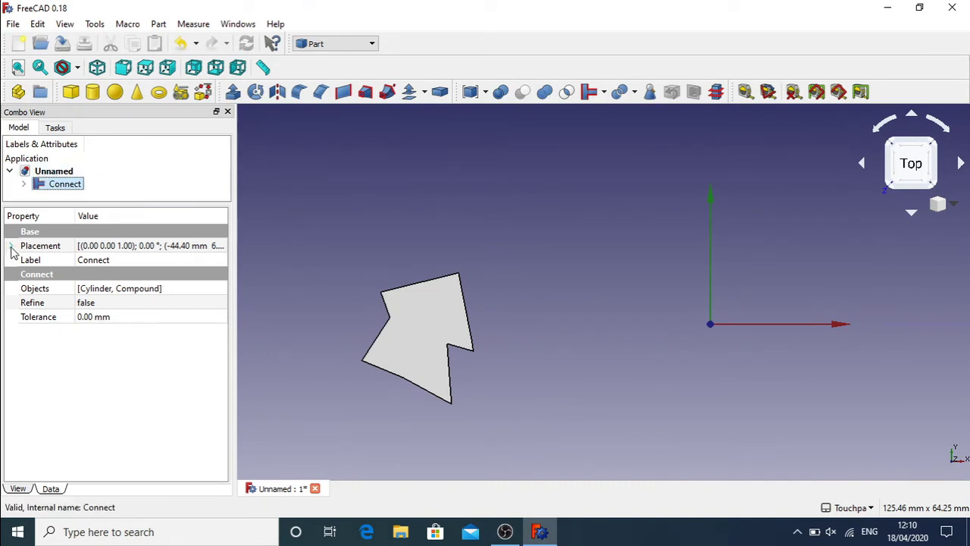
Expand the Connect object's Placement and raise its Angle about Z to 79°.
click(11, 246)
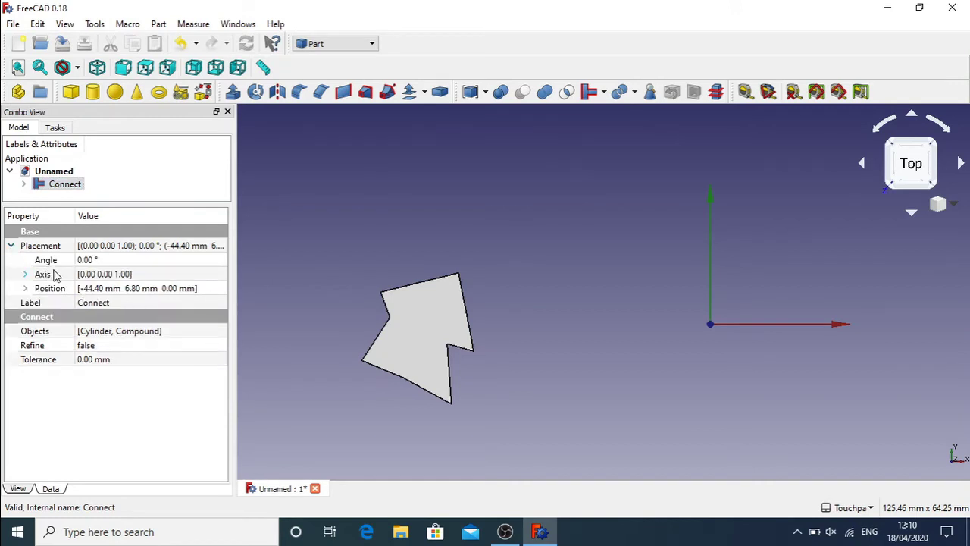
click(162, 265)
click(220, 258)
scroll(221, 258, up, 12)
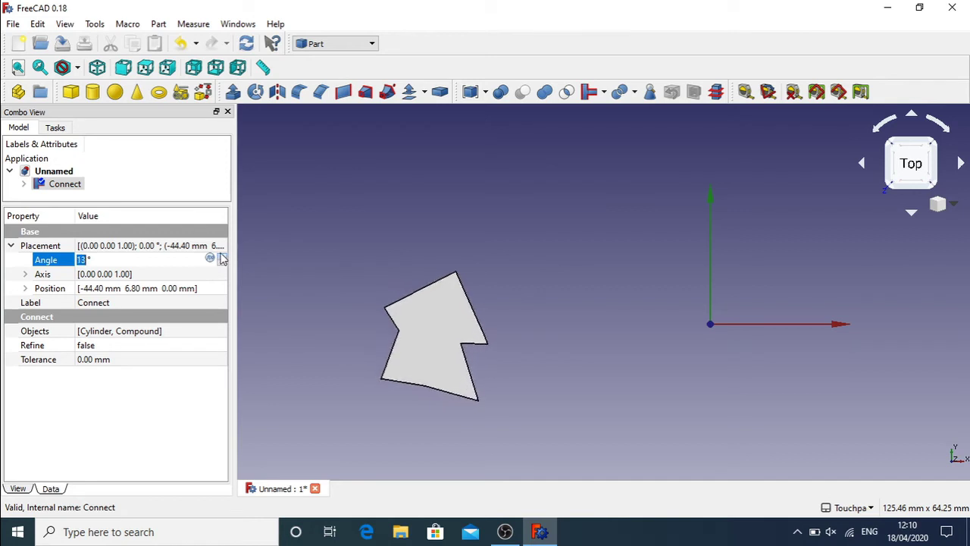
scroll(221, 258, up, 8)
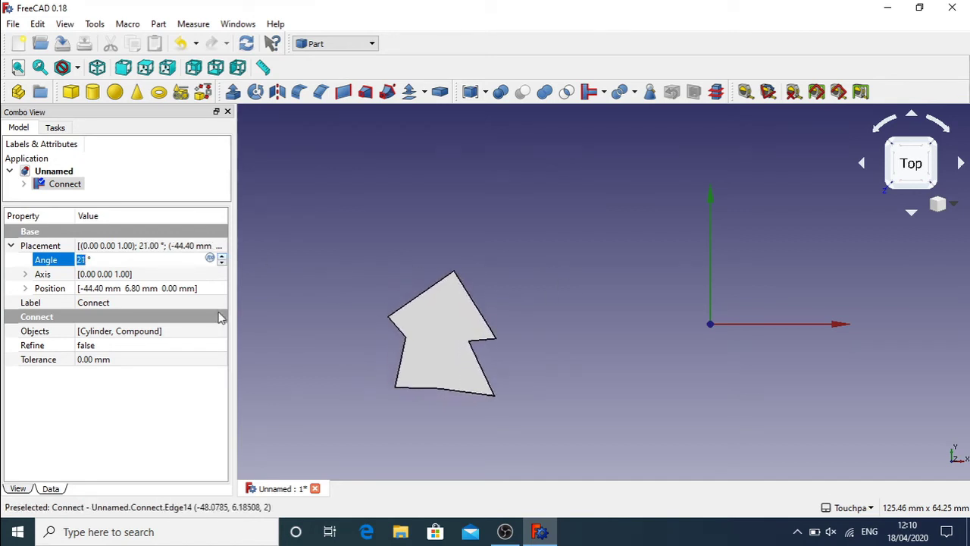
scroll(185, 261, up, 20)
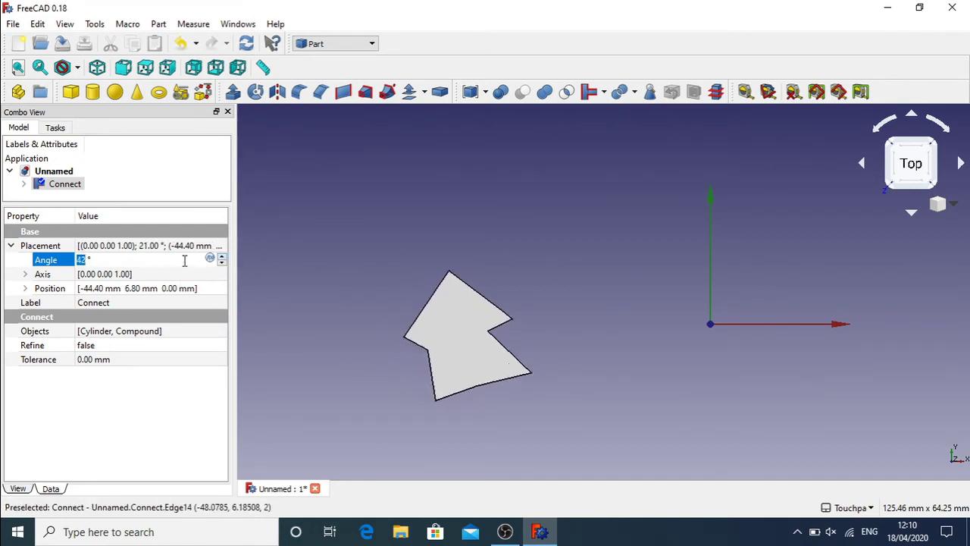
scroll(184, 261, up, 20)
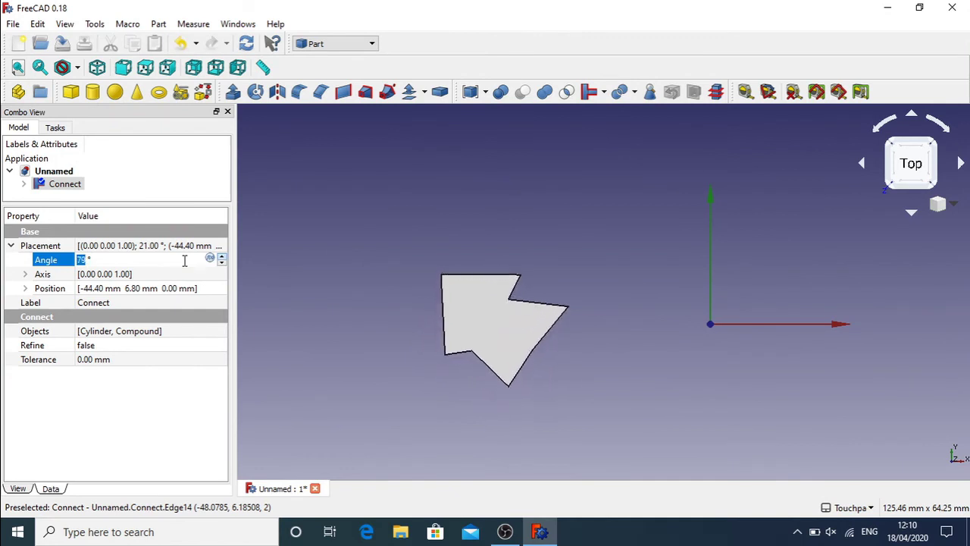
click(65, 186)
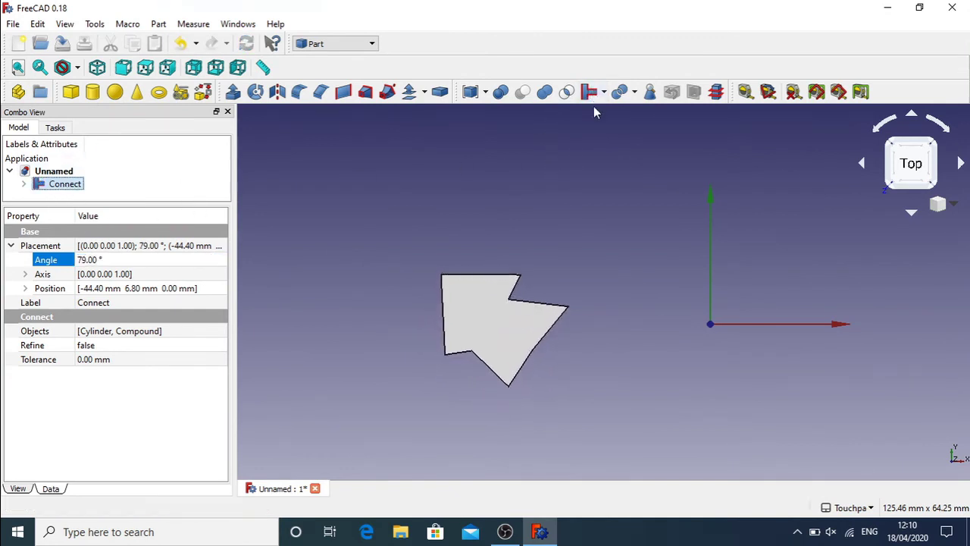
click(60, 185)
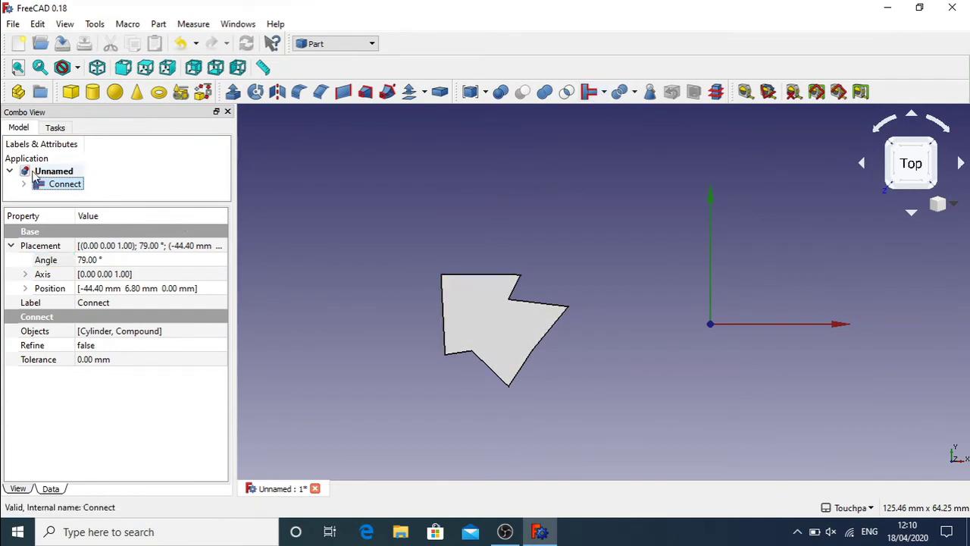
Drag the rotated Connect plate right and up until the origin sits in its corner.
double_click(71, 186)
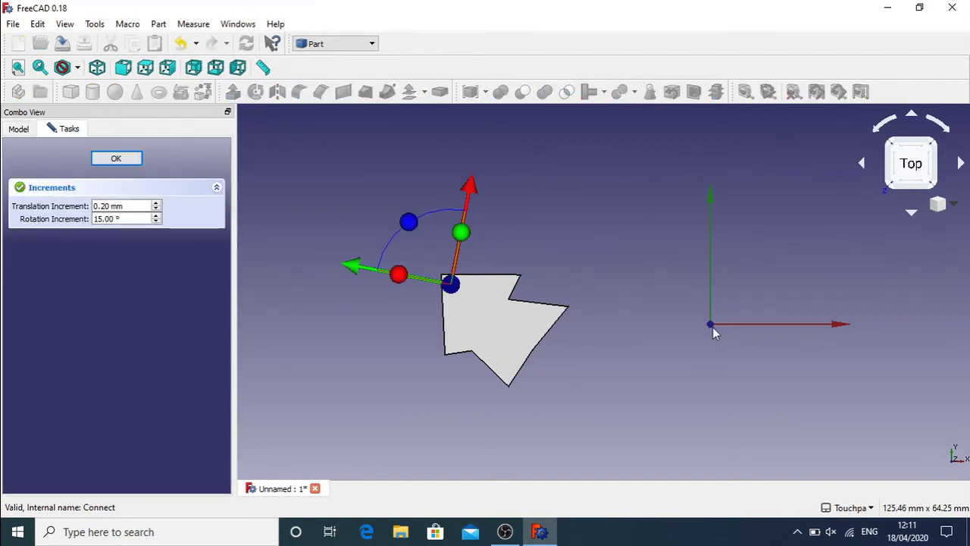
drag(357, 271, 499, 280)
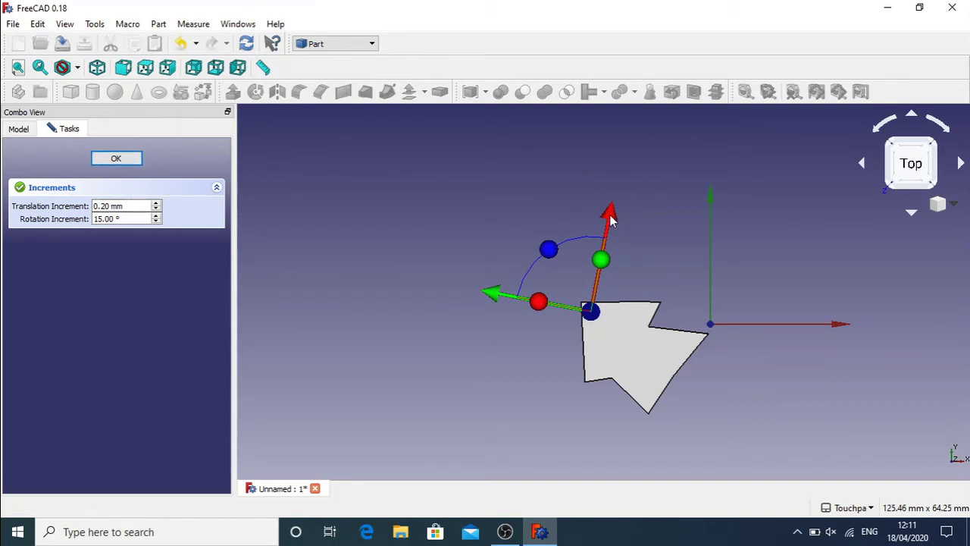
drag(611, 218, 615, 197)
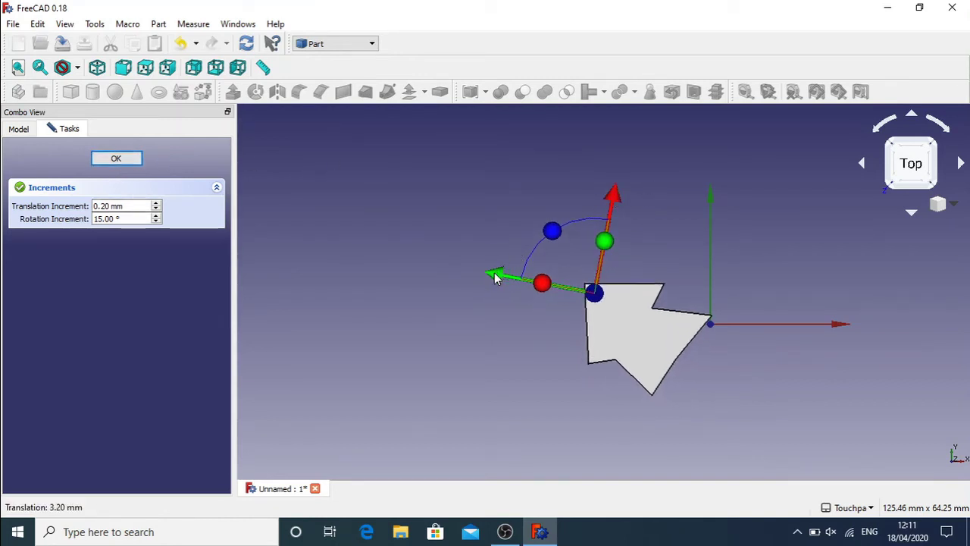
drag(494, 277, 556, 251)
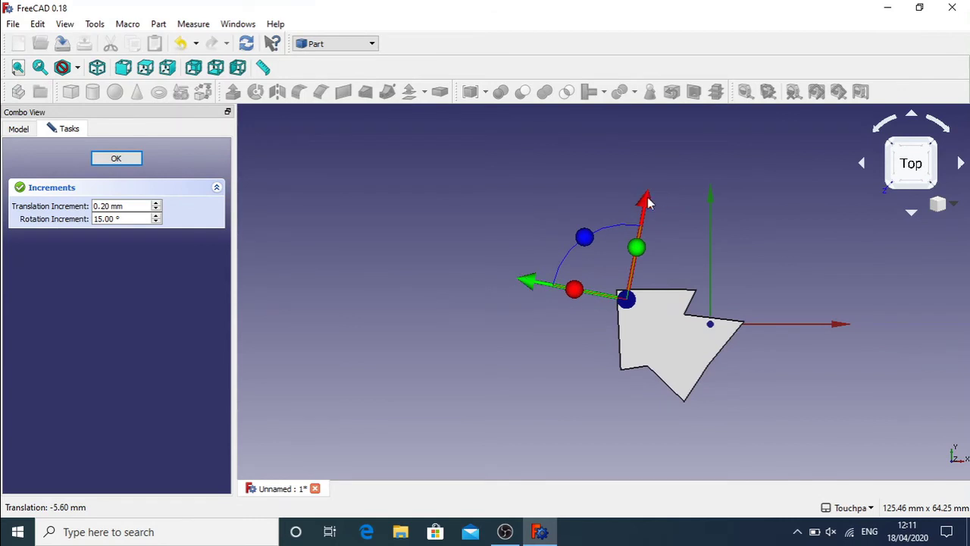
drag(648, 202, 653, 192)
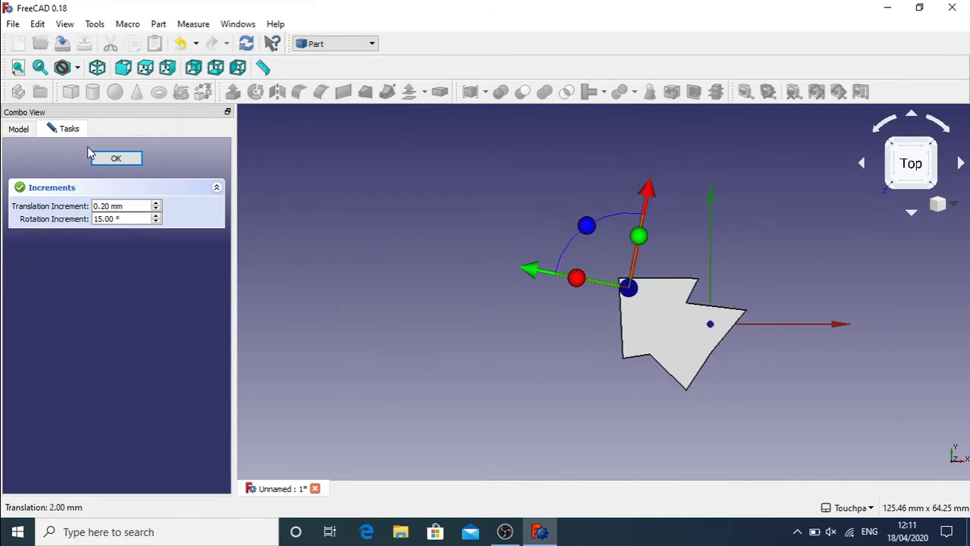
click(117, 160)
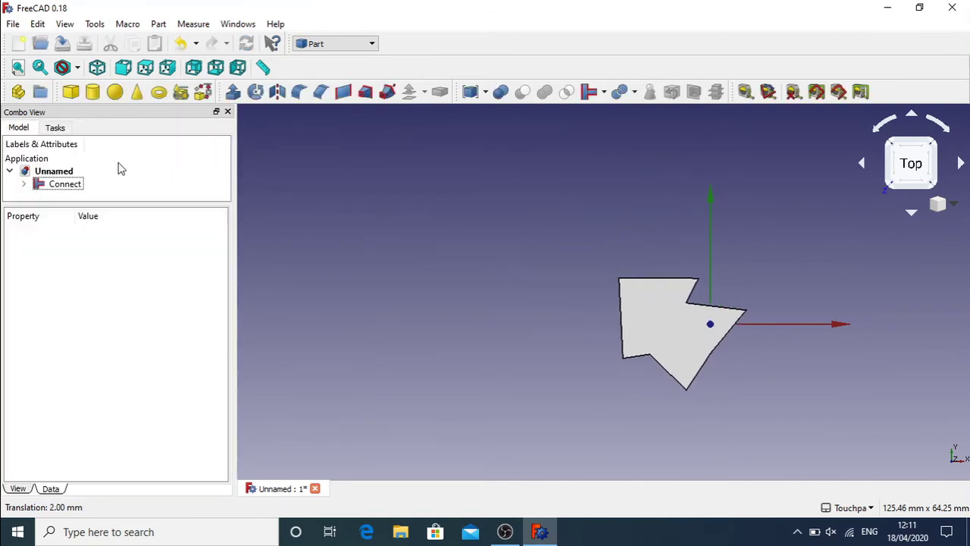
Add Cylinder001 (radius 2 mm) at the origin and change its height from 10 to 2 mm.
click(91, 92)
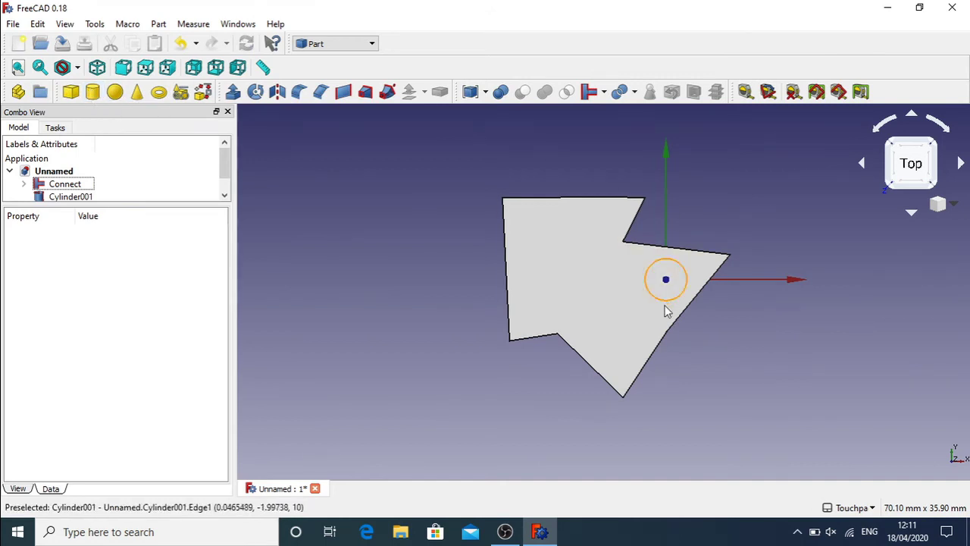
alt+drag(605, 316, 619, 180)
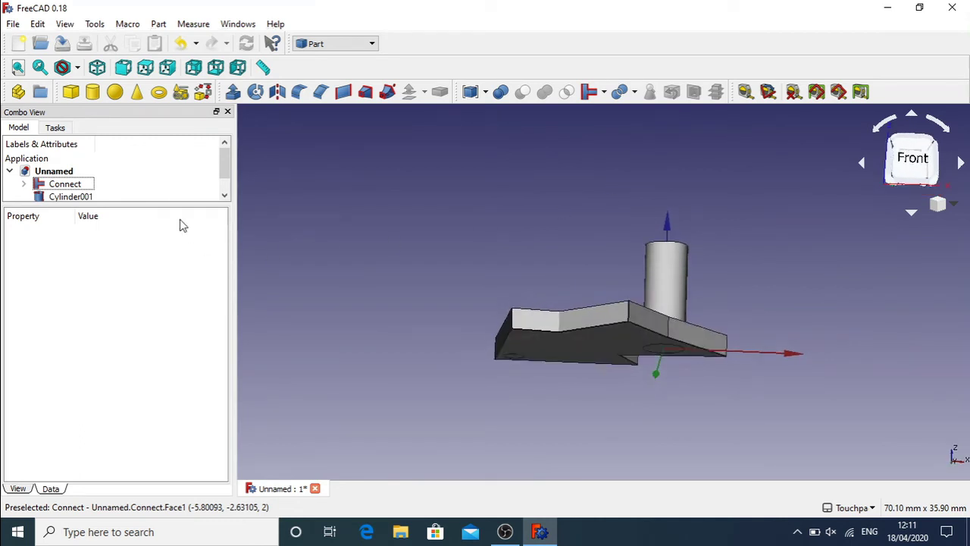
click(67, 198)
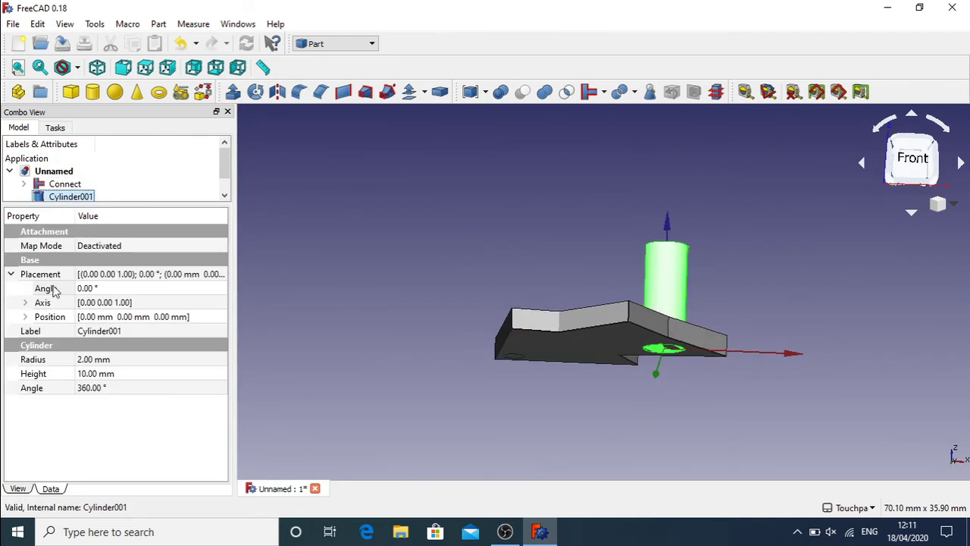
click(107, 374)
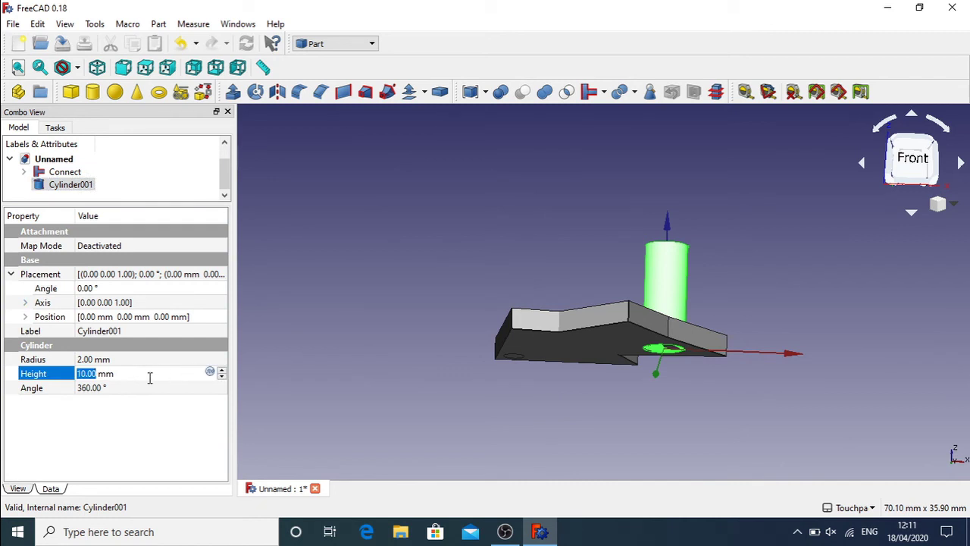
text(1)
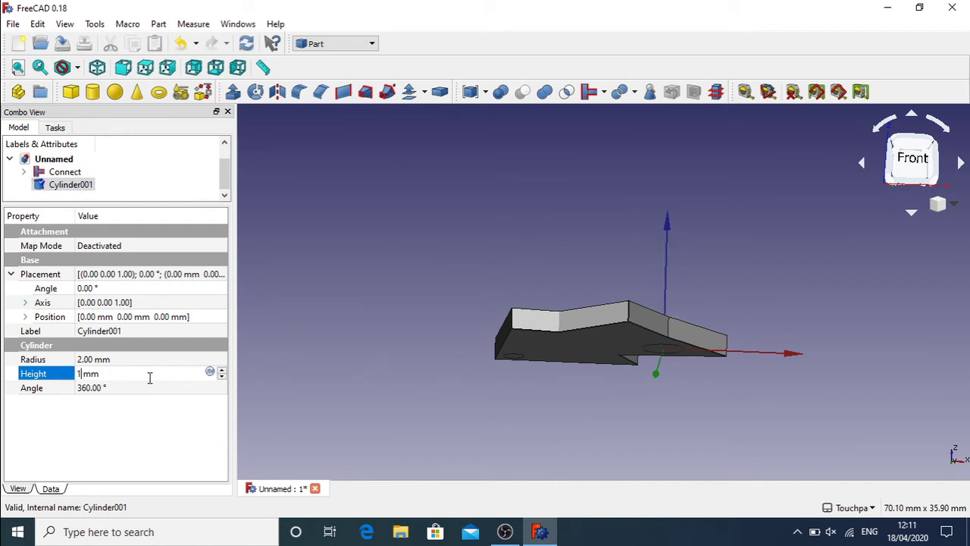
key(BackSpace)
text(3)
key(BackSpace)
text(2)
middle_drag(513, 303, 523, 402)
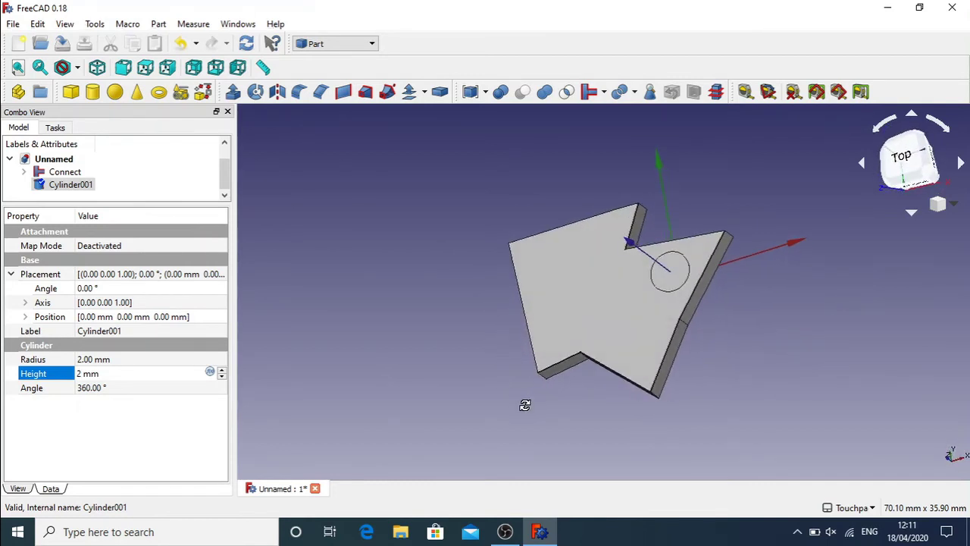
Commit the 2 mm height, try cutting Cylinder001 from Connect, and abort the failed Cutout.
click(53, 188)
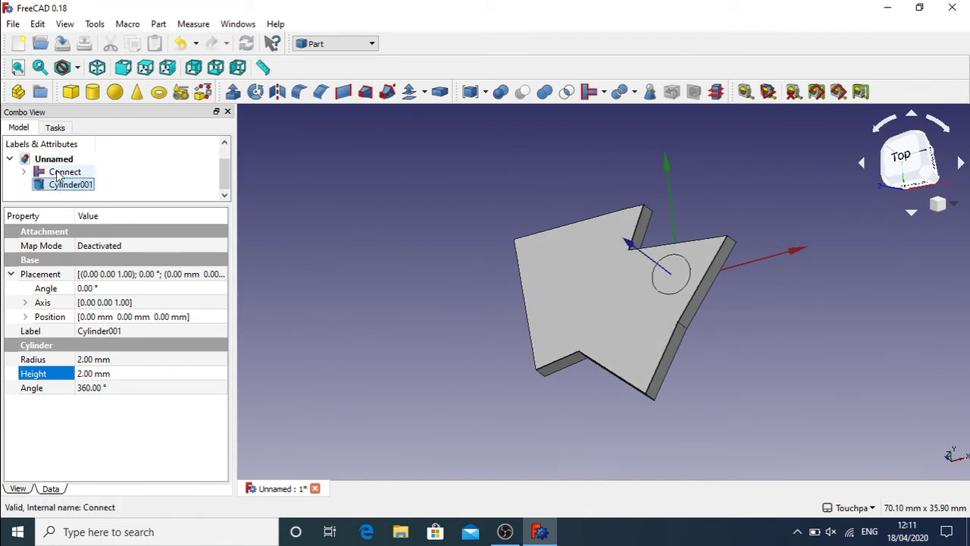
click(64, 173)
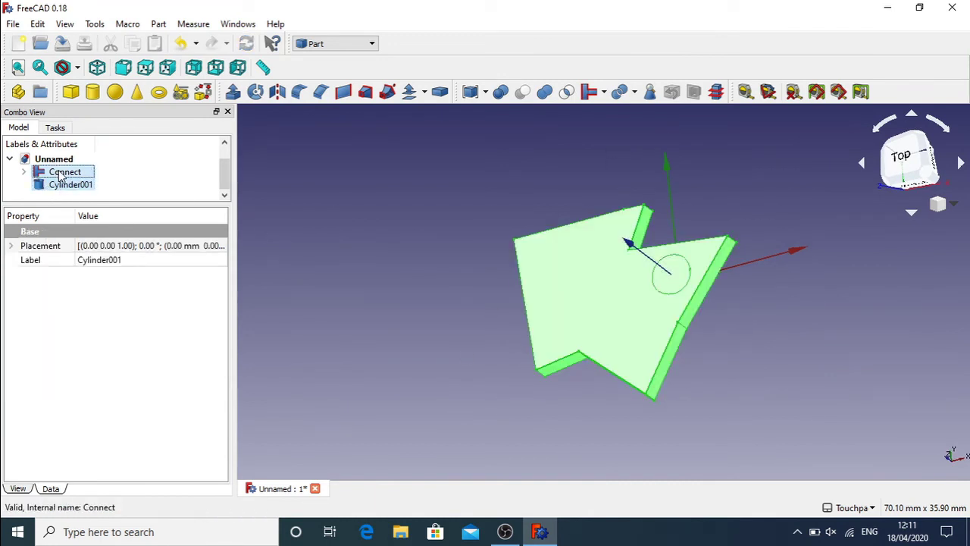
click(604, 94)
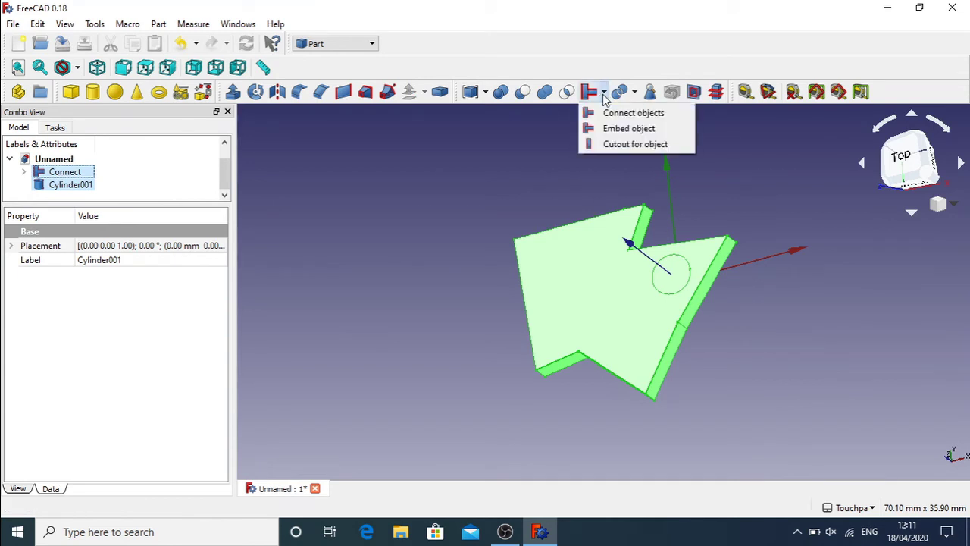
click(623, 144)
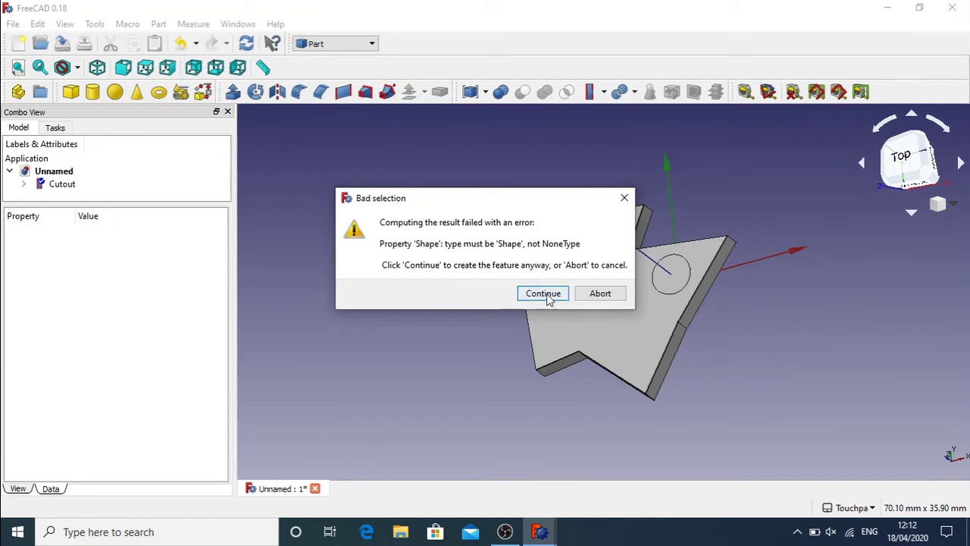
click(603, 295)
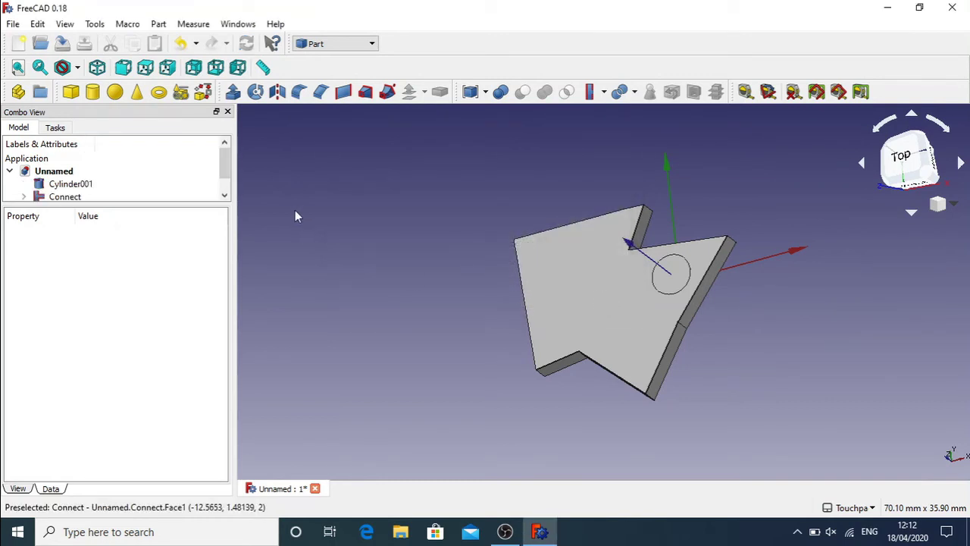
Delete the Connect object from the model tree.
click(665, 277)
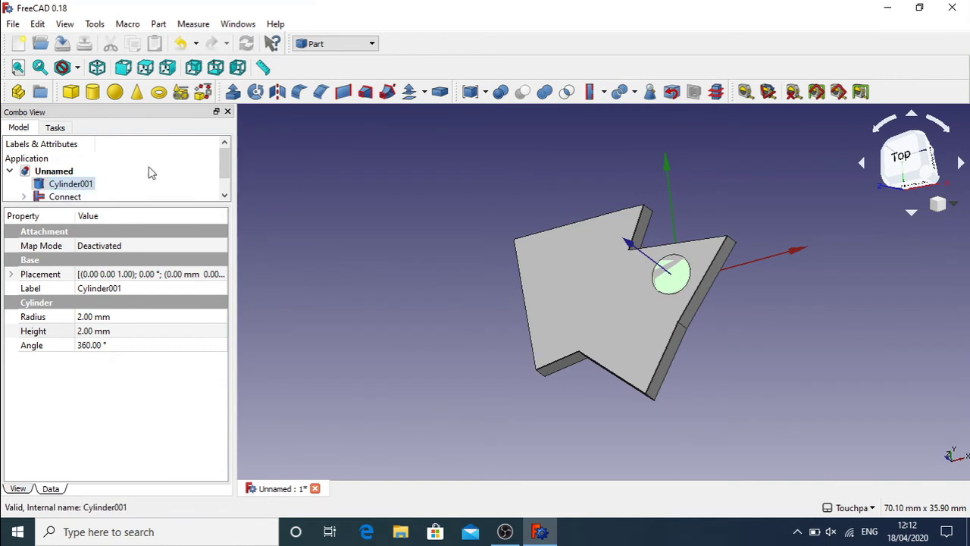
scroll(225, 168, down, 1)
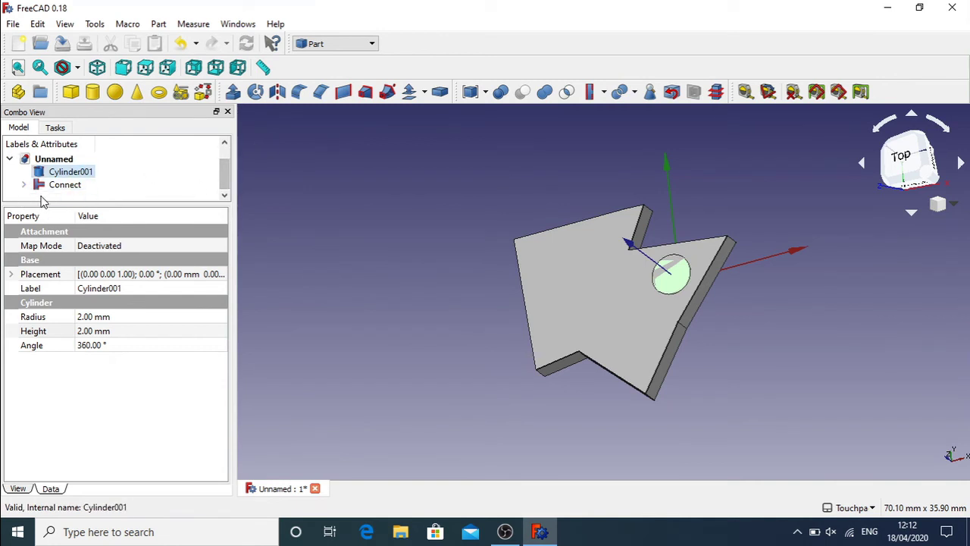
click(64, 185)
right_click(65, 186)
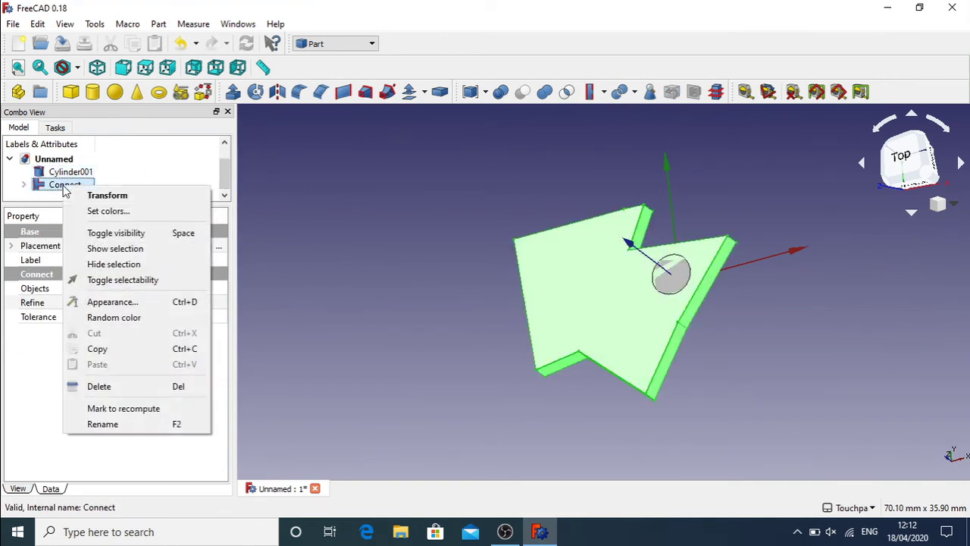
click(130, 388)
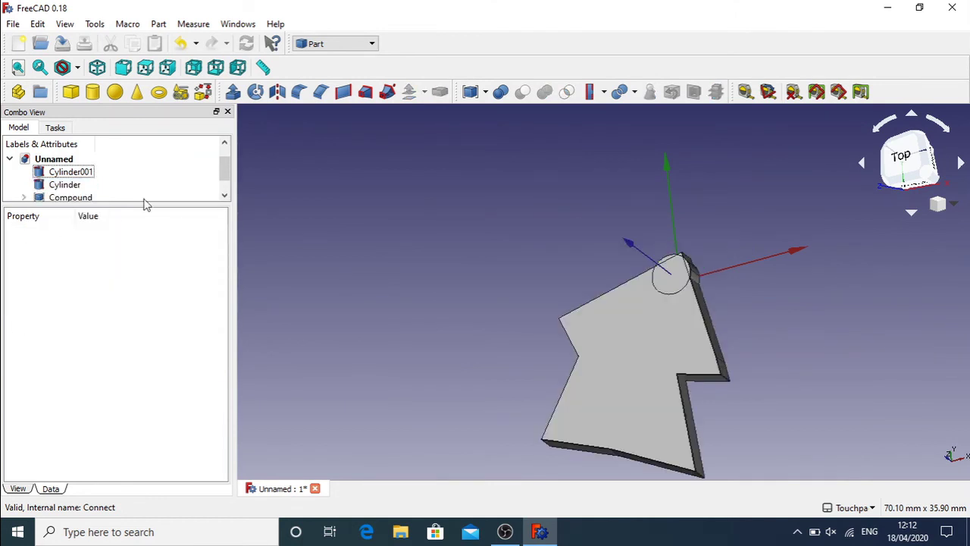
Delete the spare 1 mm Cylinder, keeping Cylinder001, and select the Compound plate.
scroll(224, 180, down, 1)
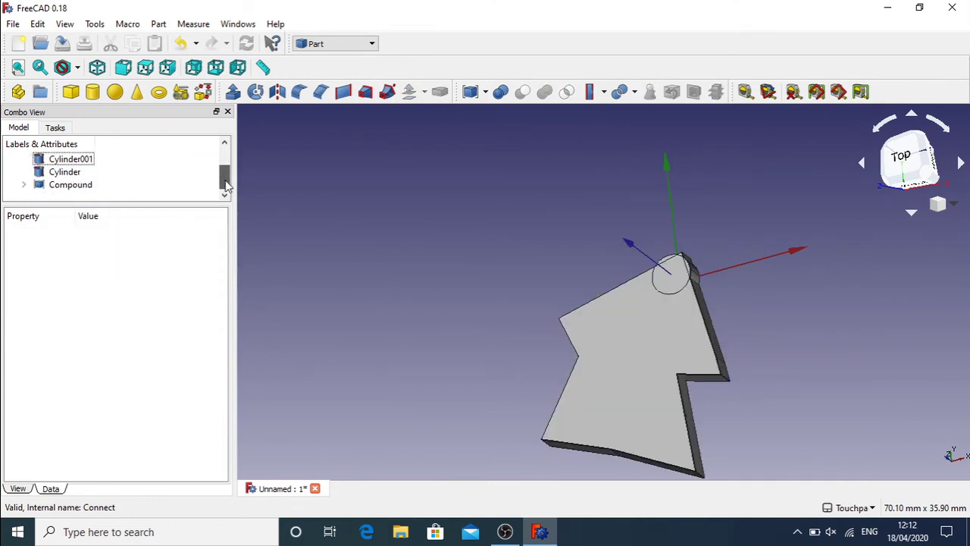
click(68, 189)
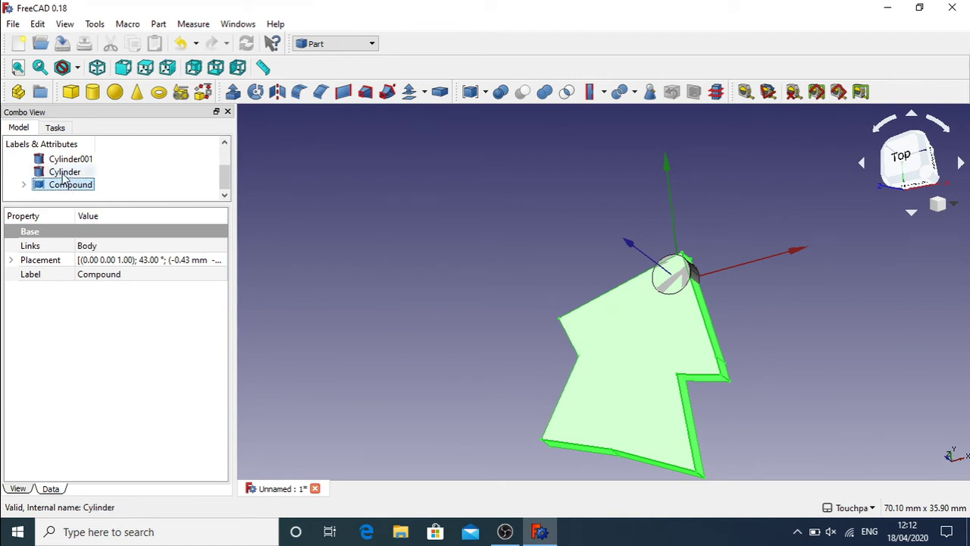
click(65, 174)
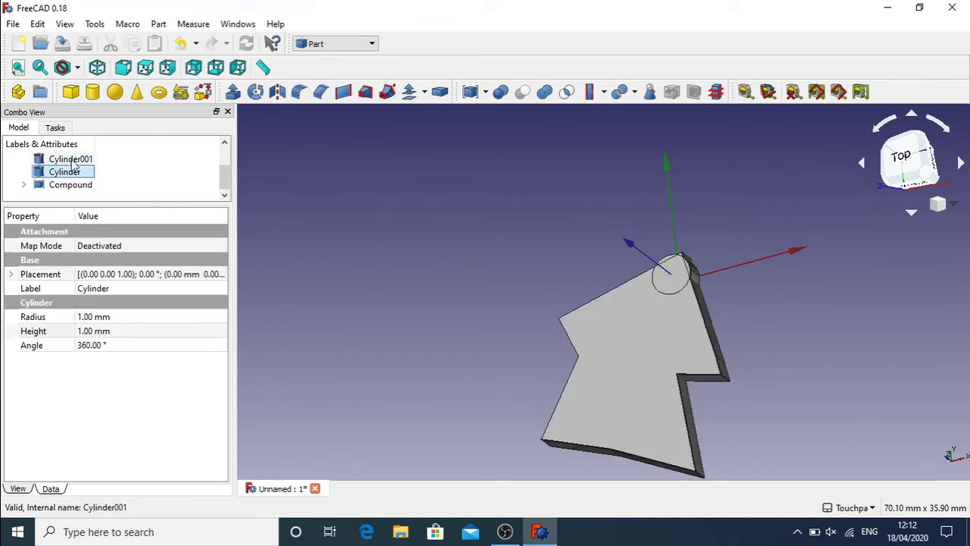
click(64, 159)
click(68, 175)
right_click(67, 175)
click(132, 375)
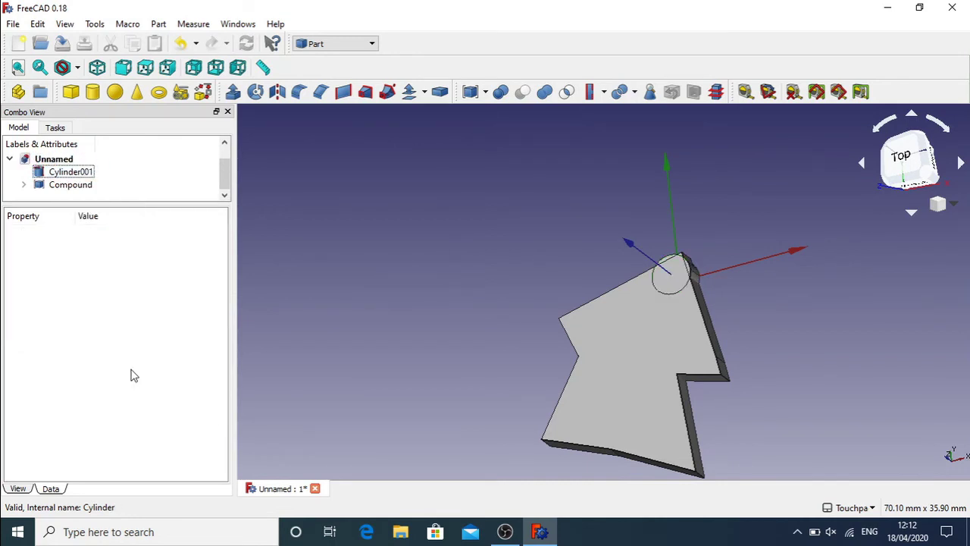
click(66, 173)
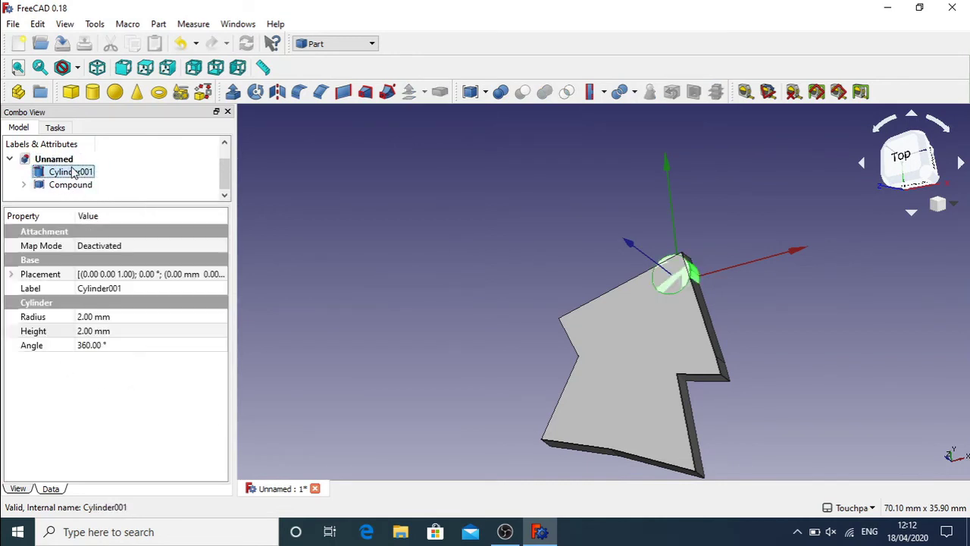
click(84, 186)
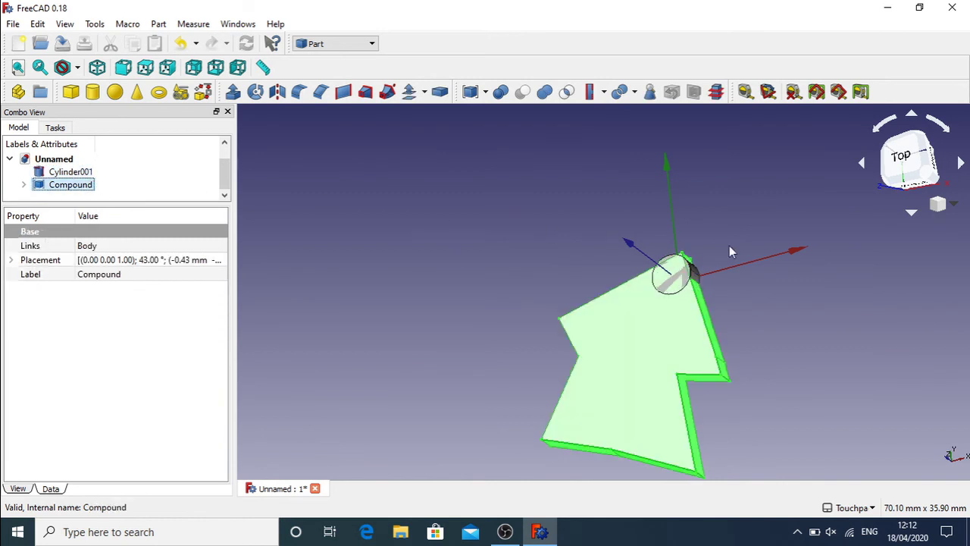
Slide the Compound plate 1.80 mm along X so the cylinder sits in its corner.
double_click(59, 188)
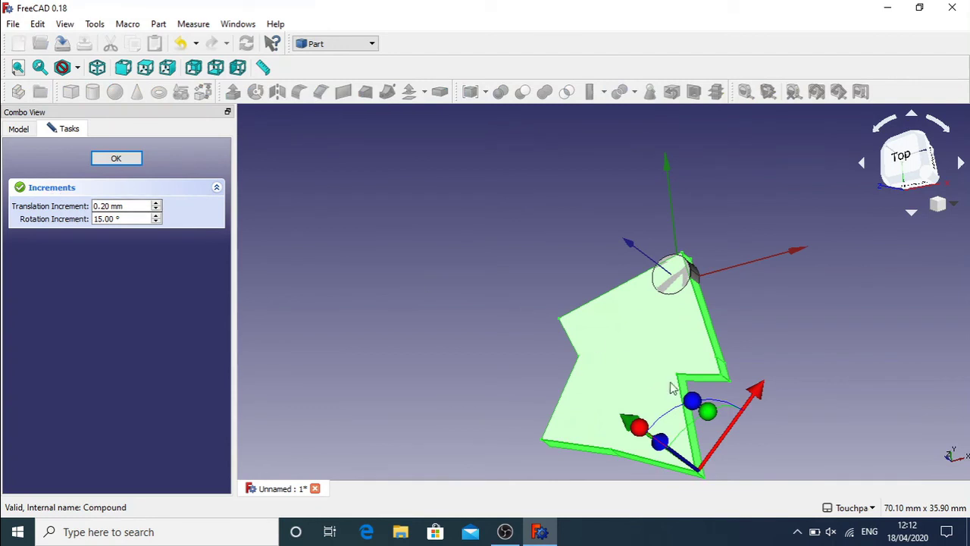
drag(760, 390, 771, 376)
click(121, 158)
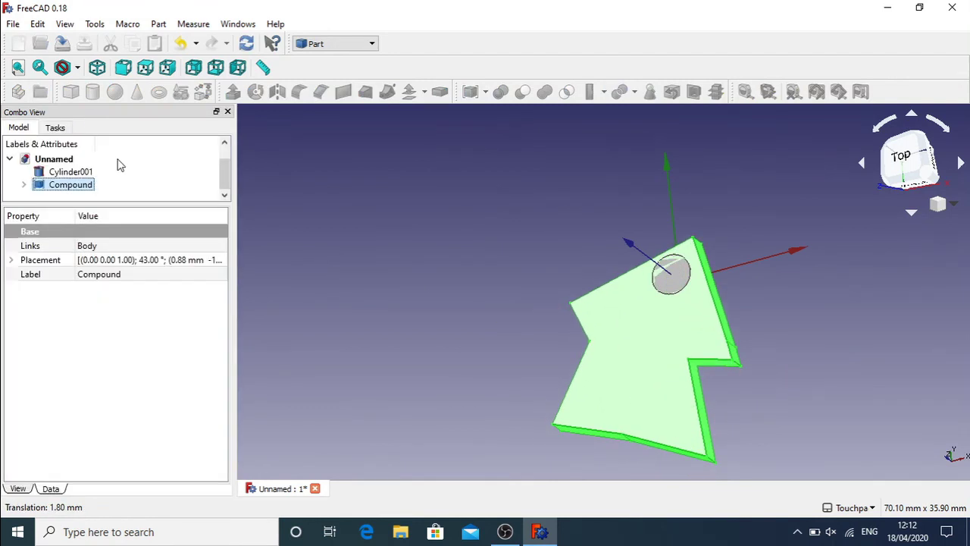
Cut Cylinder001 out of the plate as a Cutout, leaving a round hole.
ctrl+click(70, 172)
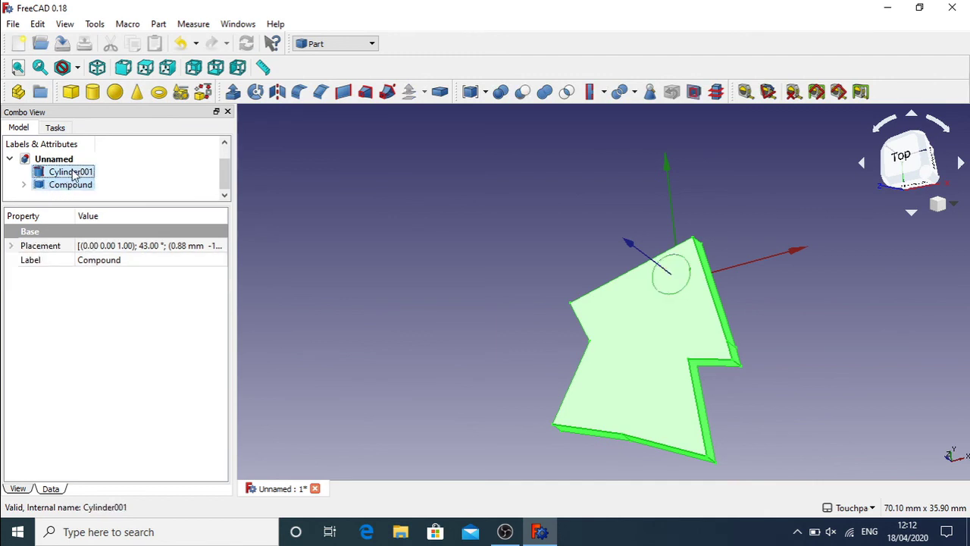
click(604, 95)
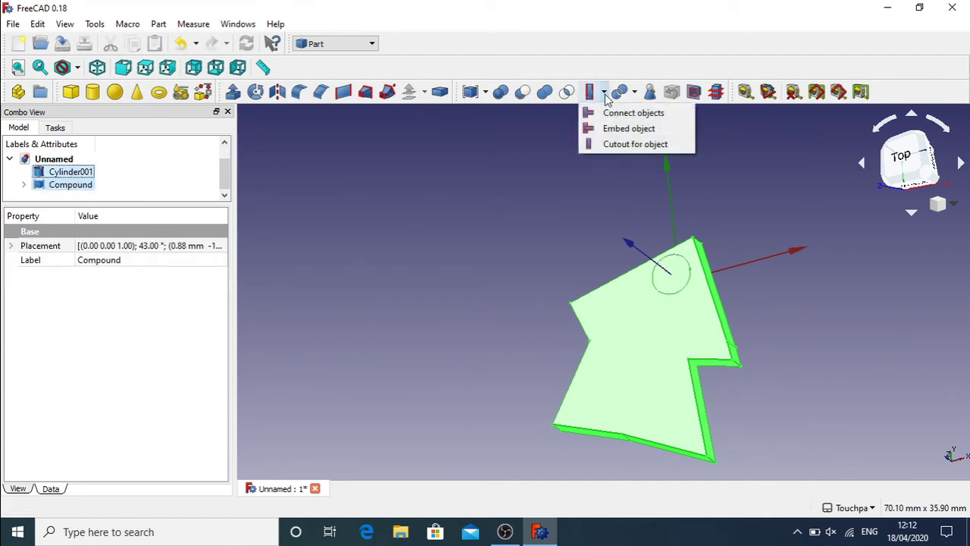
click(622, 144)
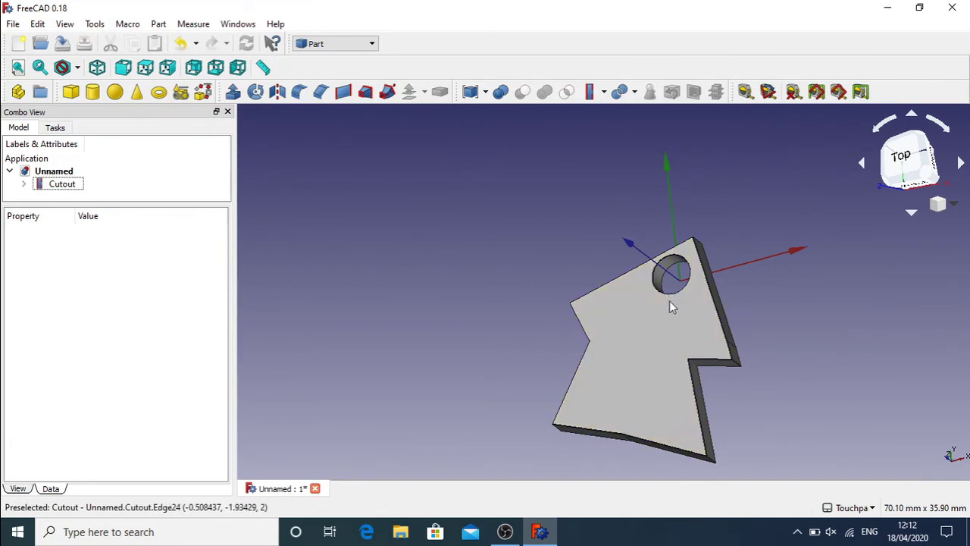
alt+drag(619, 296, 671, 318)
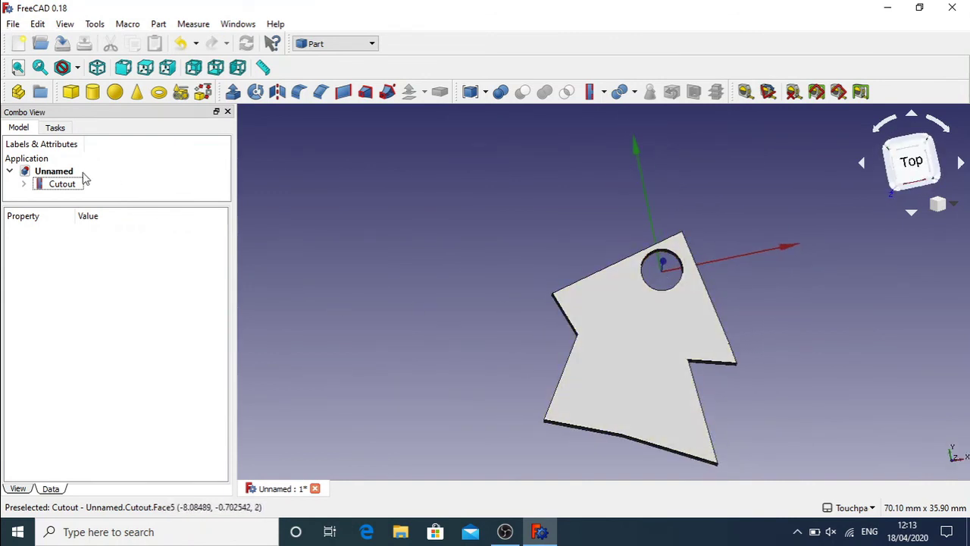
Raise the Cutout's placement angle to 14°.
click(52, 187)
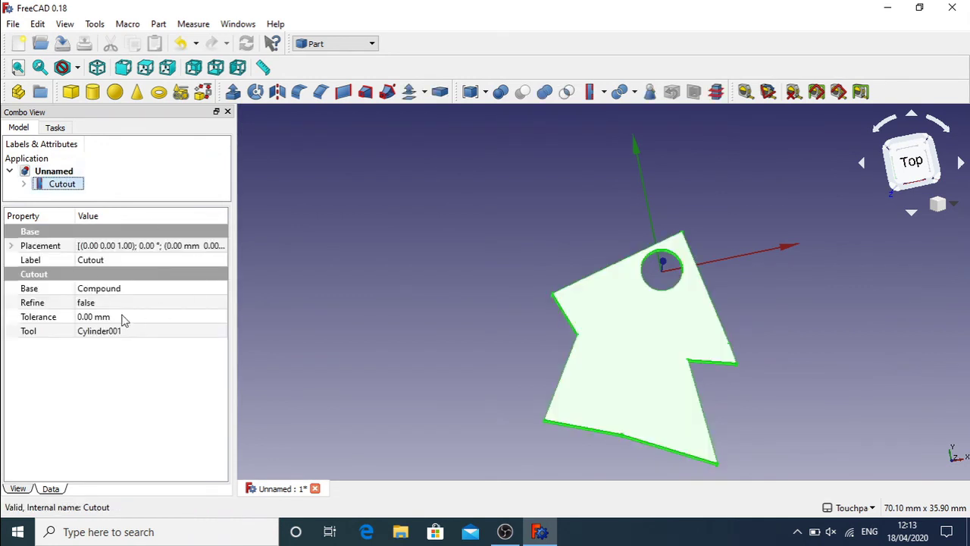
click(10, 245)
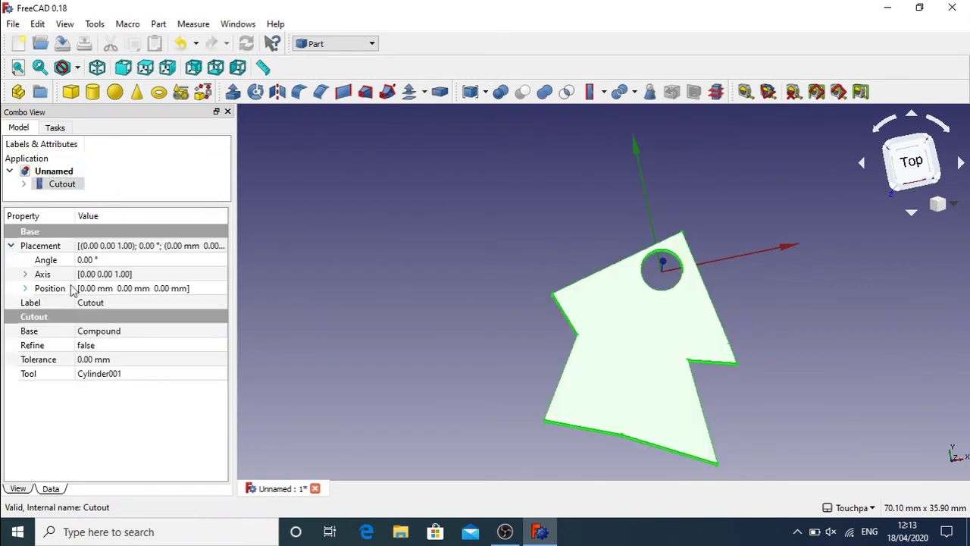
click(130, 260)
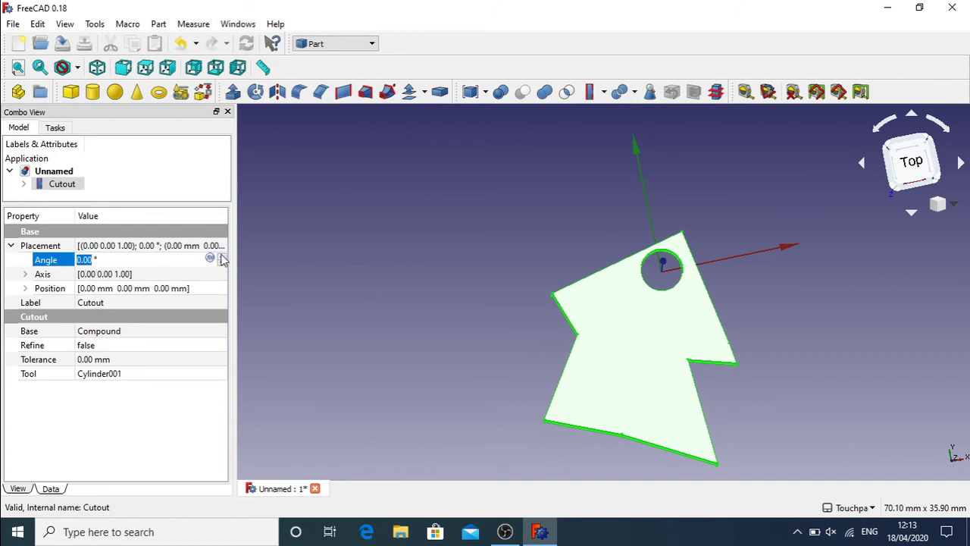
click(222, 257)
click(222, 257)
click(223, 257)
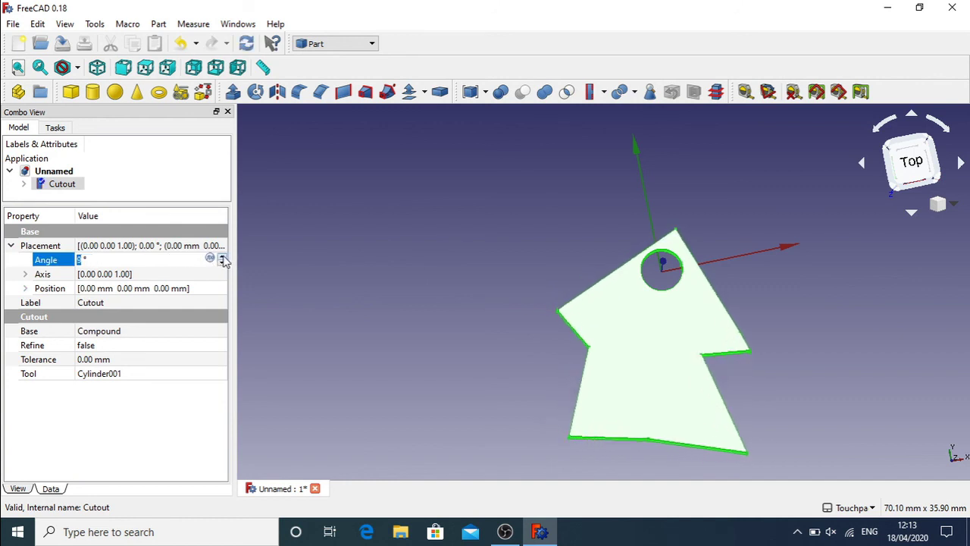
Move the Cutout plate to X −18.91 mm, Y 4.77 mm.
double_click(63, 184)
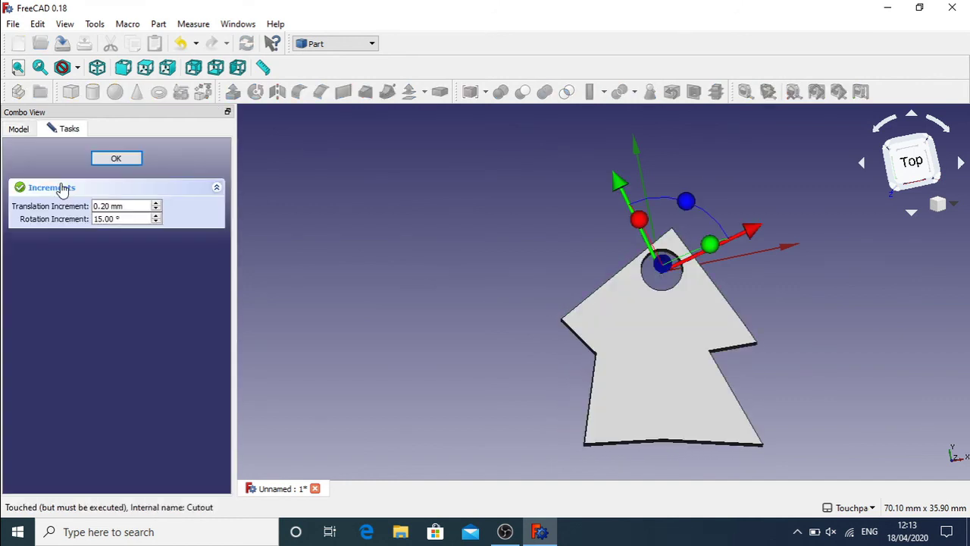
drag(718, 234, 562, 255)
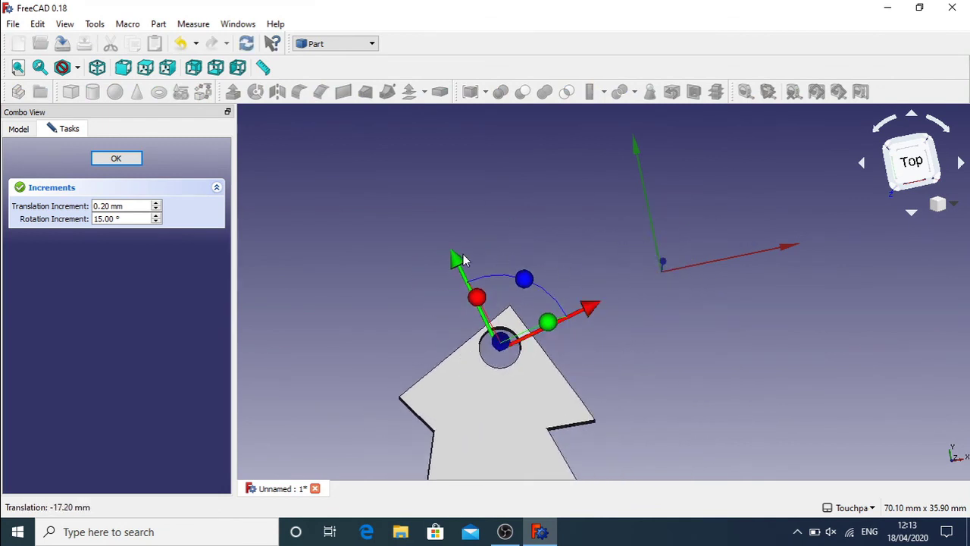
right_click(391, 176)
click(590, 222)
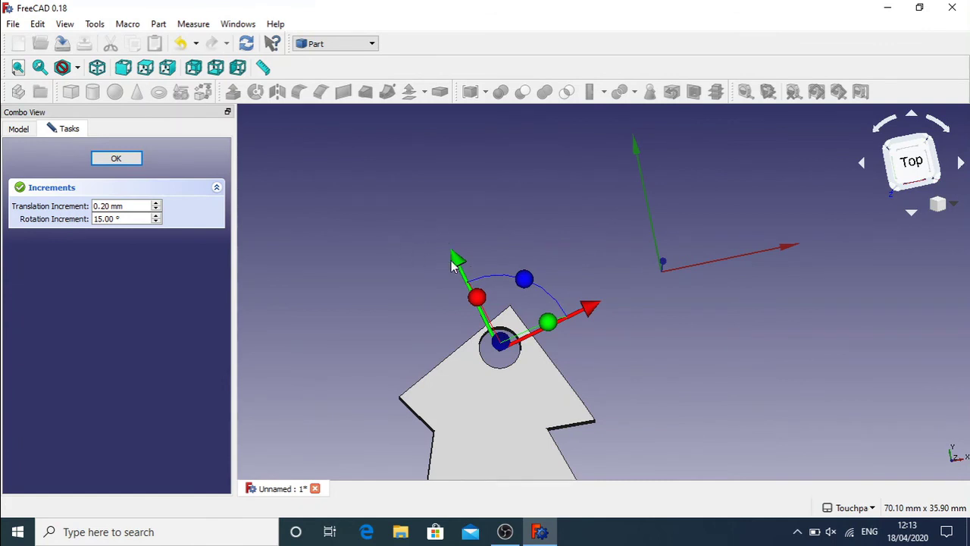
drag(454, 260, 398, 165)
click(114, 159)
double_click(61, 184)
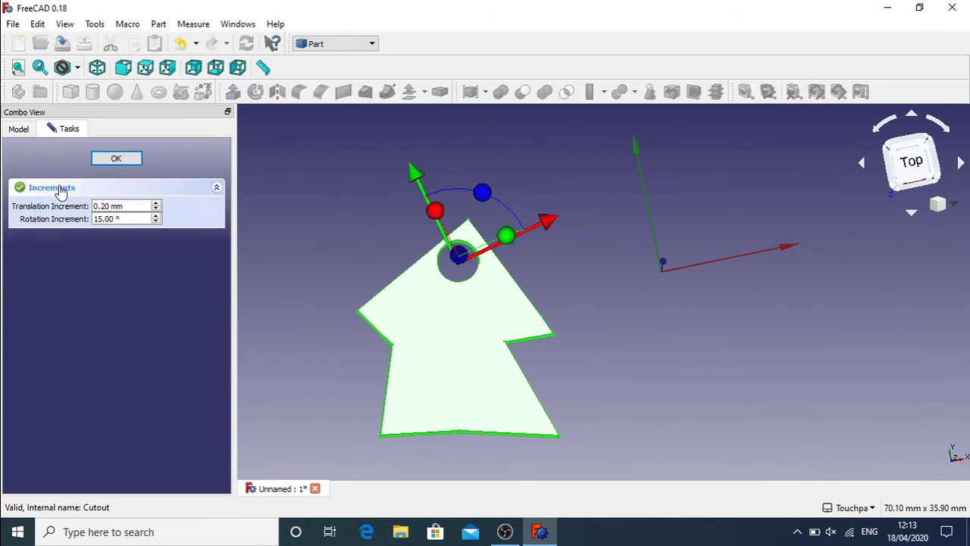
click(114, 159)
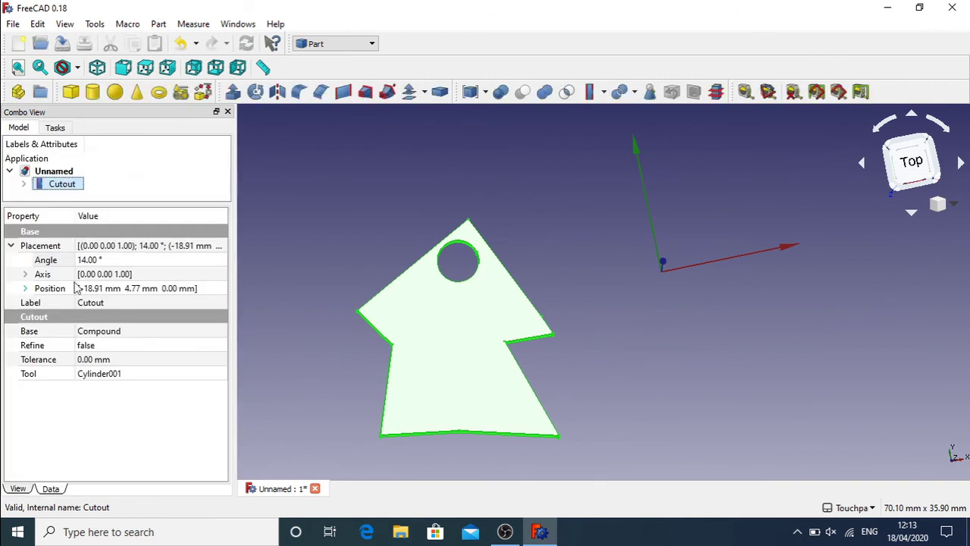
Raise the Cutout's placement angle from 14° toward 55°, swinging the plate around the hole.
click(159, 259)
scroll(159, 259, up, 20)
scroll(159, 259, up, 3)
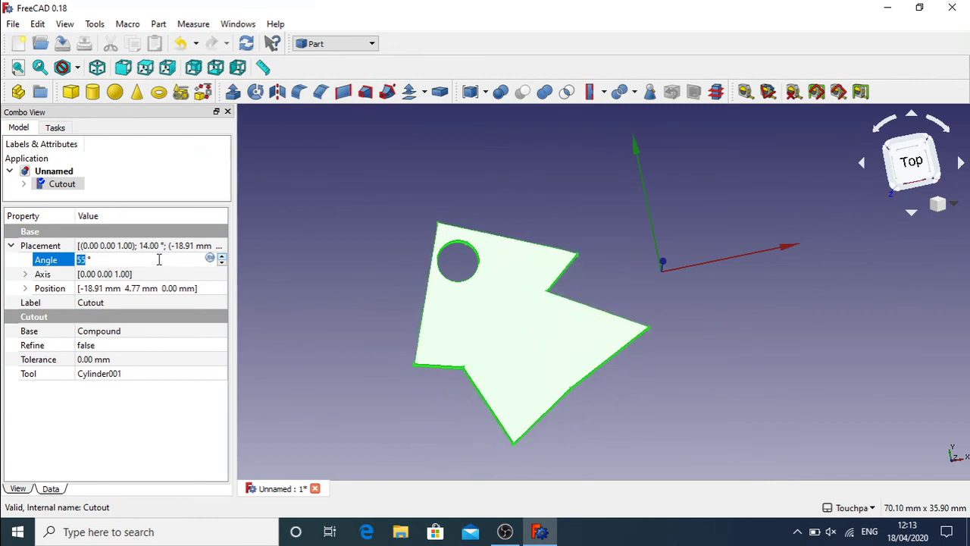